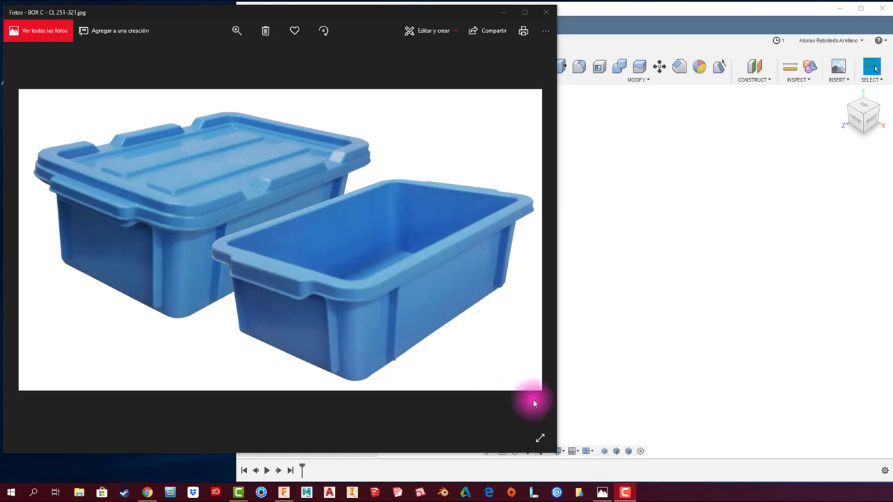
Step: Narrow the Photos window showing BOX C - CL 251-321.jpg so Fusion 360 appears beside it
left_click_drag(557, 352, 233, 350)
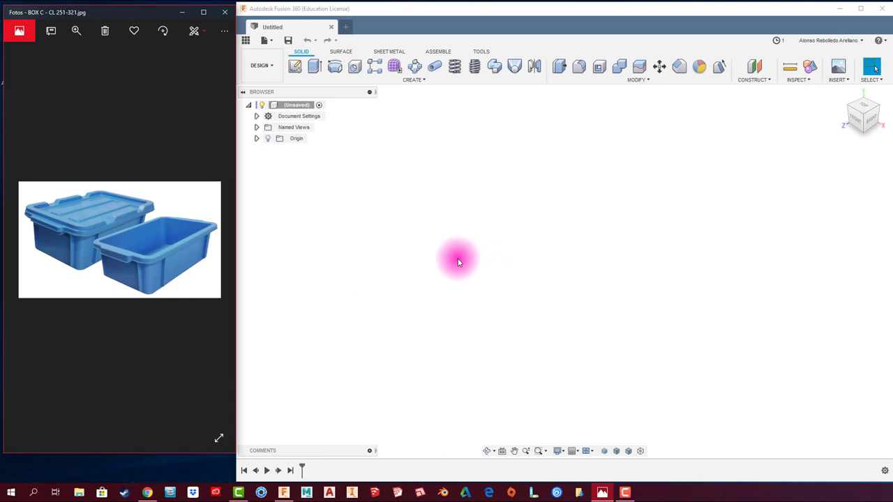
Step: Start a sketch on the ground plane and draw a centre rectangle at the origin
left_click(295, 72)
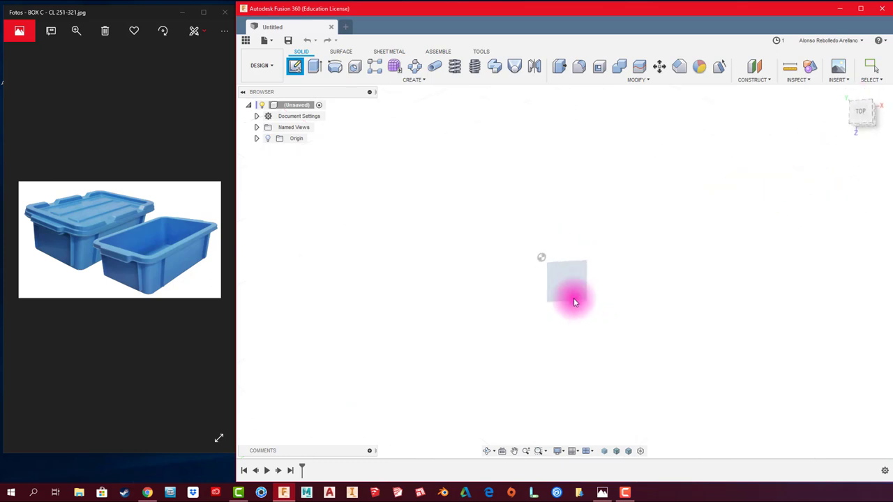
left_click(574, 299)
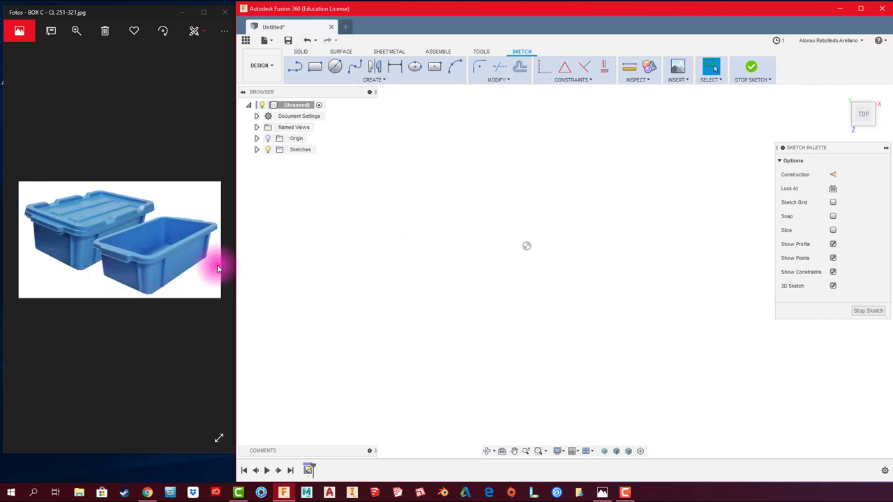
left_click(434, 68)
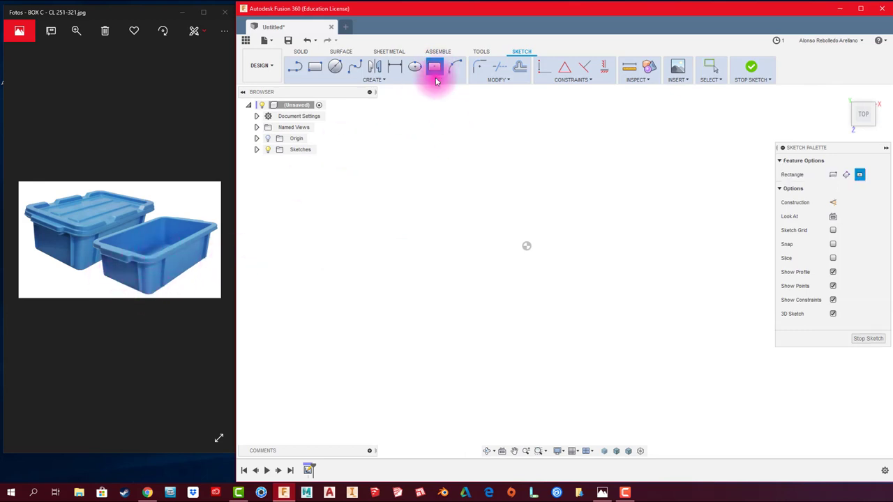
left_click(528, 247)
left_click(701, 309)
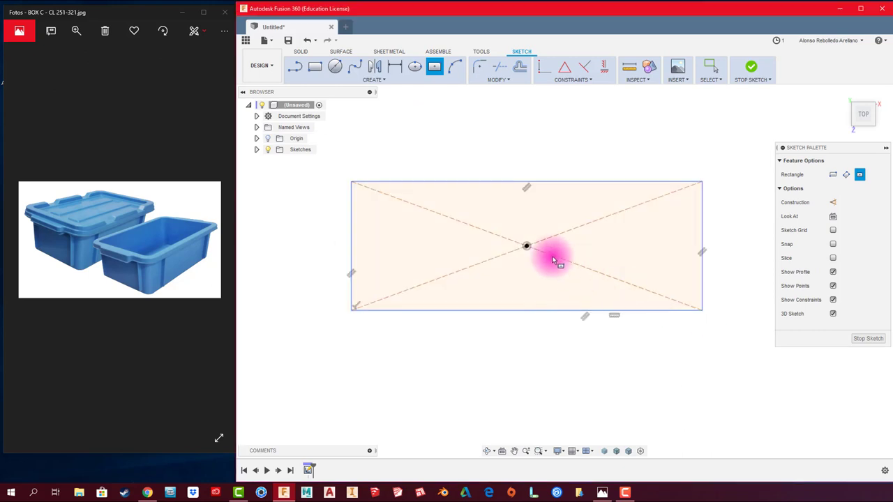
Step: Dimension the rectangle 600 wide by 450 tall, then change the width to 700
key("d")
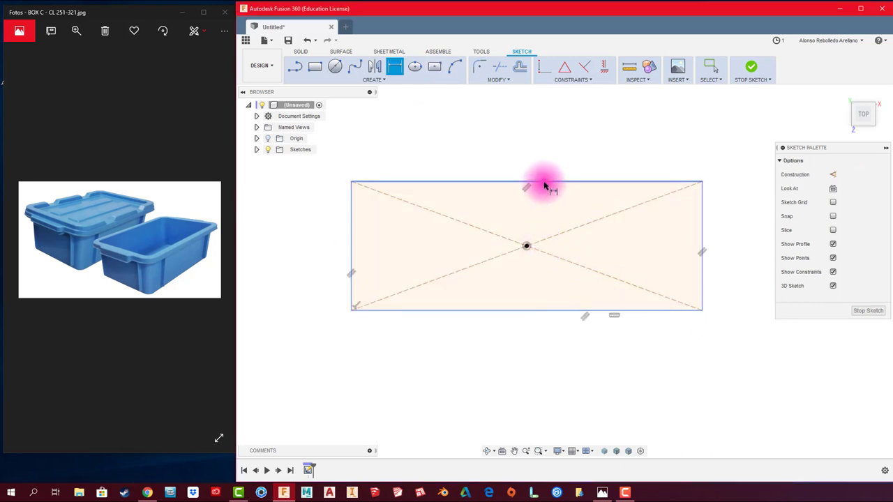
left_click(545, 186)
left_click(541, 157)
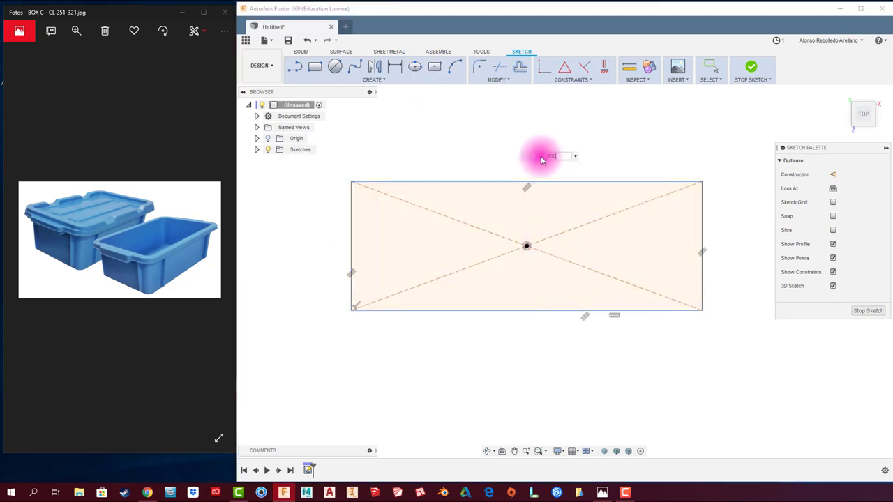
key("Return")
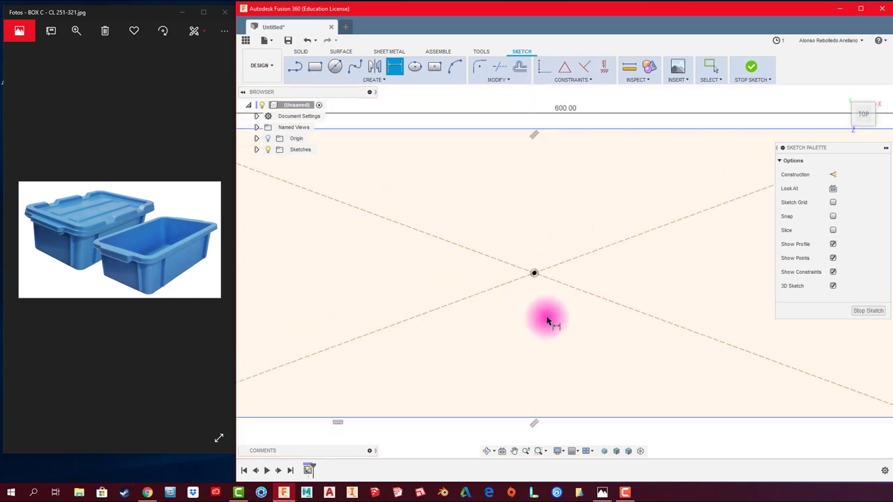
left_click(357, 307)
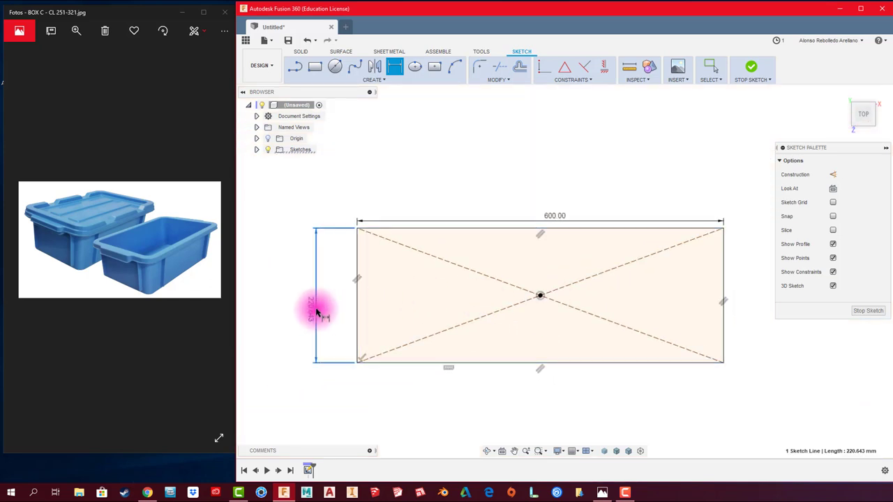
left_click(316, 312)
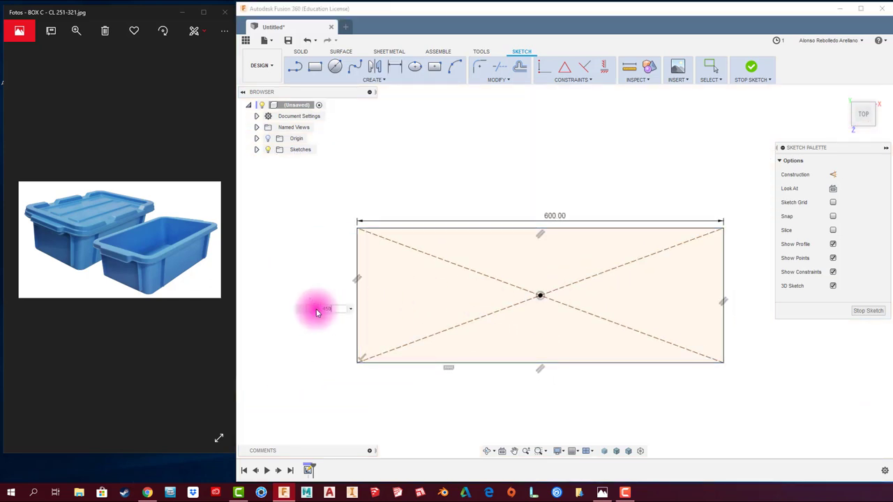
key("Return")
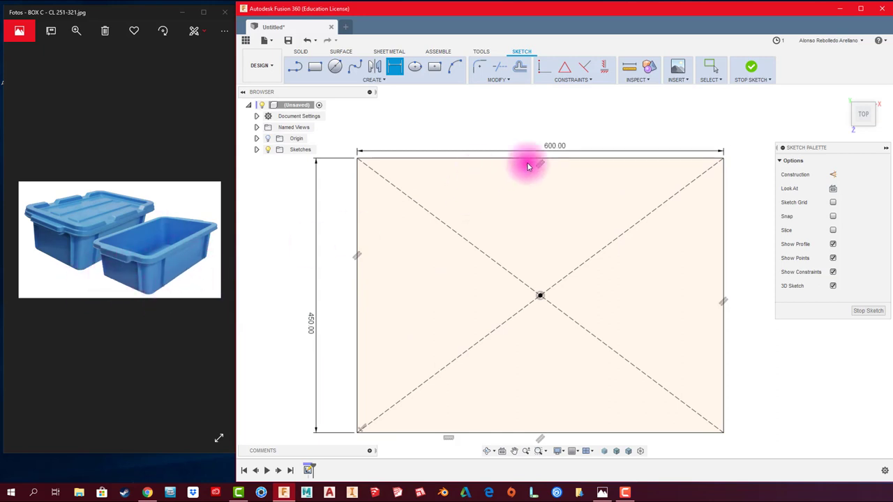
key("Escape")
double_click(560, 148)
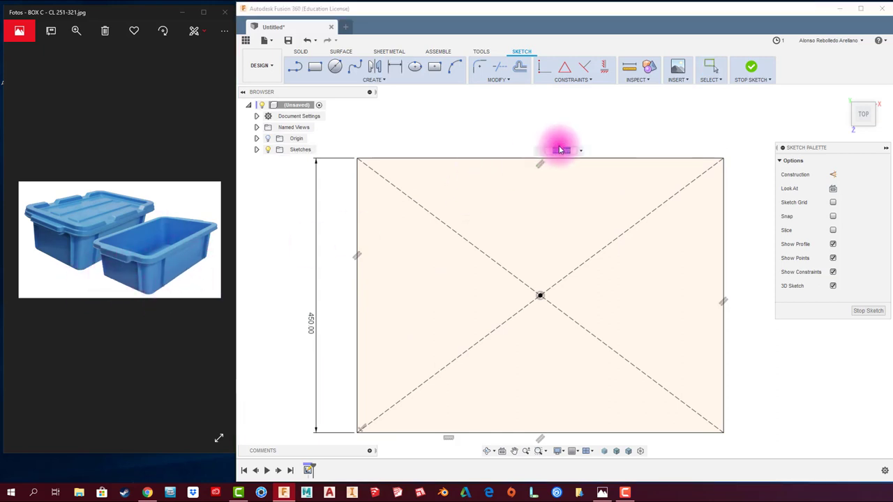
type("700")
key("Return")
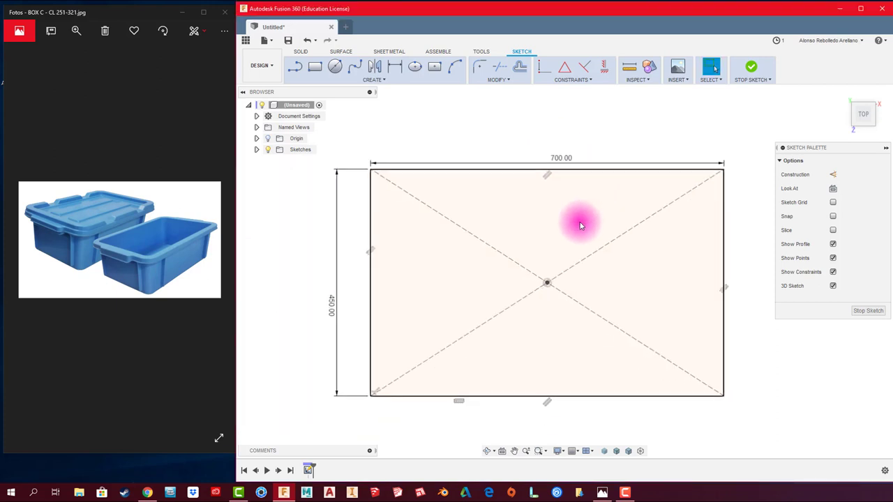
scroll(582, 224, "down", 2)
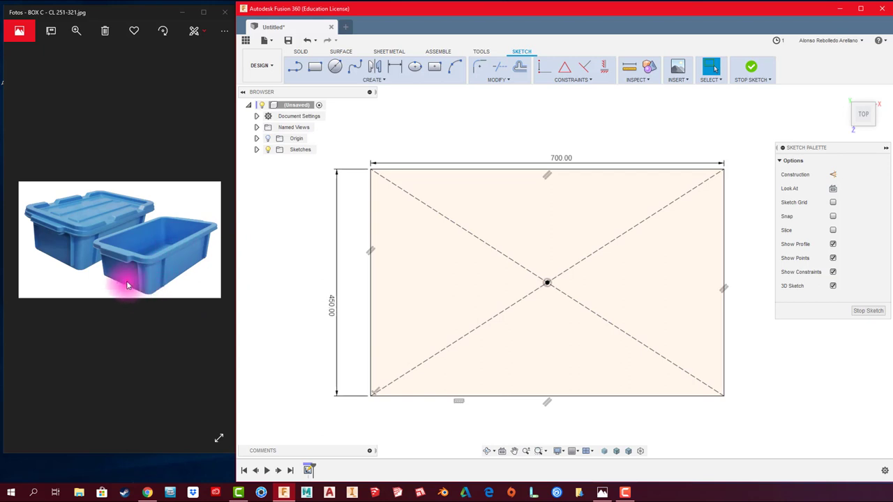
Step: Fillet the top-left, top-right and bottom-right rectangle corners at R40
left_click(479, 66)
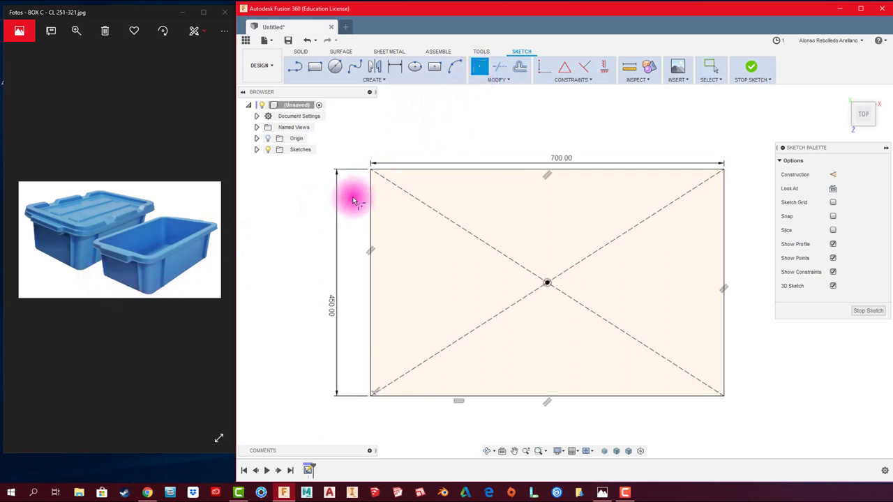
left_click(372, 174)
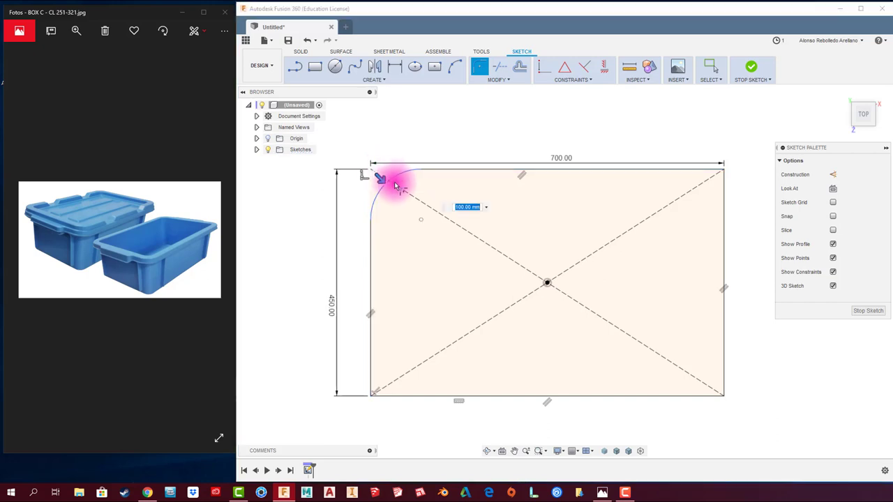
left_click_drag(379, 175, 374, 174)
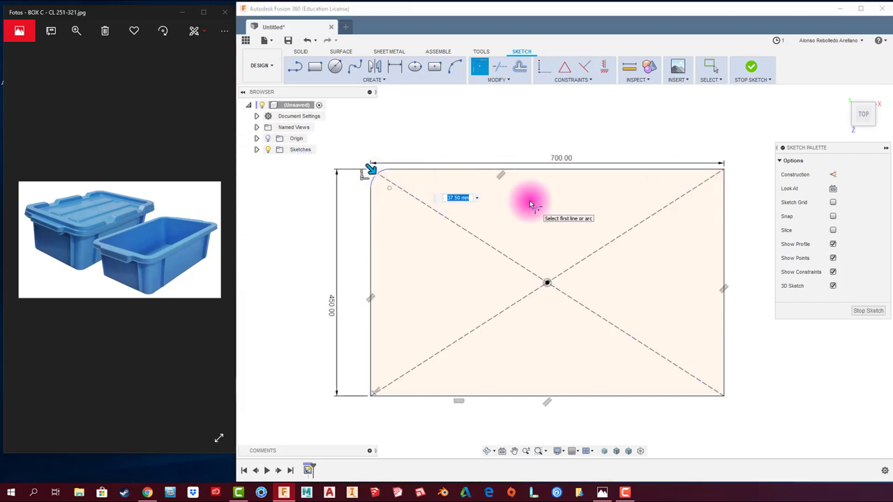
key("Return")
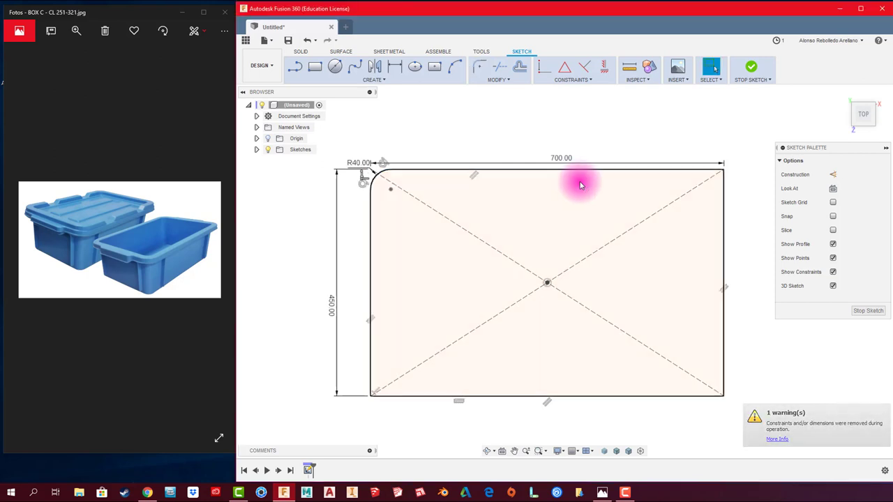
left_click(723, 170)
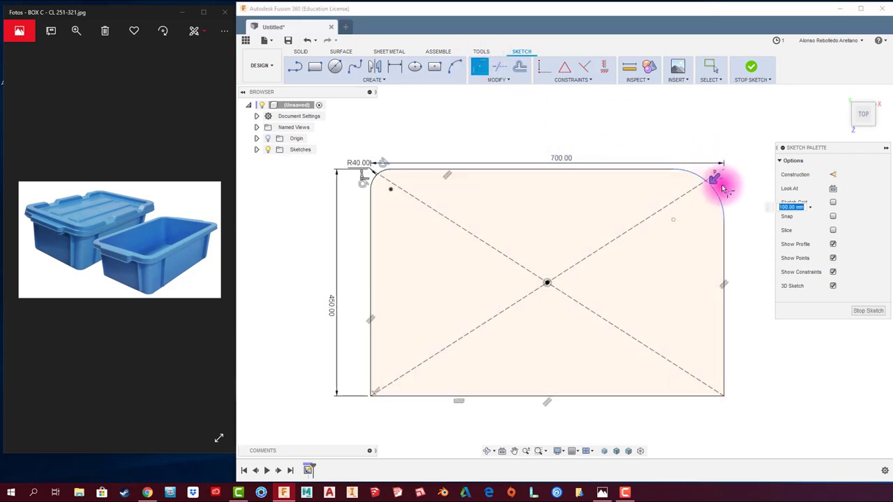
key("Return")
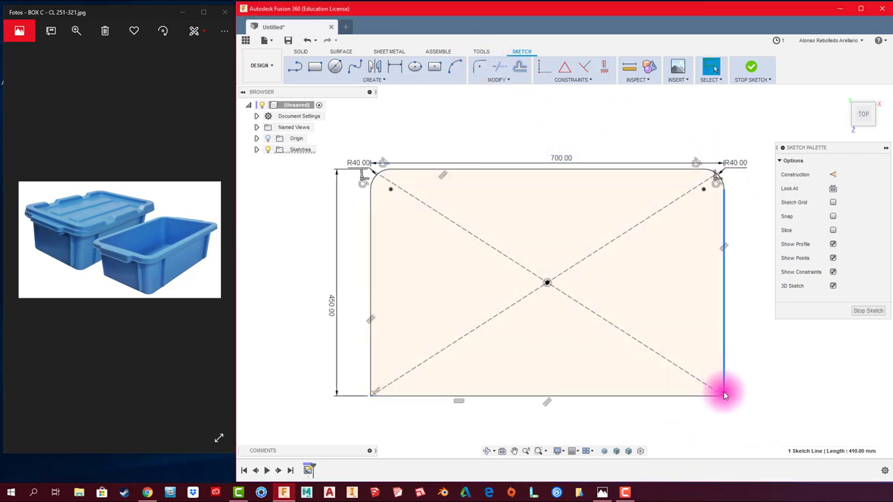
left_click(723, 388)
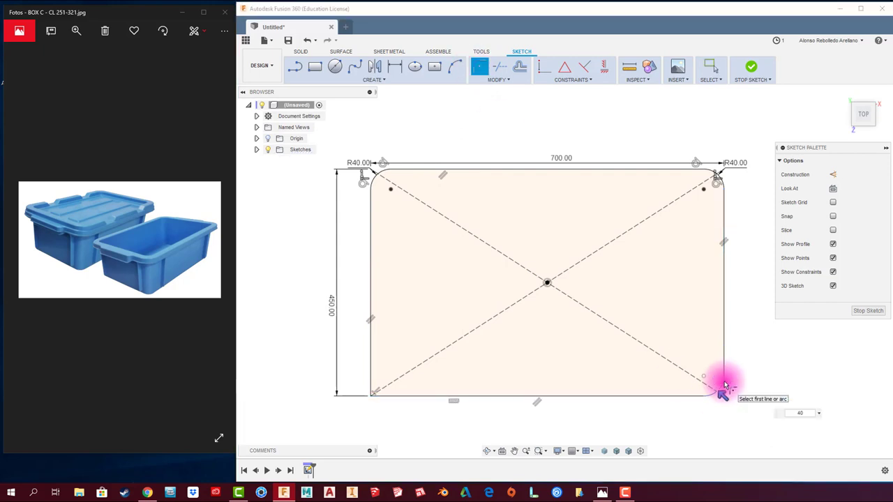
key("Return")
Step: Fillet the bottom-left corner at R40 and finish the sketch
right_click(455, 283)
left_click(450, 251)
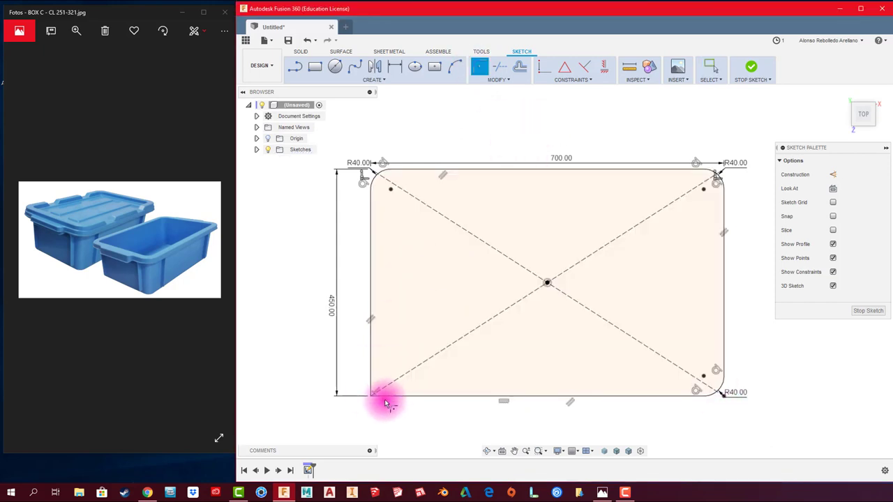
left_click(375, 390)
key("Return")
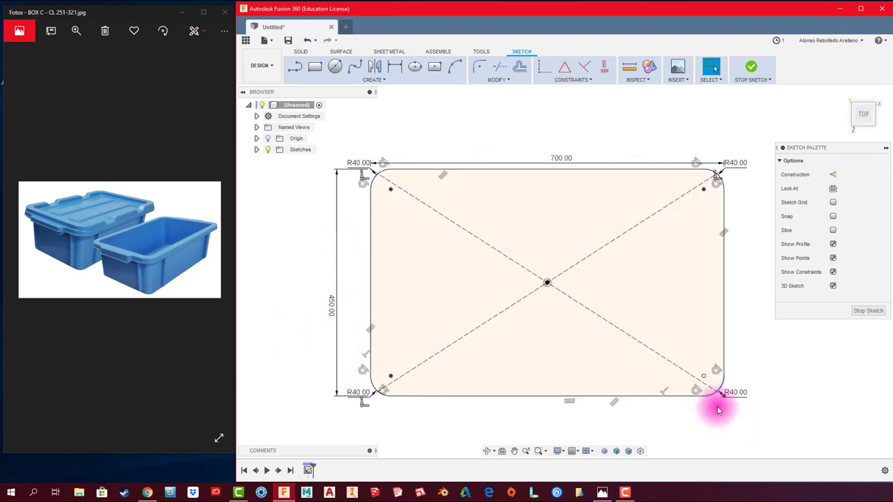
left_click(749, 69)
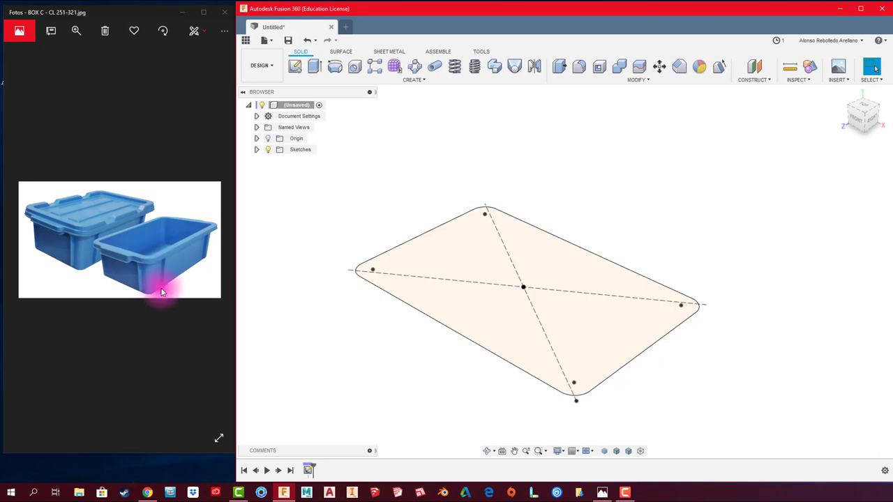
Step: Extrude the rounded-rectangle profile 300 mm into a solid and turn on component colour cycling
left_click(315, 68)
left_click(505, 297)
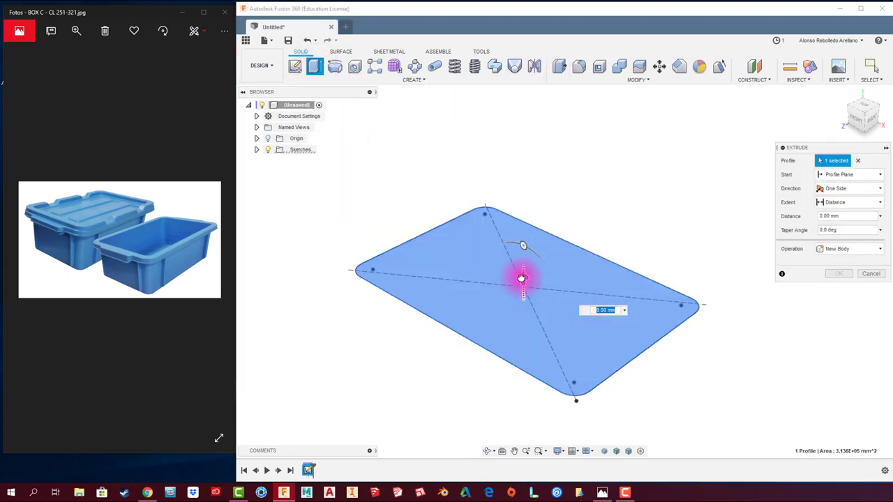
left_click_drag(522, 279, 516, 199)
mouse_move(515, 245)
middle_mouse_down("shift")
mouse_move(552, 220)
mouse_move(562, 191)
middle_mouse_up("shift")
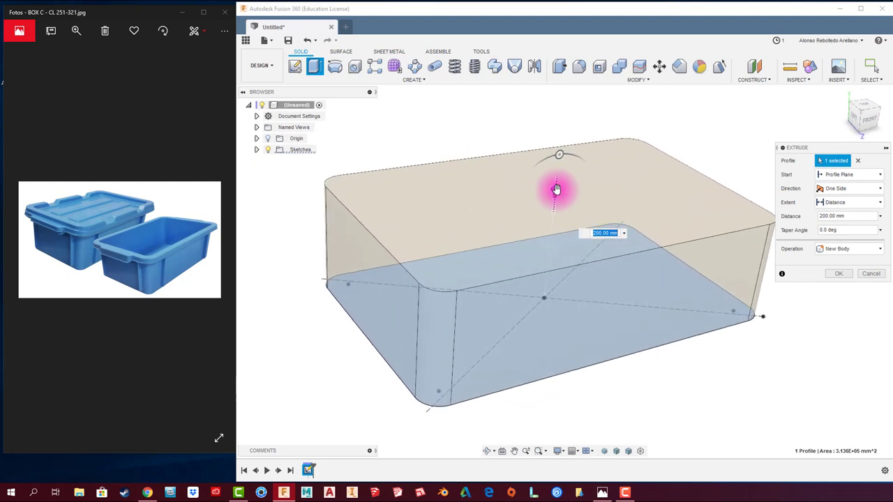
left_click_drag(558, 189, 556, 178)
mouse_move(556, 178)
middle_mouse_down("shift")
mouse_move(554, 193)
mouse_move(666, 249)
middle_mouse_up("shift")
type("300")
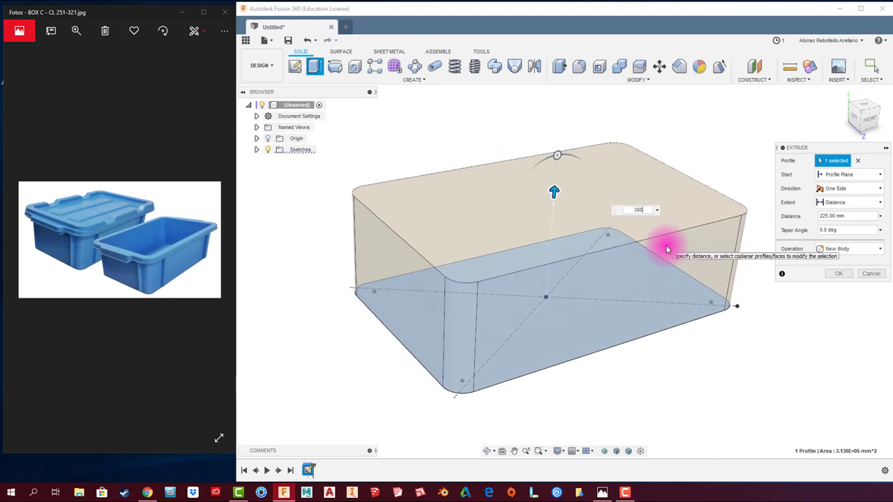
key("Return")
middle_click_drag(665, 247, 694, 190, "shift")
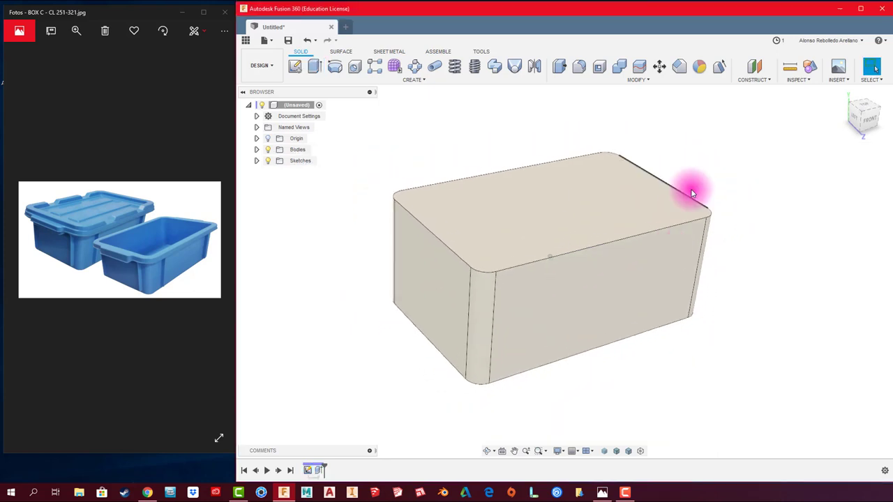
left_click(809, 67)
middle_click_drag(709, 163, 761, 154, "shift")
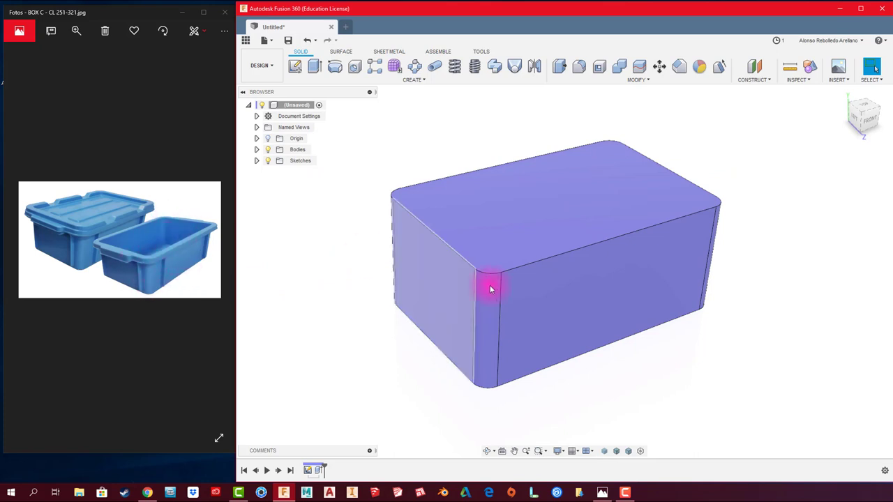
middle_click_drag(309, 249, 348, 263, "shift")
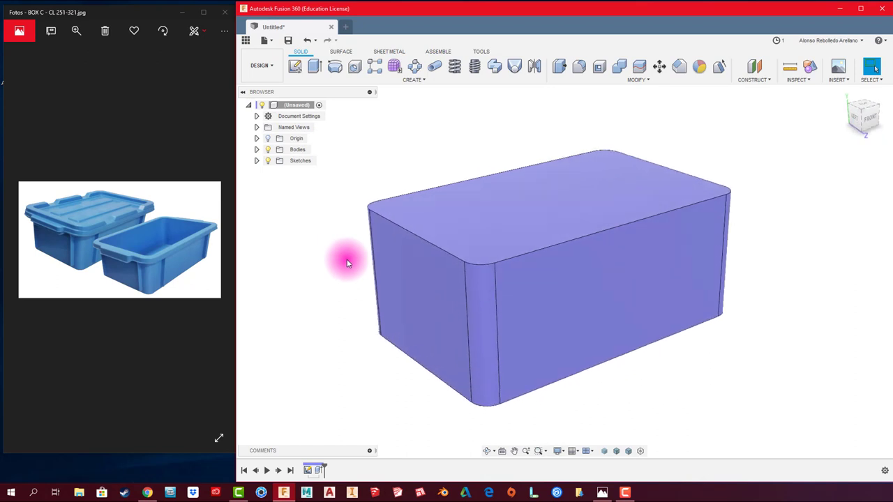
Step: Edit the box extrusion to add a 3° taper angle, checking it from the Front view
right_click(319, 473)
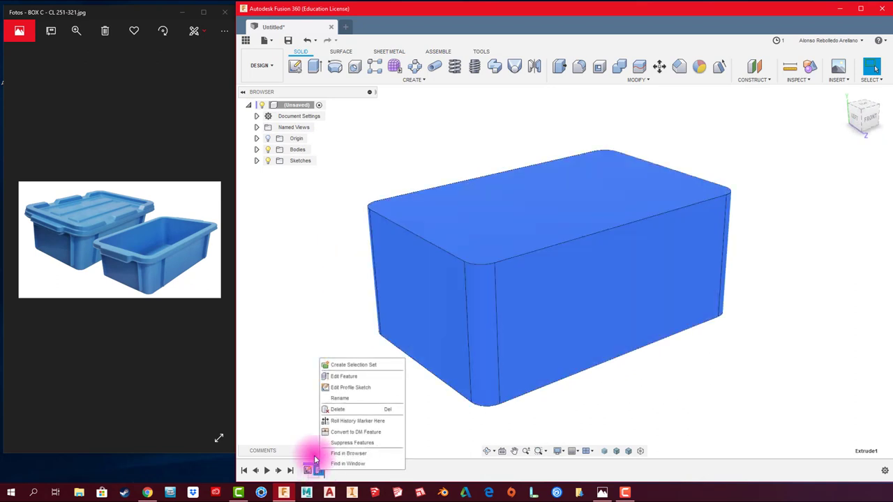
left_click(328, 373)
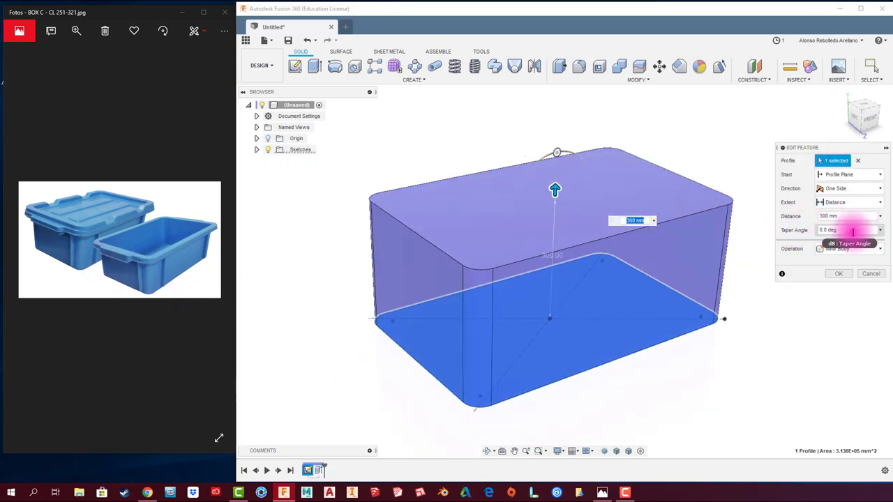
left_click(794, 234)
type("3")
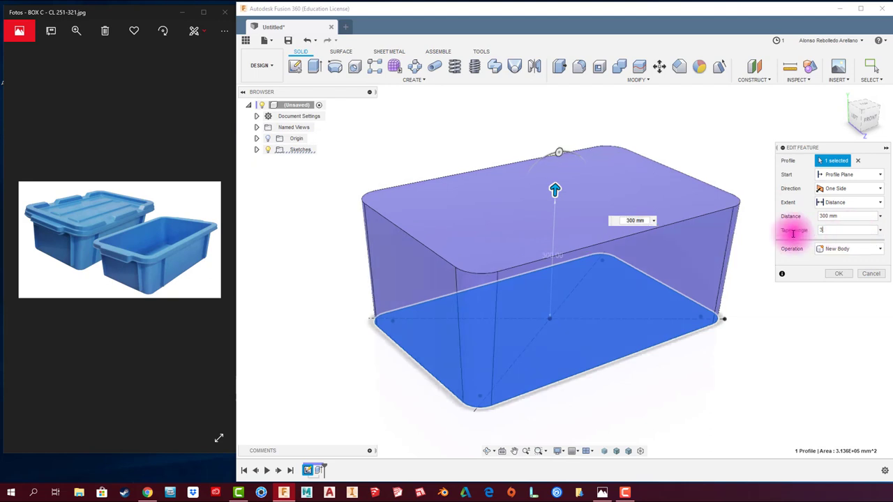
mouse_move(793, 233)
middle_mouse_down("shift")
mouse_move(699, 249)
mouse_move(887, 110)
middle_mouse_up("shift")
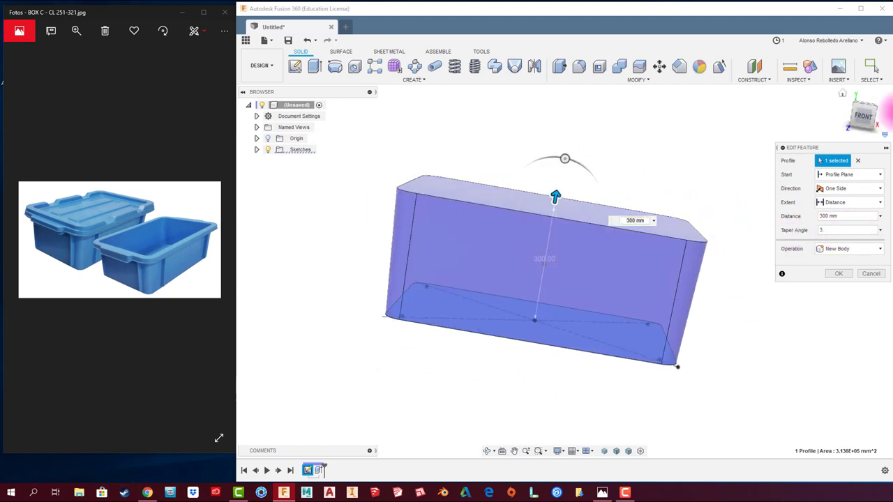
left_click(865, 119)
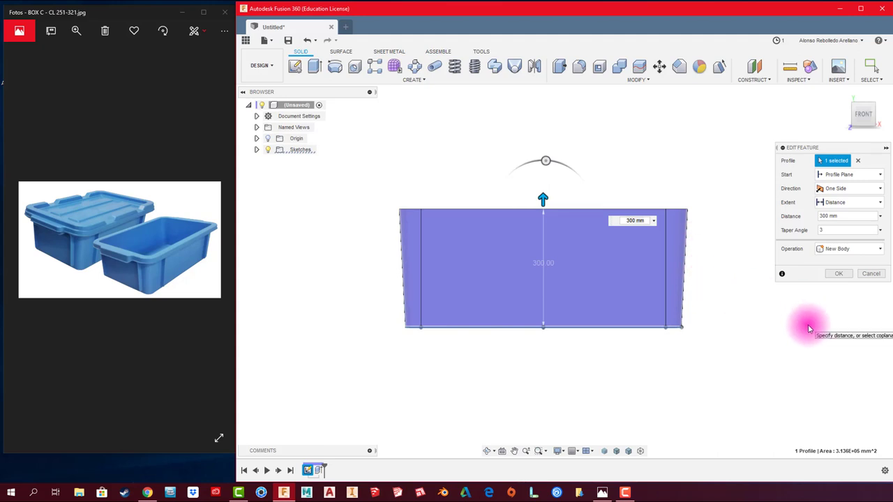
left_click(837, 273)
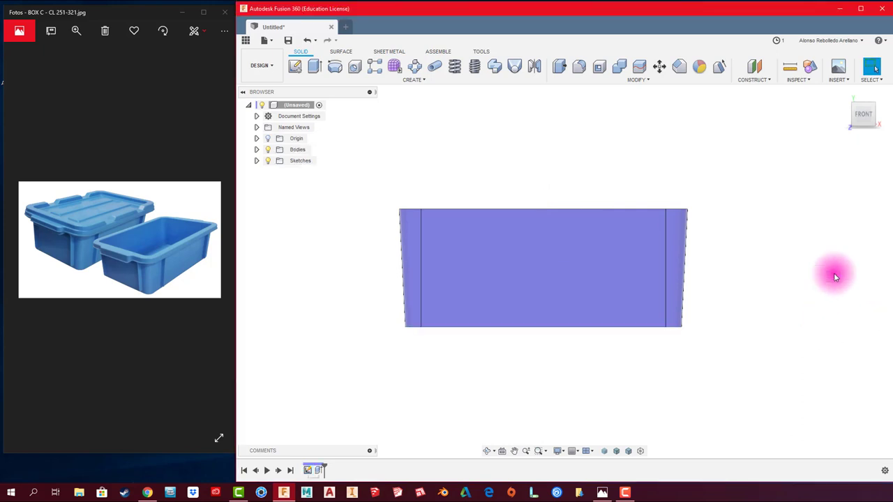
middle_click_drag(814, 279, 536, 158, "shift")
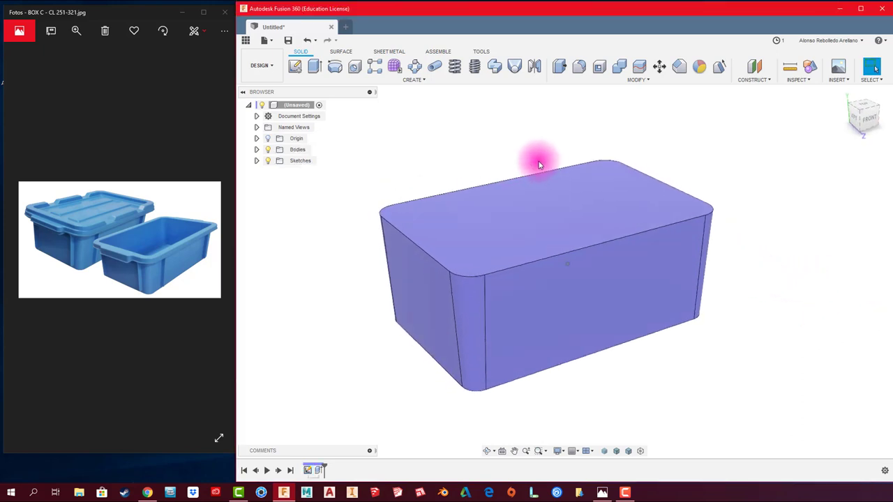
mouse_move(355, 253)
middle_mouse_down("shift")
mouse_move(511, 311)
mouse_move(530, 279)
middle_mouse_up("shift")
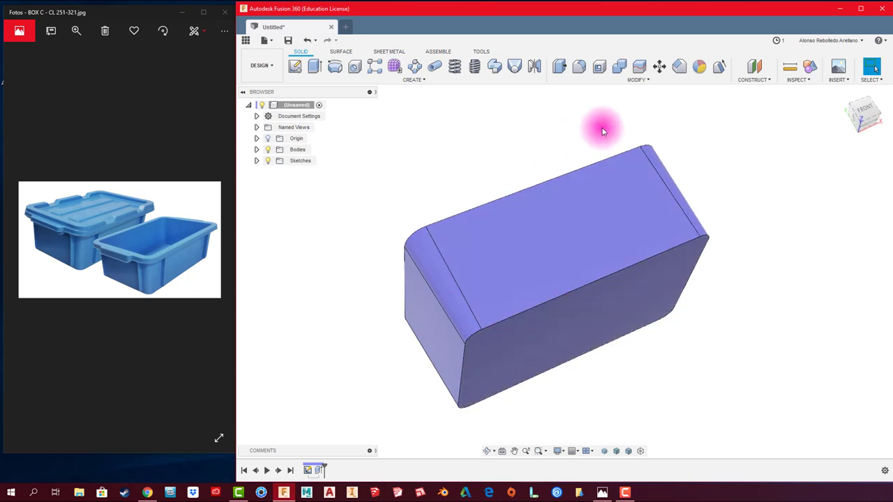
Step: Fillet the box's bottom edge loop with a 25 mm radius
left_click(582, 69)
left_click(572, 278)
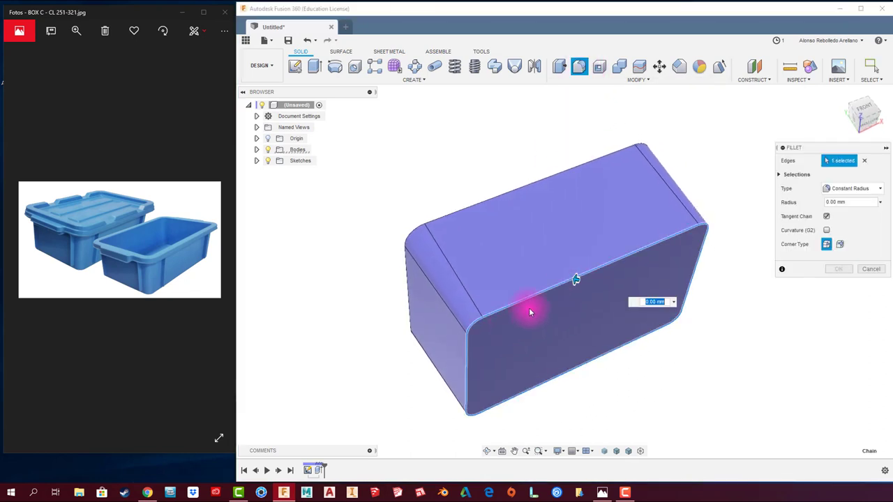
type("50")
key("Return")
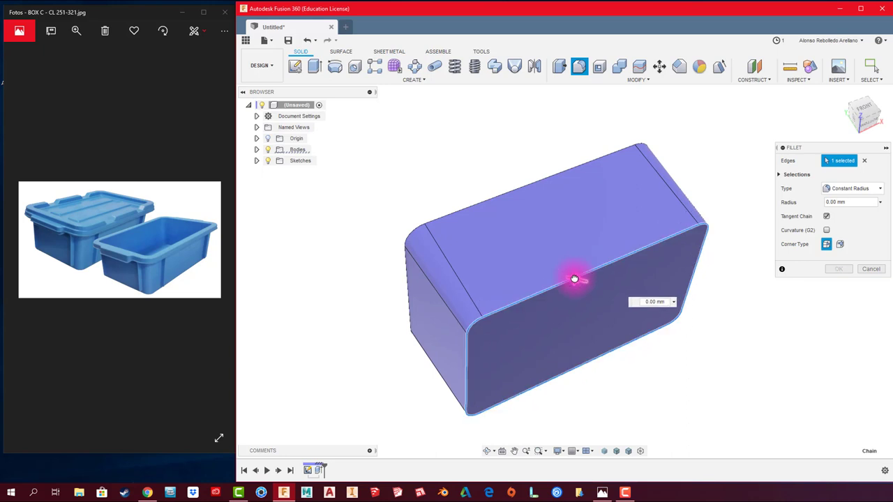
type("25")
key("Return")
middle_click_drag(583, 319, 636, 353, "shift")
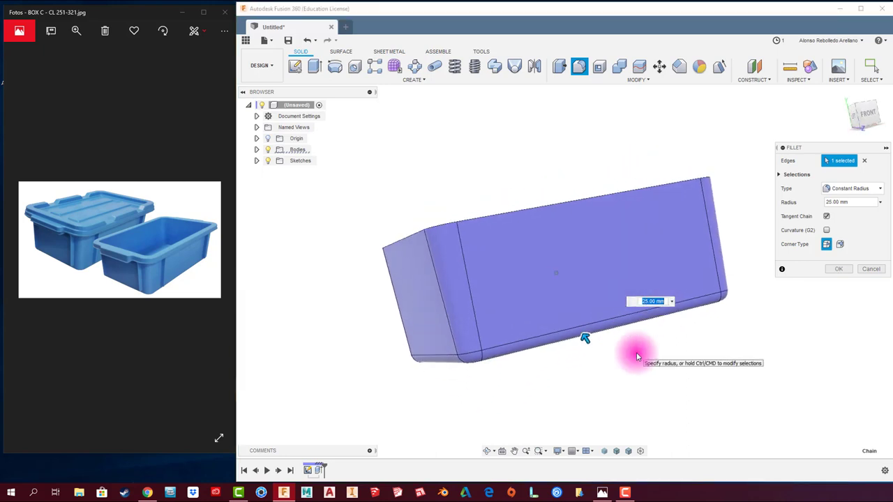
left_click(844, 270)
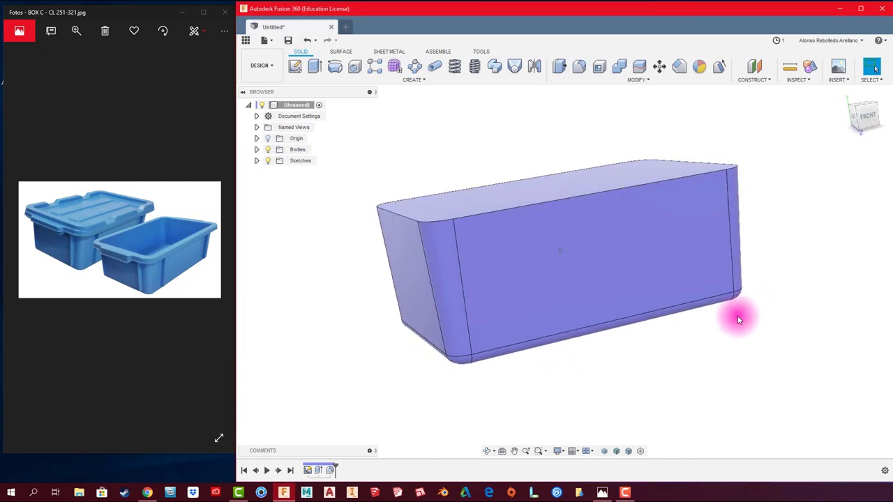
middle_click_drag(737, 315, 275, 300, "shift")
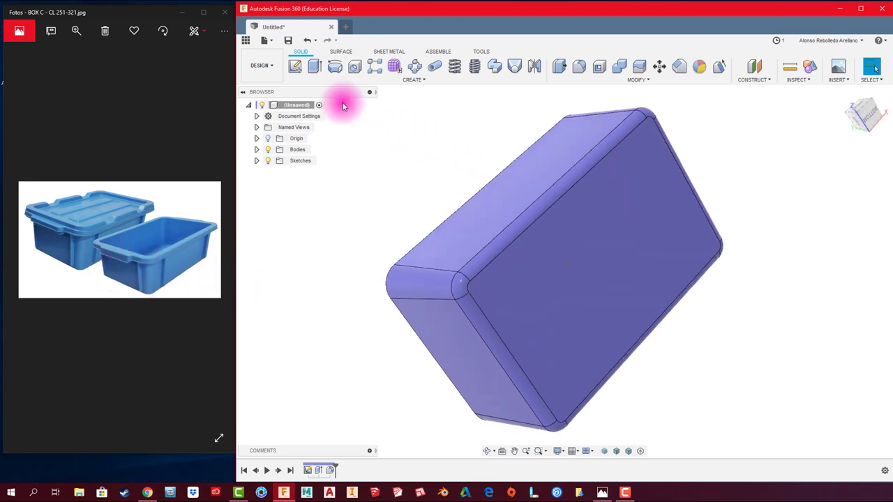
Step: Start a sketch on the box's base face and draw a vertical centre-point slot near the left end
left_click(295, 65)
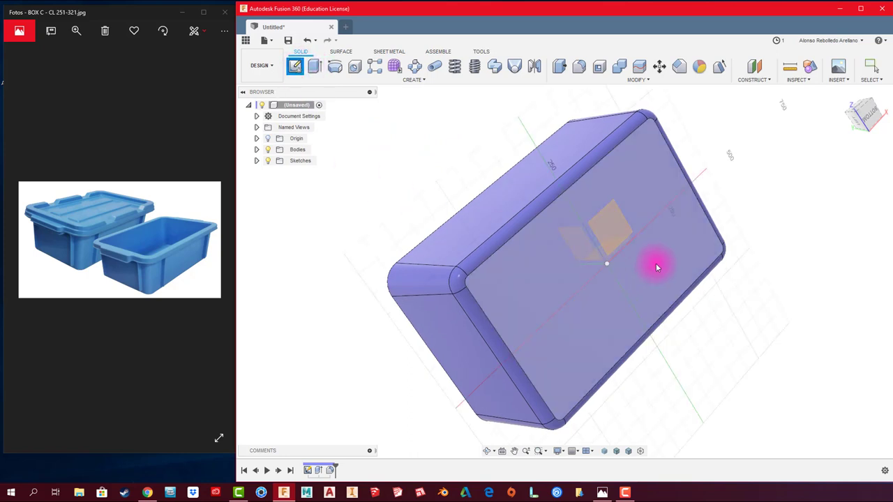
left_click(549, 266)
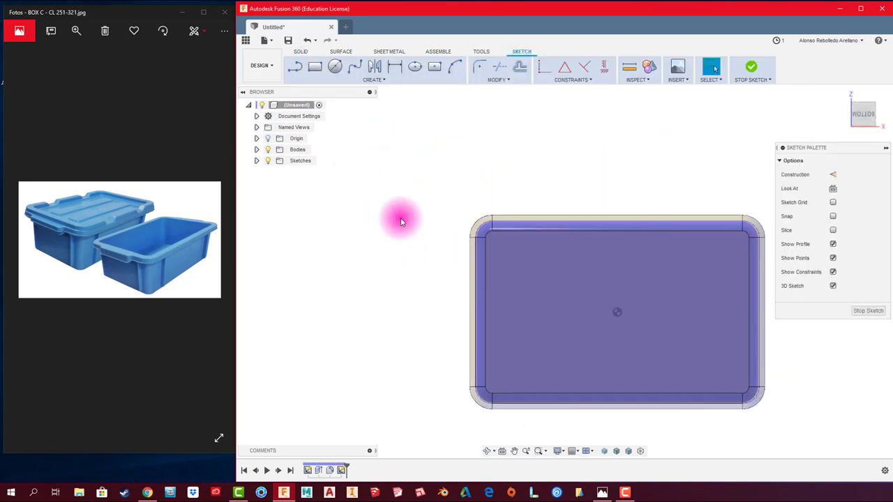
left_click(376, 84)
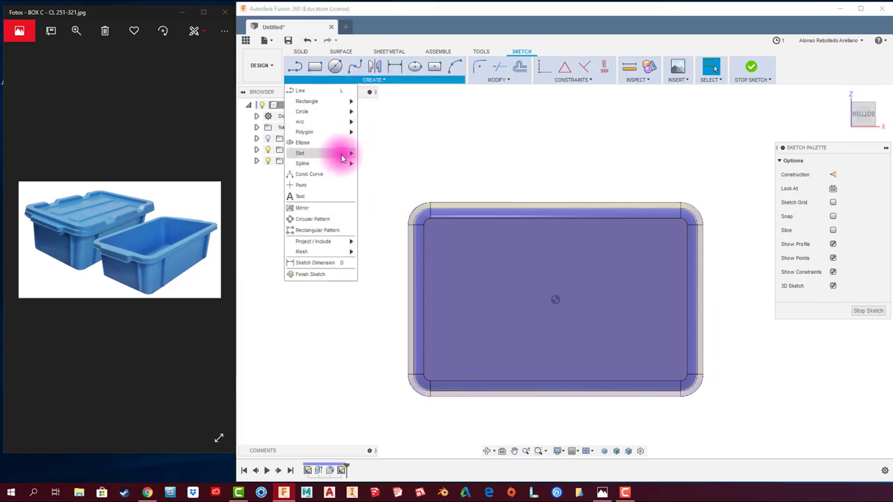
mouse_move(300, 153)
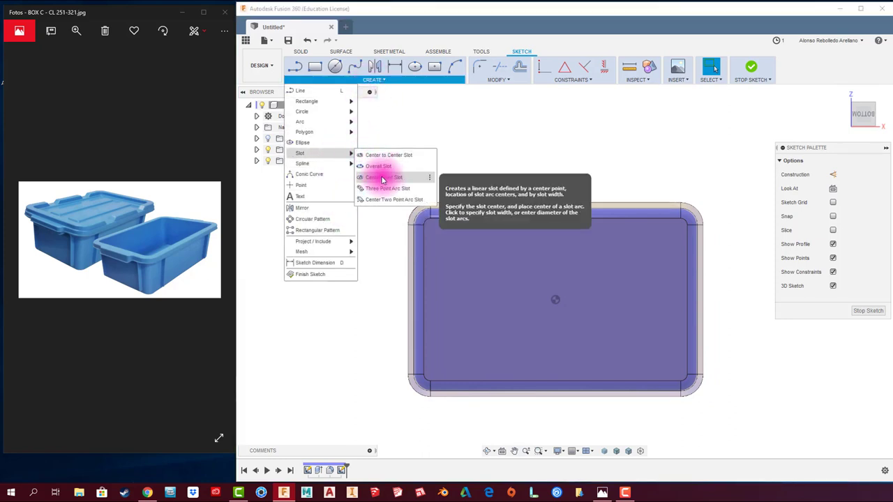
left_click(392, 182)
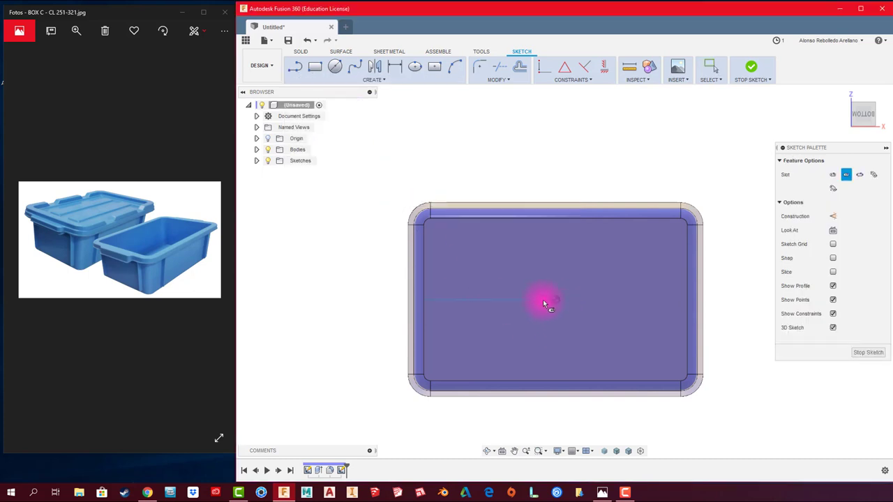
left_click(458, 300)
left_click(457, 244)
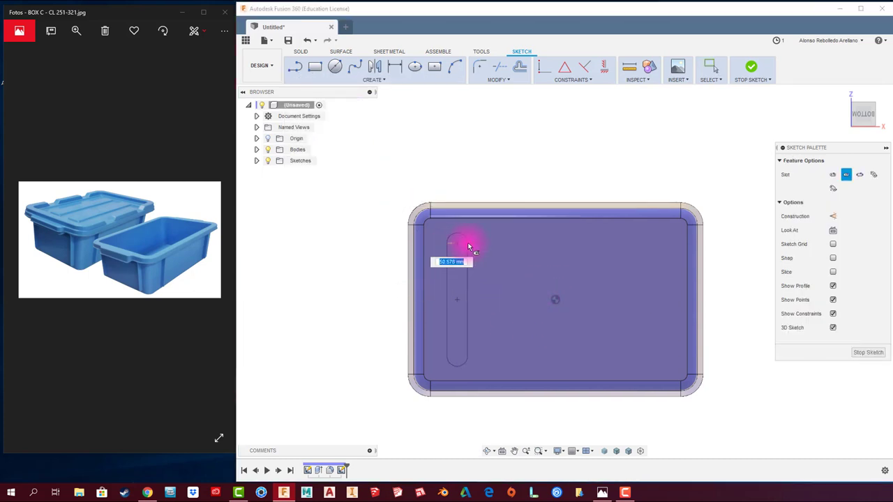
left_click(471, 243)
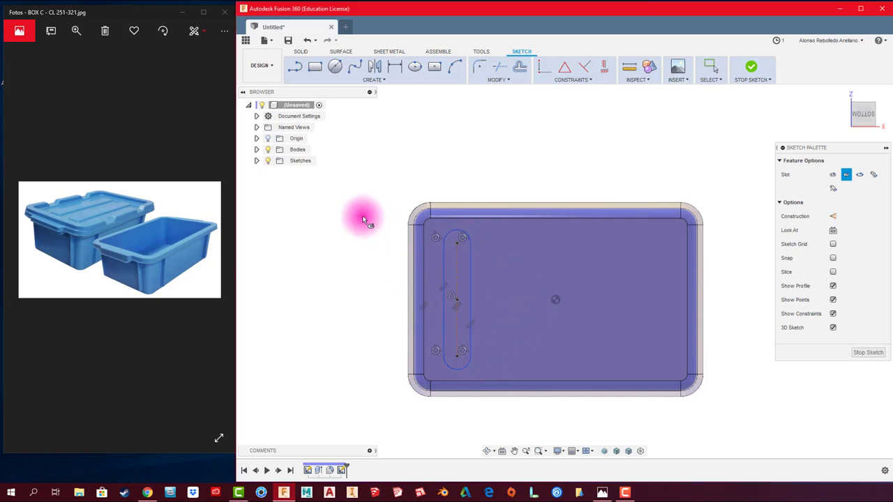
Step: Dimension the slot's width to 65 mm
key("d")
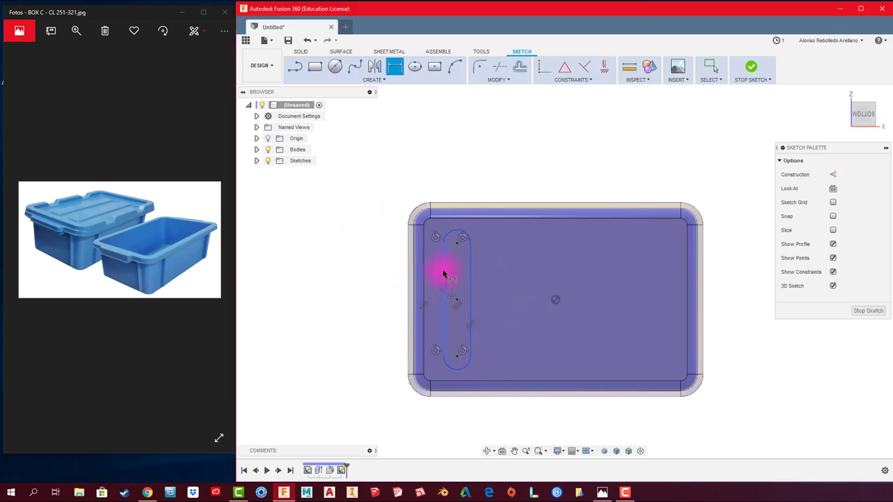
left_click(470, 274)
left_click(463, 160)
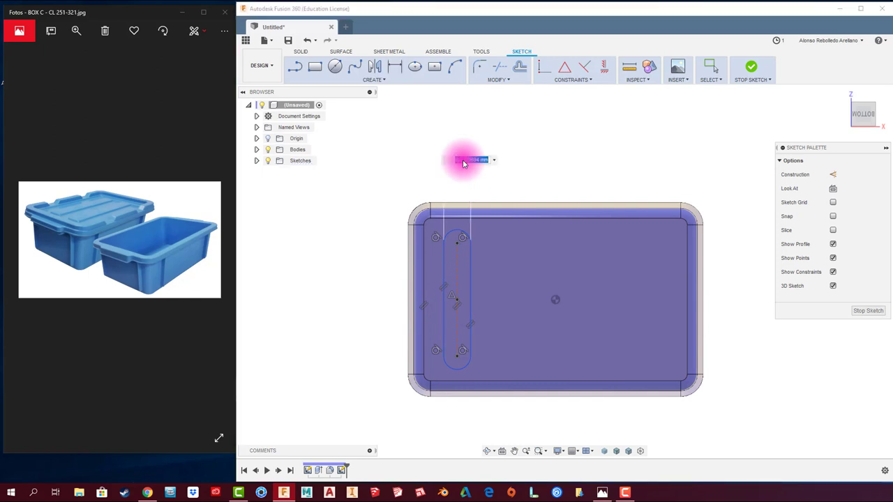
key("Return")
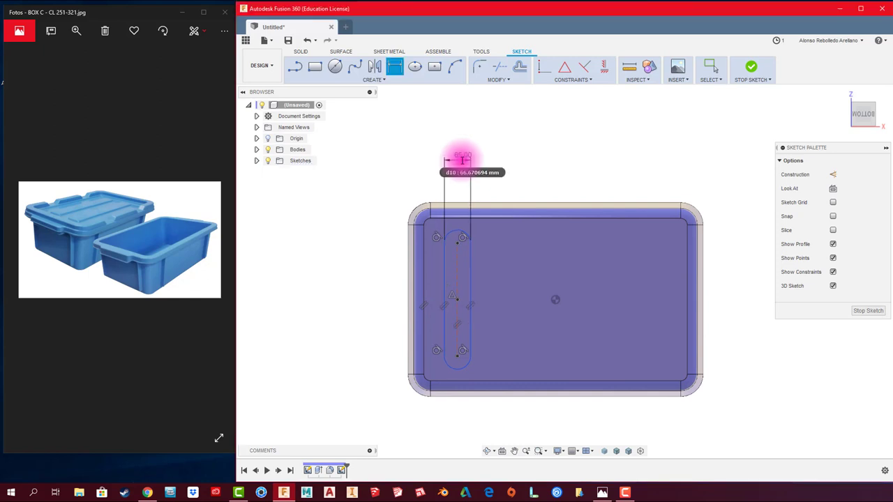
key("Escape")
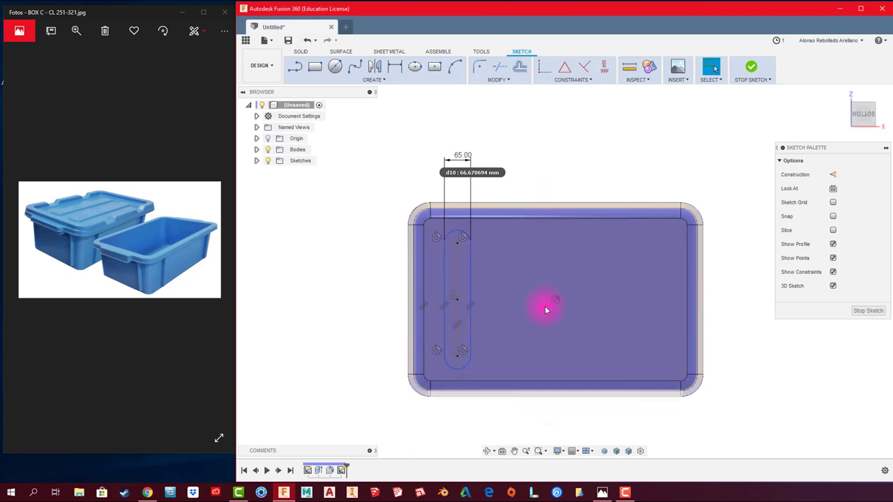
Step: Draw a vertical line up from the sketch centre and make it construction geometry
left_click(295, 66)
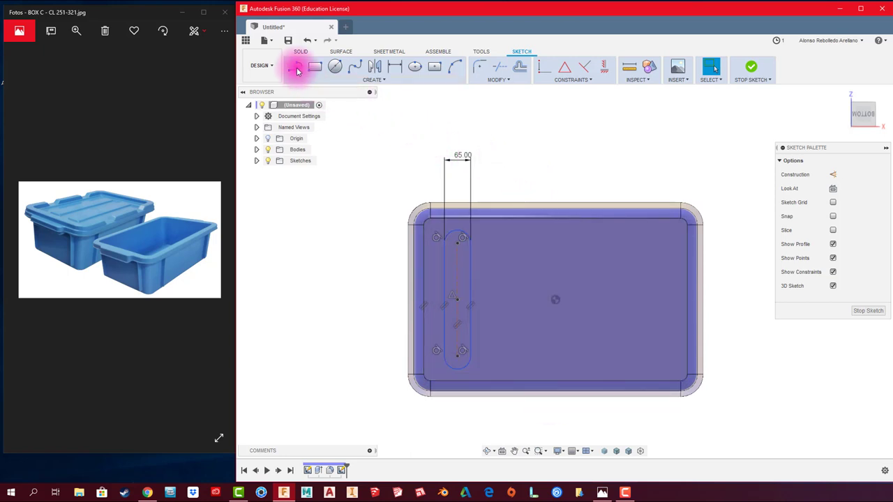
left_click(556, 300)
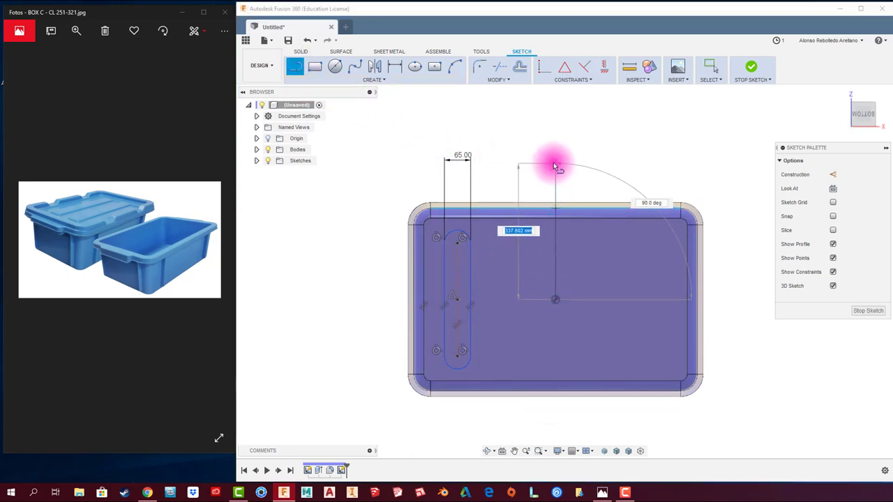
left_click(555, 163)
right_click(555, 162)
left_click(588, 168)
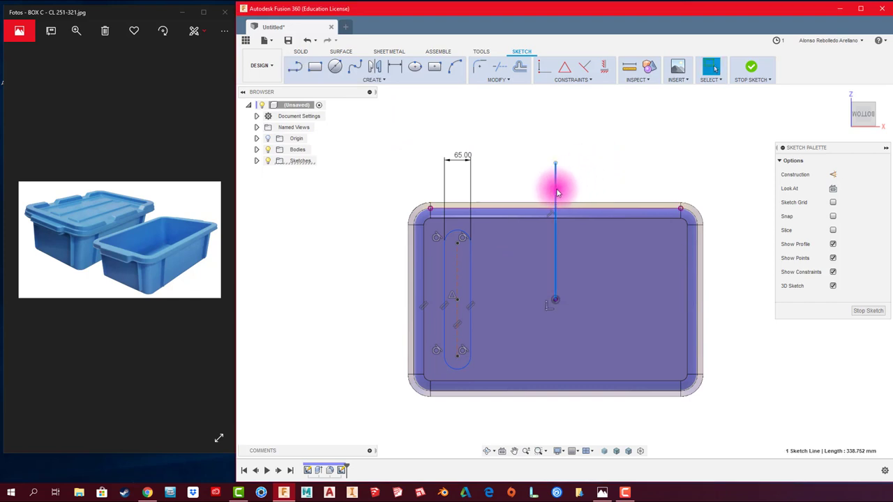
left_click(833, 176)
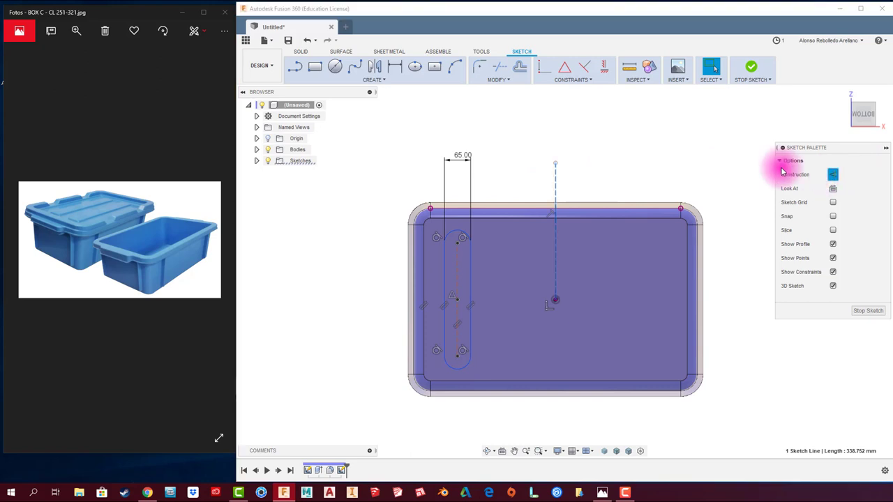
Step: Mirror the whole slot across the vertical construction centreline
left_click(375, 68)
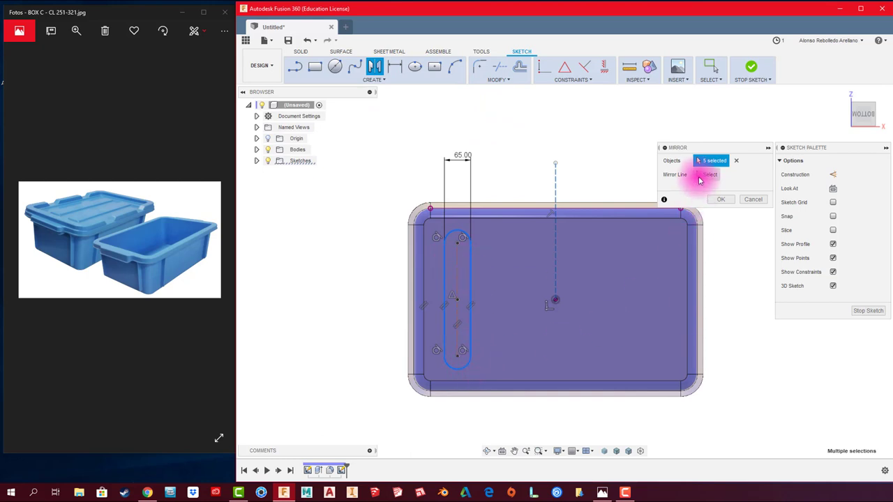
left_click(706, 175)
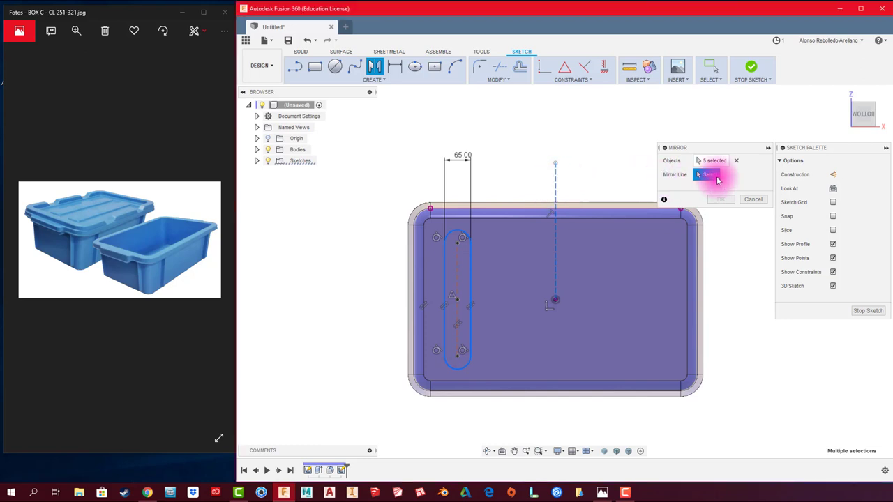
left_click(736, 160)
left_click(433, 222)
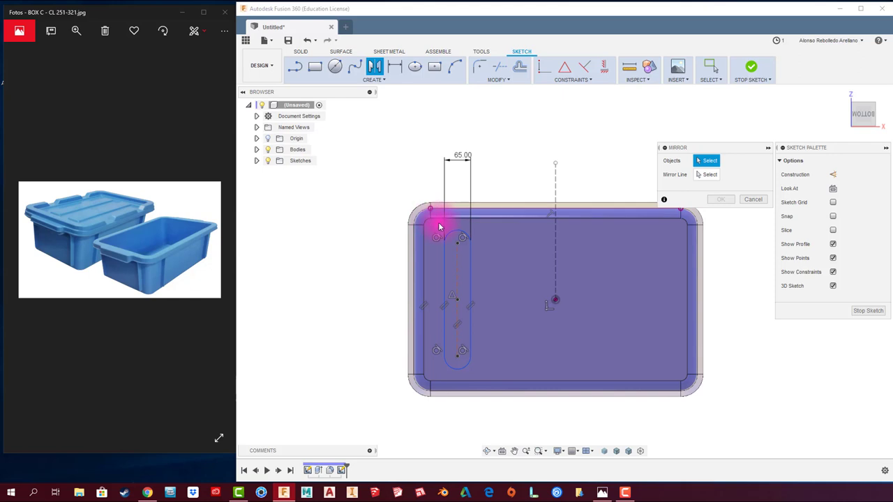
left_click_drag(440, 227, 480, 373)
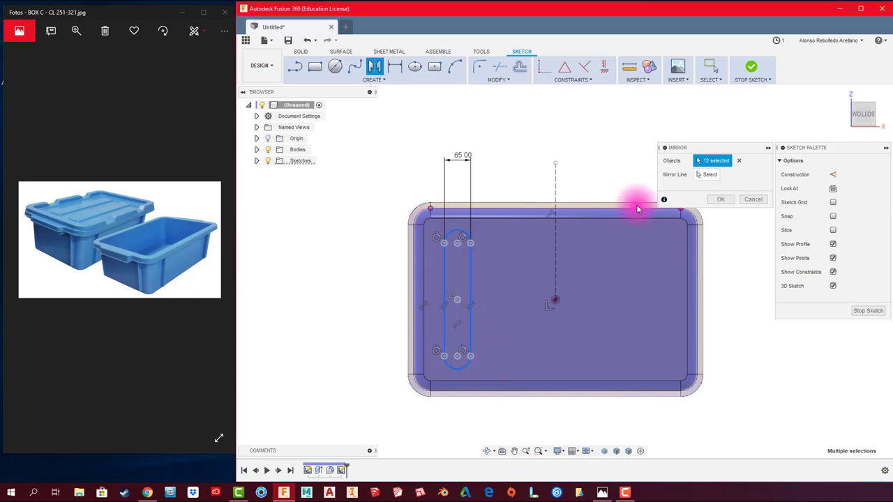
left_click(705, 174)
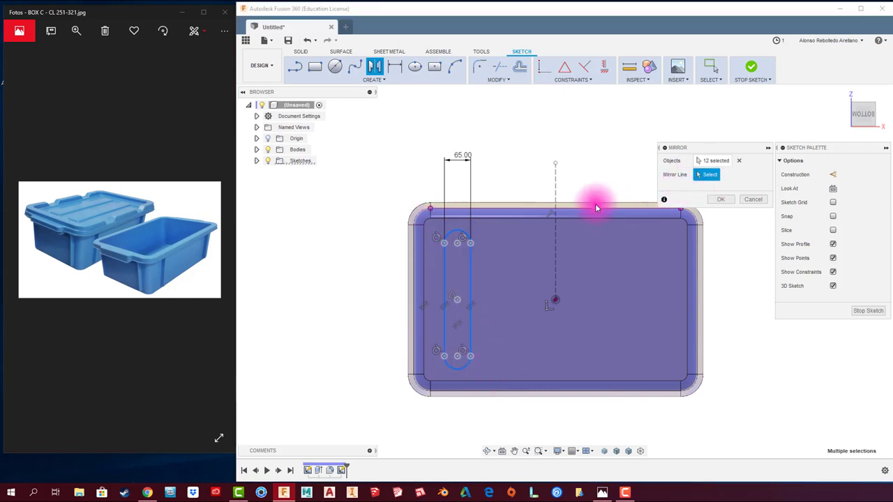
left_click(556, 202)
left_click(721, 200)
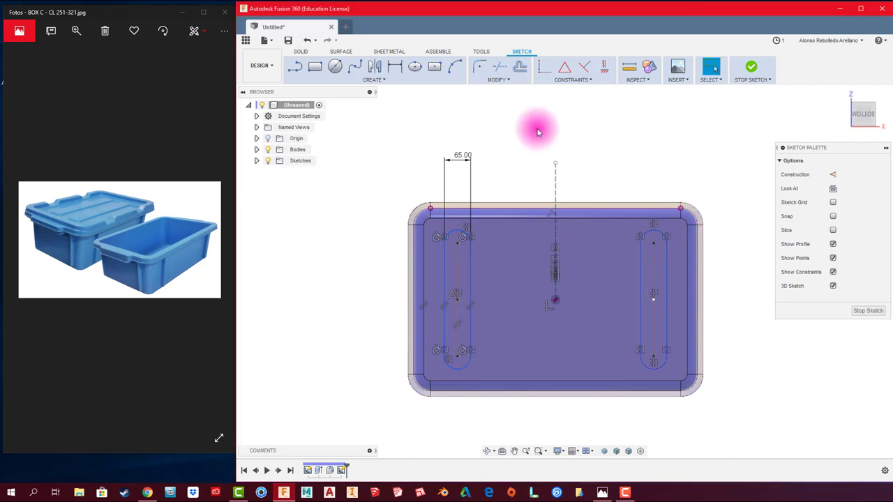
mouse_move(537, 132)
middle_mouse_down("shift")
mouse_move(516, 120)
mouse_move(391, 96)
mouse_move(478, 136)
mouse_move(472, 132)
mouse_move(704, 77)
middle_mouse_up("shift")
Step: Finish the sketch and extrude both slot profiles 10 mm, joined to the box body
left_click(751, 67)
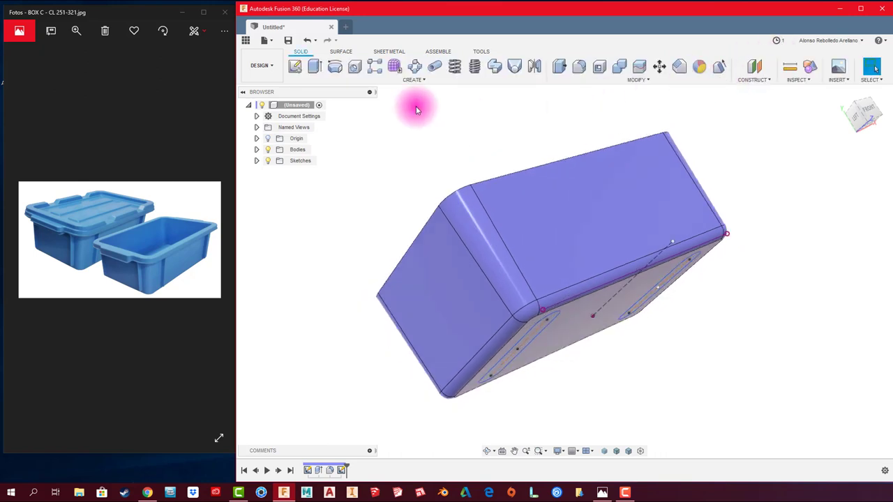
left_click(315, 66)
left_click(542, 319)
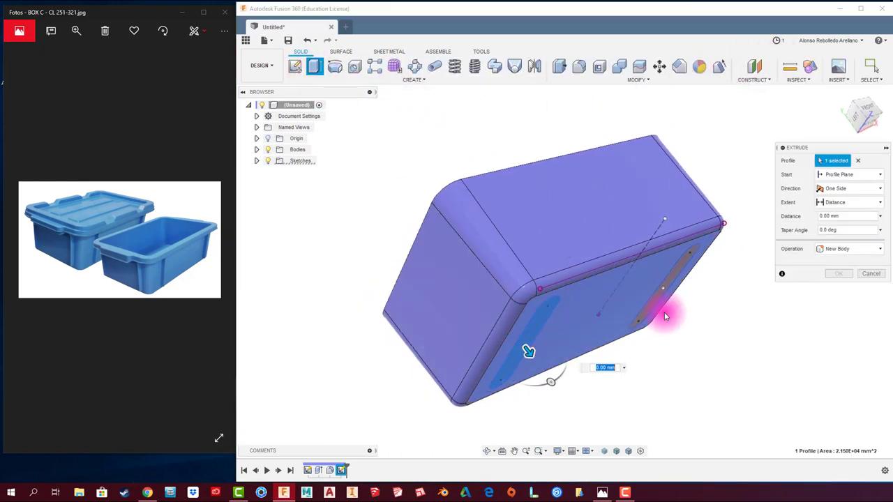
left_click(659, 301)
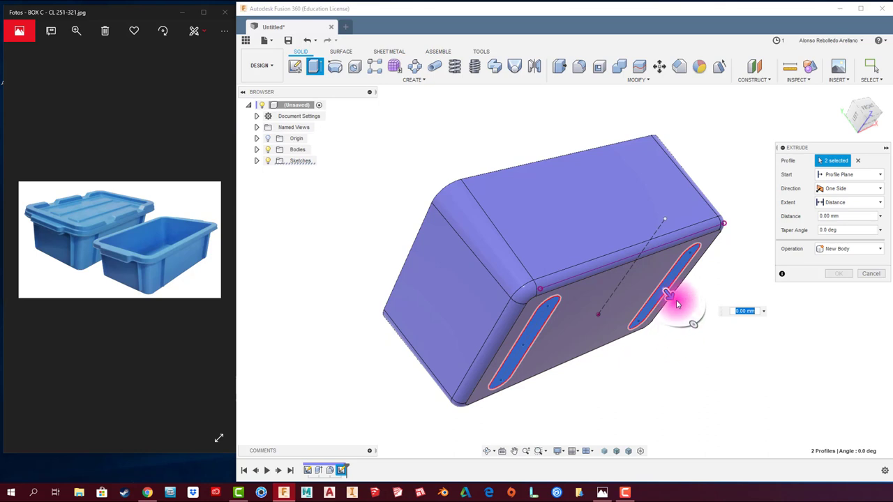
type("25")
left_click_drag(676, 302, 674, 342)
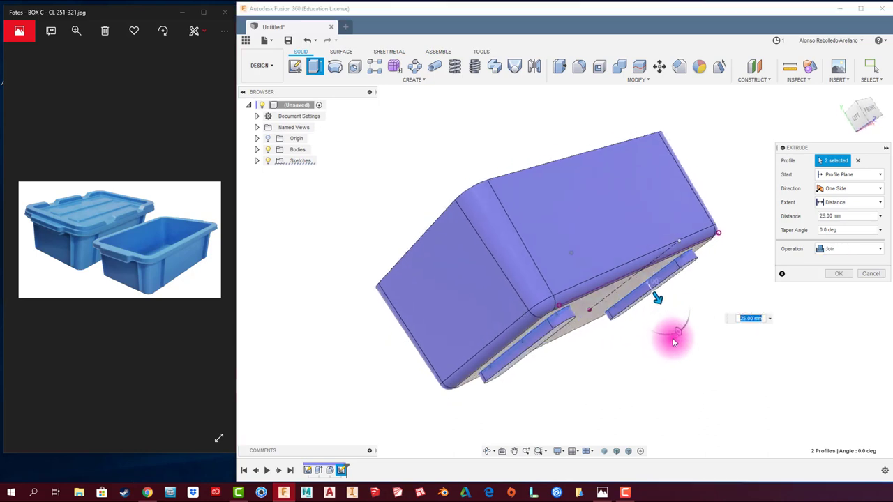
middle_click_drag(674, 342, 674, 346, "shift")
type("10")
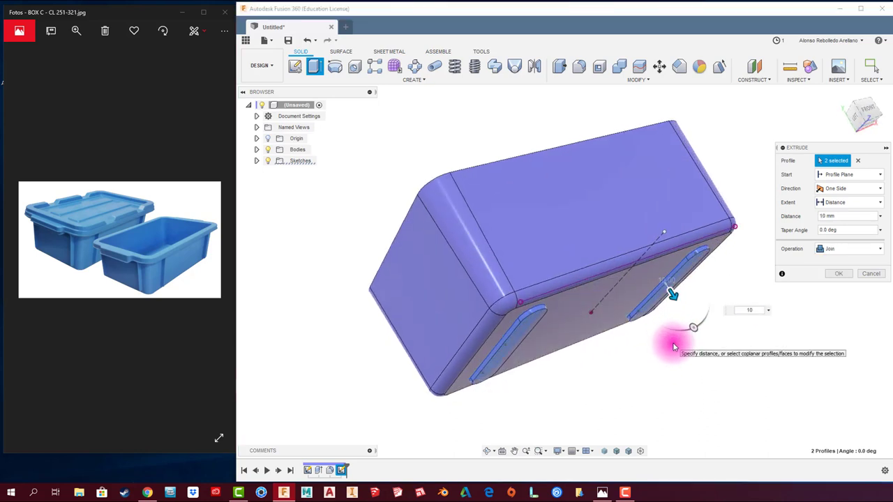
key("Return")
left_click(837, 274)
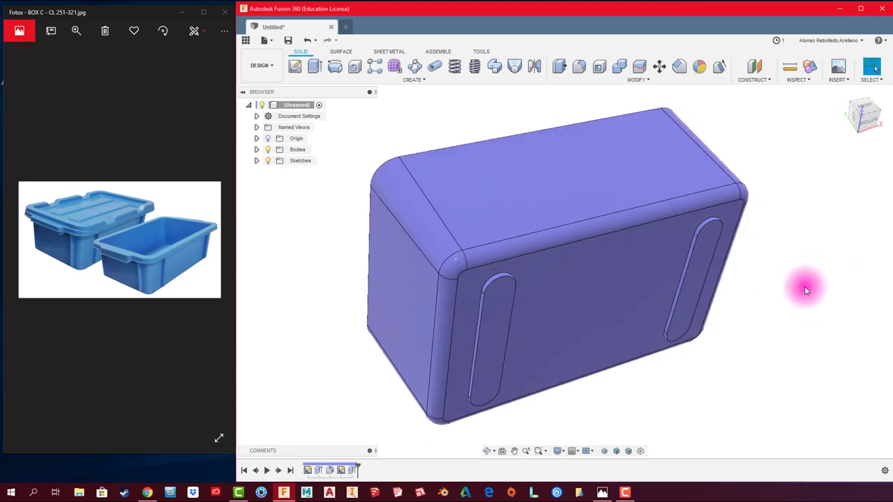
mouse_move(805, 287)
middle_mouse_down("shift")
mouse_move(495, 226)
mouse_move(489, 132)
mouse_move(548, 86)
middle_mouse_up("shift")
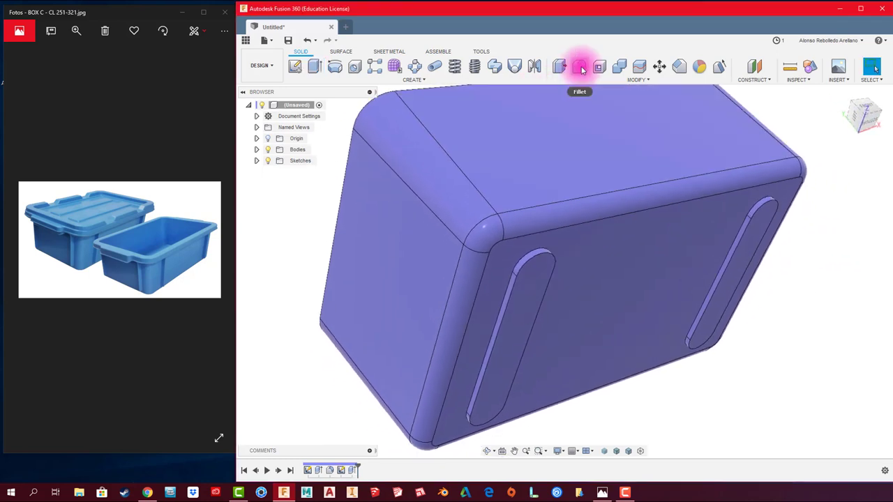
Step: Fillet the outer edge of the first raised slot at 5 mm
left_click(579, 67)
left_click(542, 253)
middle_click_drag(542, 253, 564, 250, "shift")
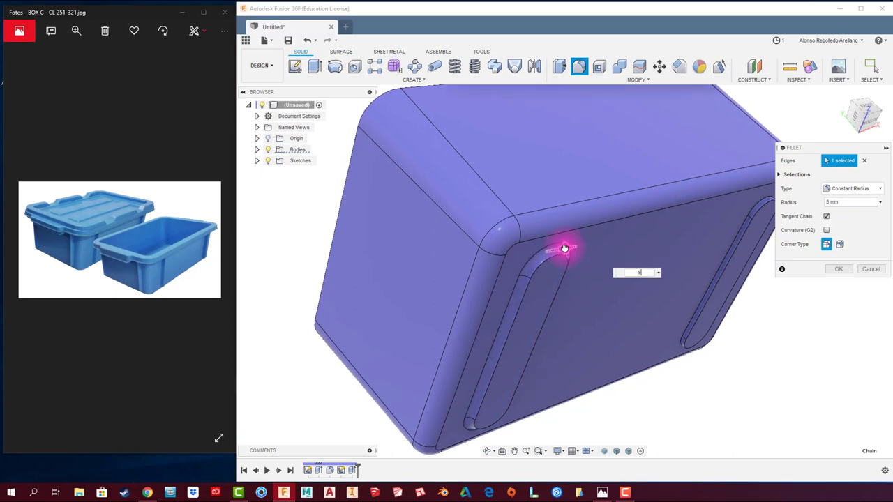
middle_click_drag(564, 249, 751, 200, "shift")
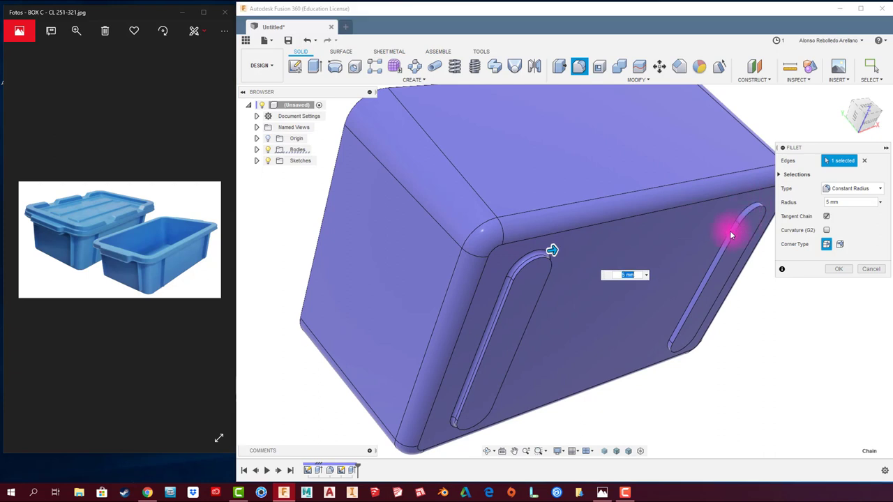
left_click(838, 268)
mouse_move(835, 265)
middle_mouse_down("shift")
mouse_move(718, 202)
mouse_move(573, 73)
middle_mouse_up("shift")
Step: Fillet the second raised slot's outer edge with a newly entered radius
left_click(575, 69)
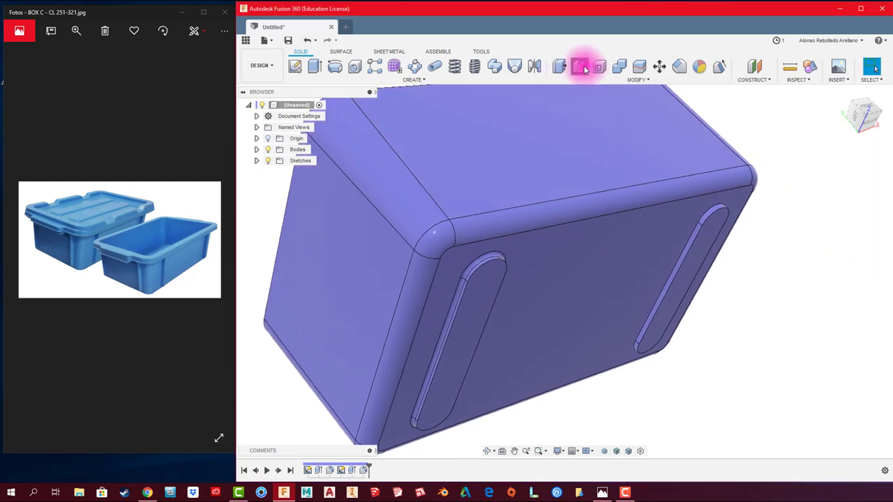
left_click(705, 208)
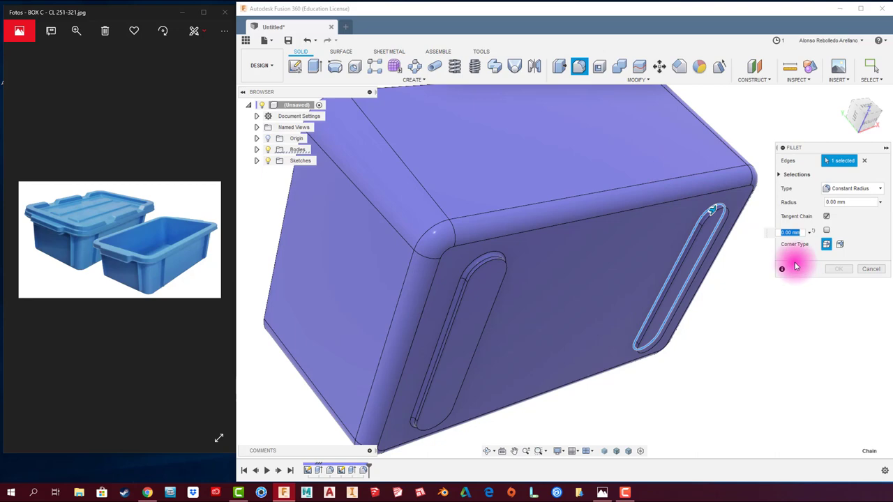
type("1")
left_click(837, 269)
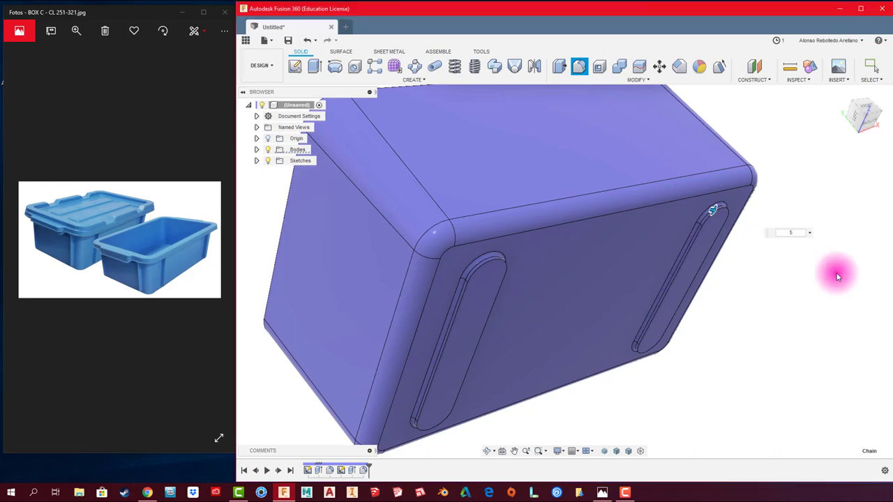
mouse_move(560, 138)
middle_mouse_down("shift")
mouse_move(490, 136)
mouse_move(447, 121)
mouse_move(311, 190)
middle_mouse_up("shift")
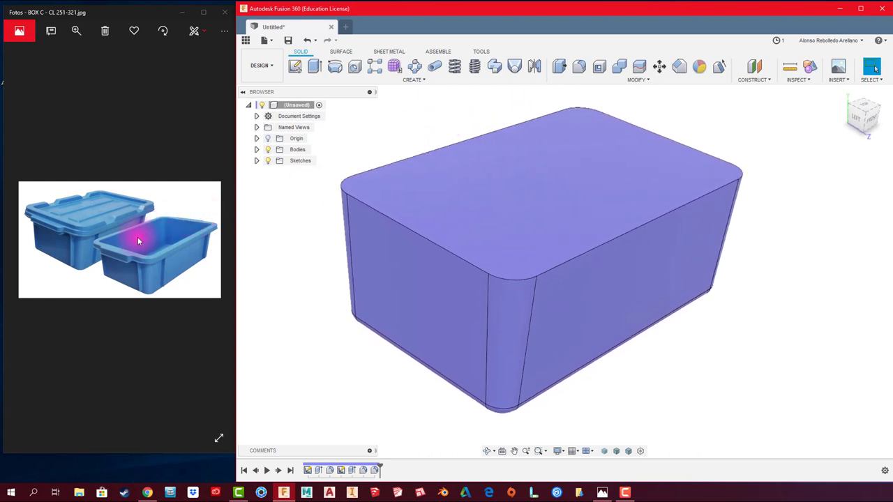
Step: Shell the box with 2 mm inside thickness, leaving the top face open, then view the interior
left_click(598, 74)
left_click(588, 173)
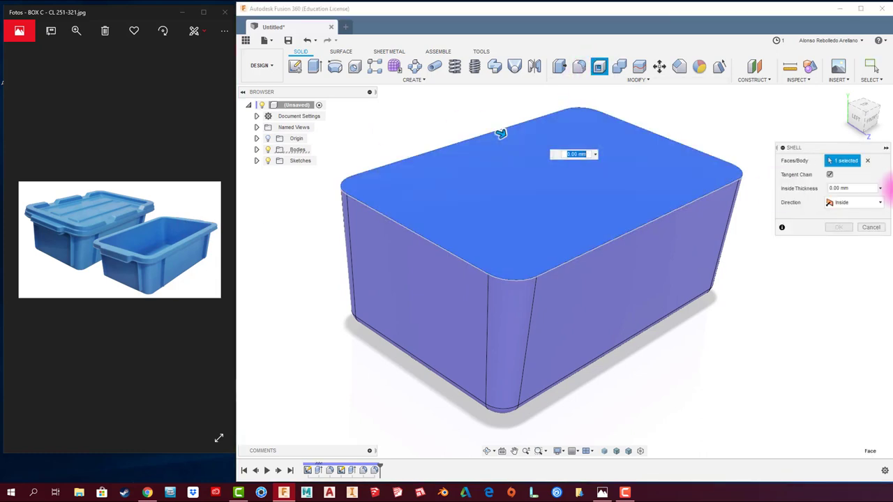
left_click_drag(872, 189, 795, 193)
type("2")
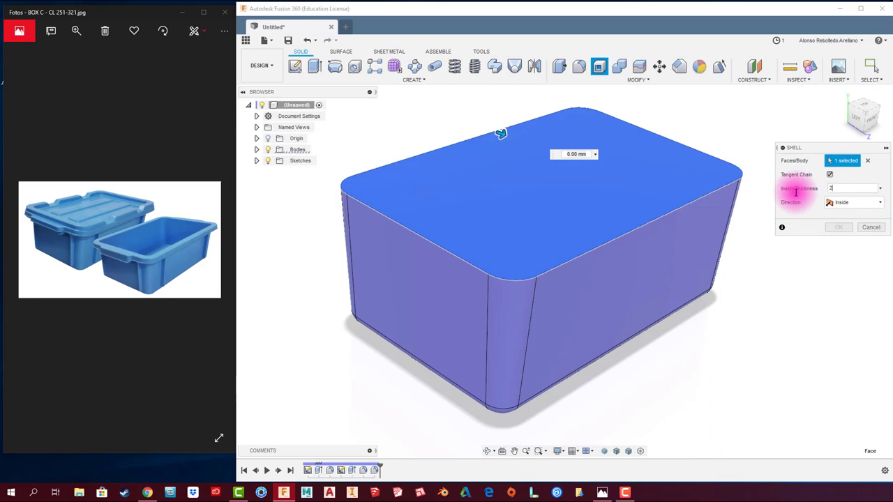
scroll(730, 243, "up", 2)
scroll(730, 244, "up", 3)
scroll(788, 228, "up", 2)
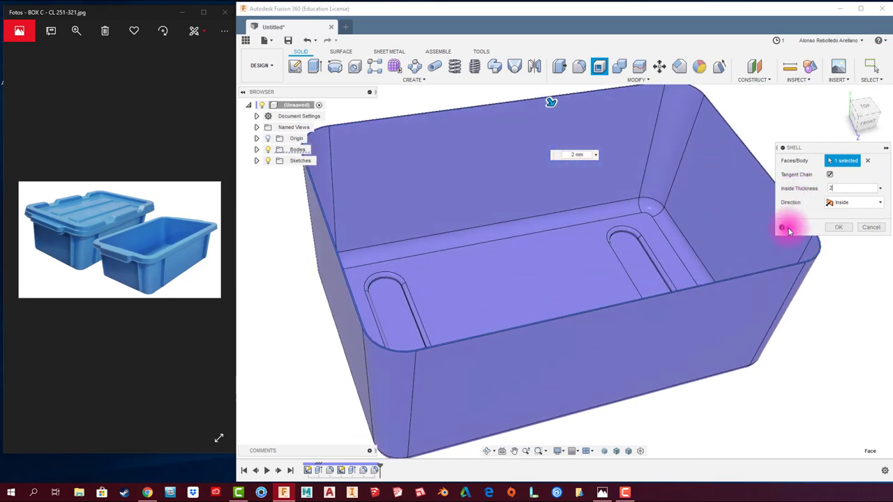
left_click(838, 227)
mouse_move(504, 285)
middle_mouse_down("shift")
mouse_move(453, 273)
mouse_move(598, 289)
mouse_move(599, 280)
mouse_move(469, 263)
middle_mouse_up("shift")
scroll(604, 293, "up", 2)
scroll(610, 295, "up", 2)
scroll(623, 282, "up", 2)
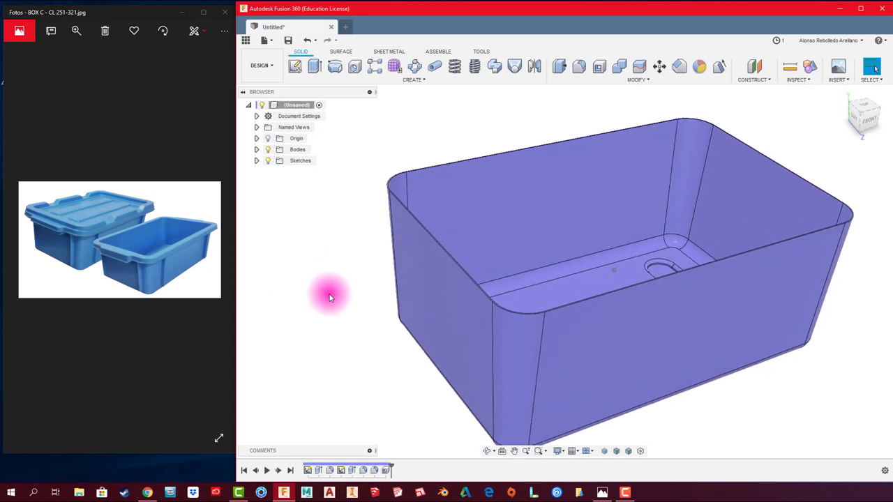
Step: Create a sketch on the box's top rim face, then exit it without drawing anything
left_click(294, 66)
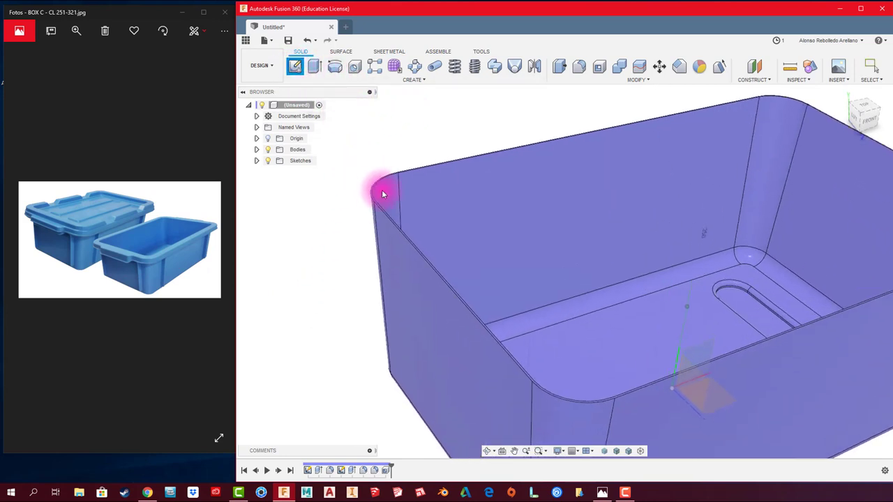
scroll(382, 190, "up", 3)
scroll(388, 189, "up", 2)
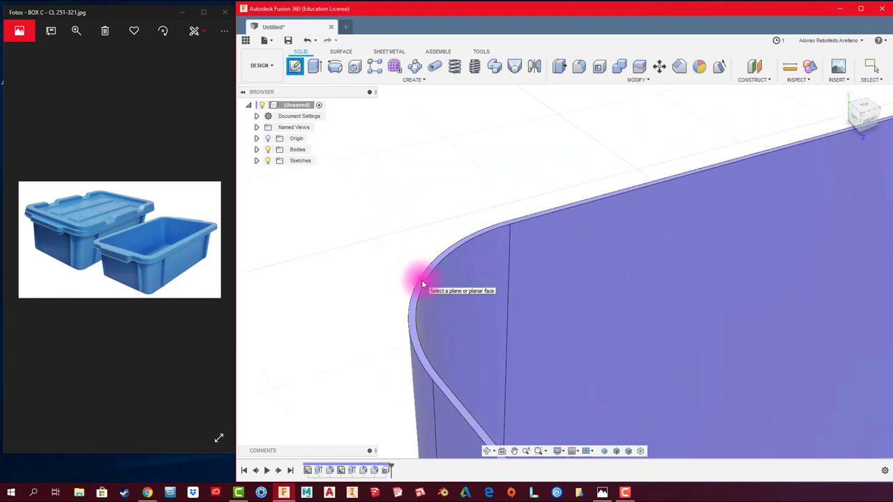
left_click(421, 281)
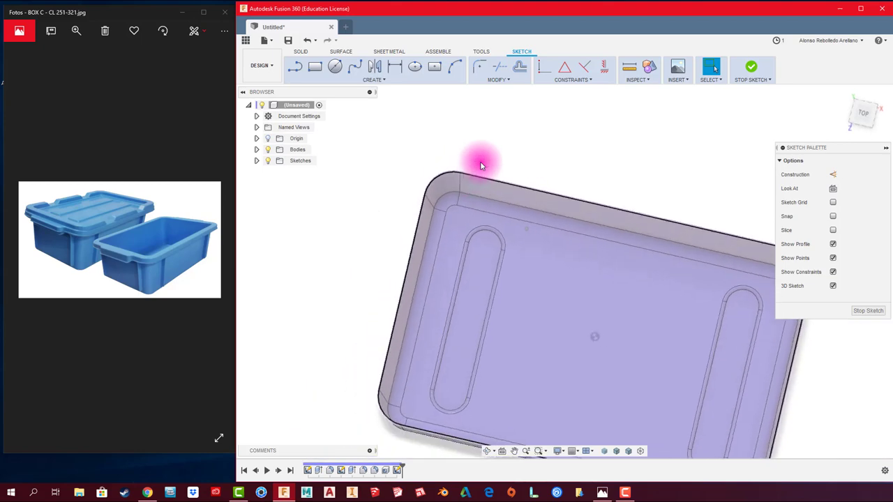
left_click(750, 67)
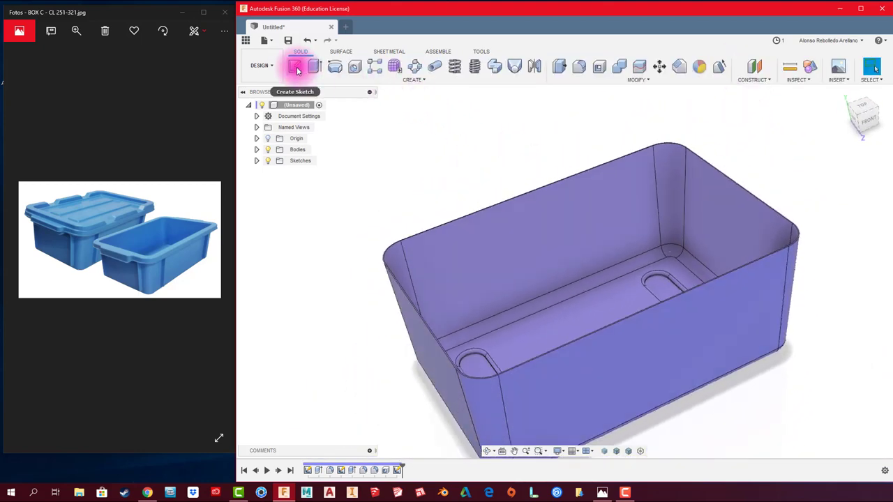
Step: Start a fresh sketch on the rim face, centre the box, and enlarge the reference photo
left_click(296, 69)
left_click(415, 205)
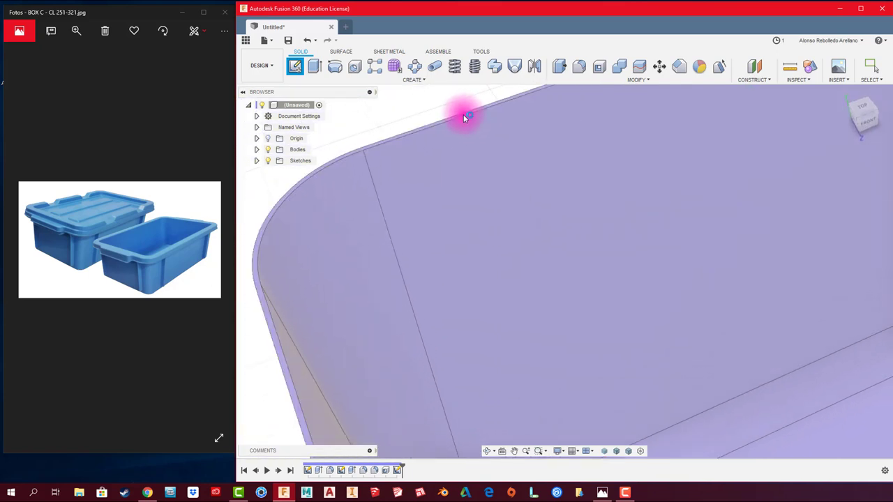
left_click(463, 114)
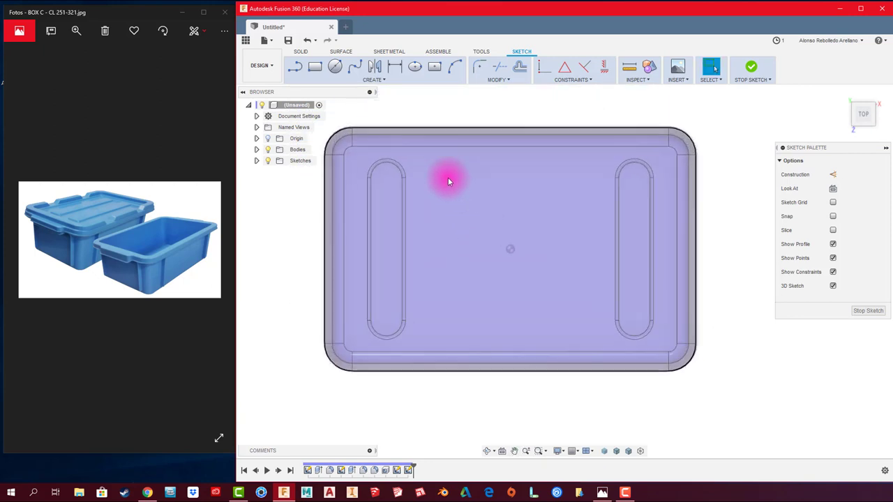
scroll(448, 180, "up", 1)
middle_click_drag(448, 180, 480, 190)
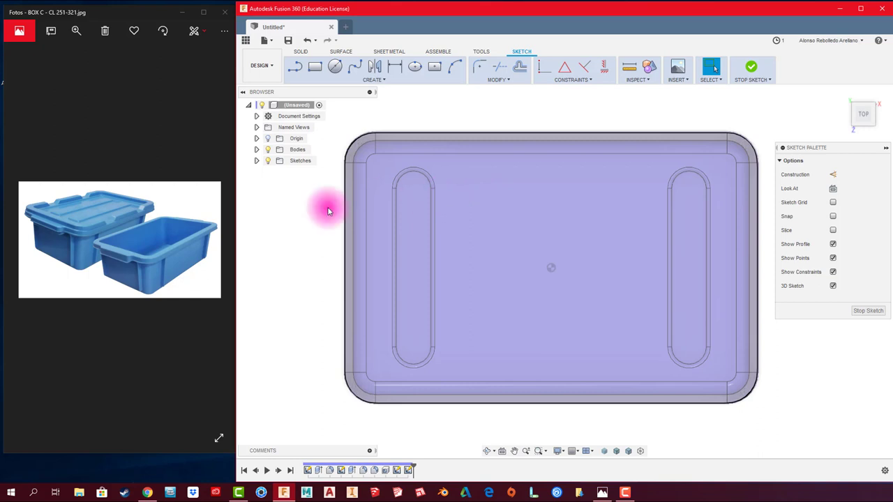
double_click(226, 439)
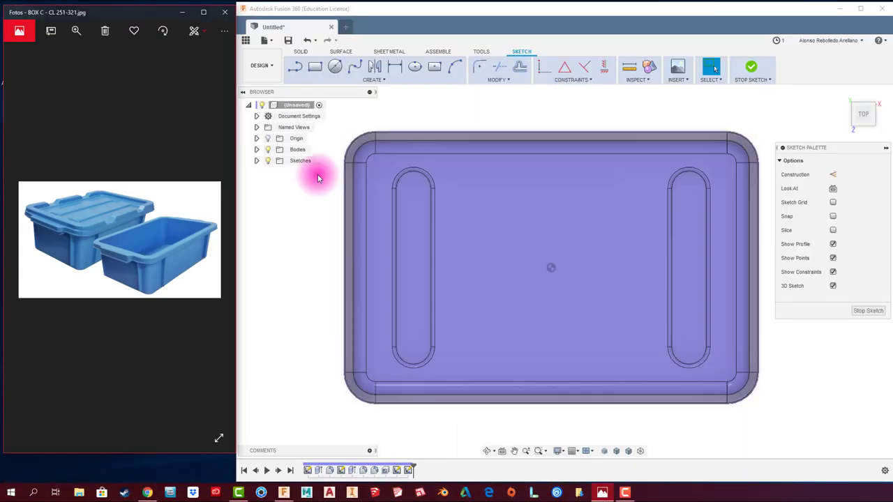
Step: Open the Offset tool and cancel it without offsetting anything
left_click(520, 66)
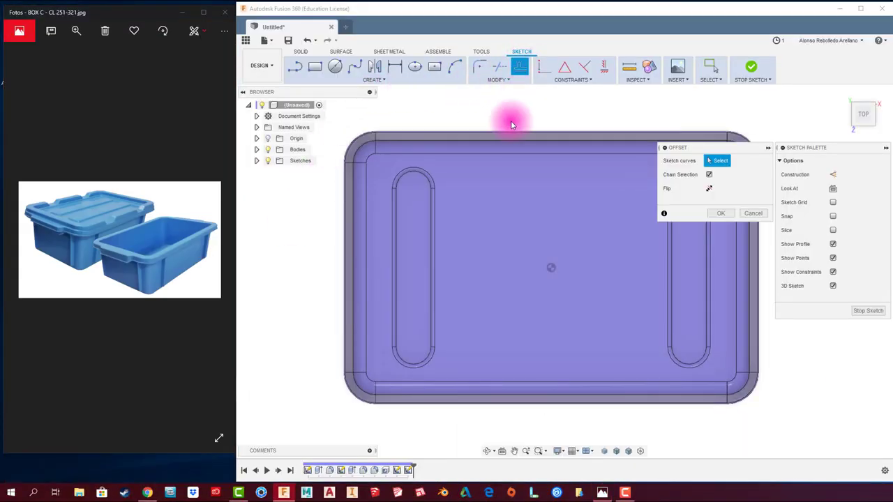
scroll(376, 134, "up", 3)
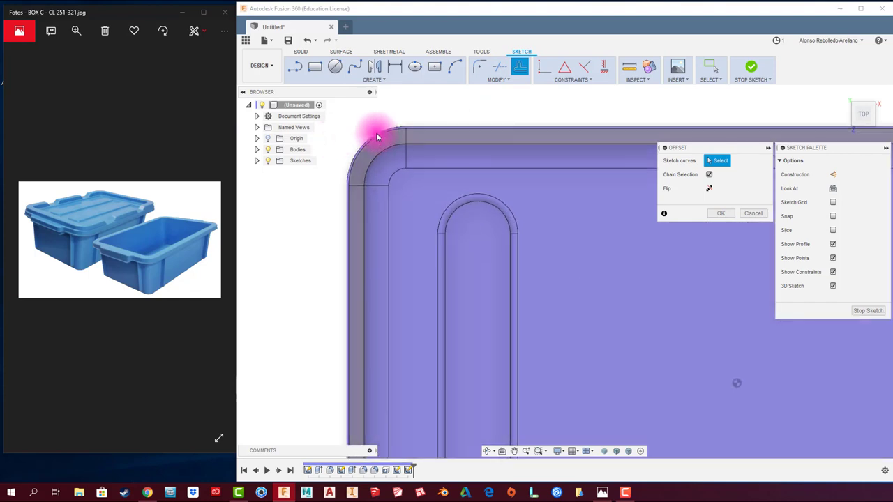
scroll(391, 161, "up", 3)
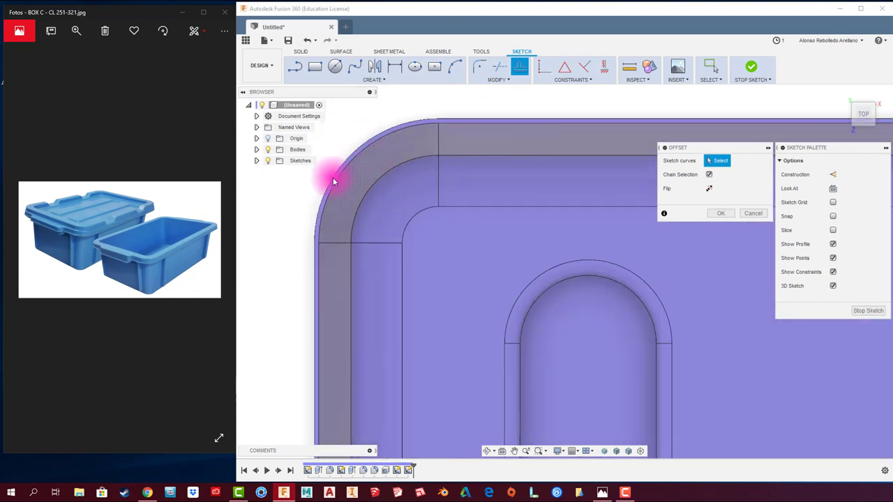
left_click(753, 214)
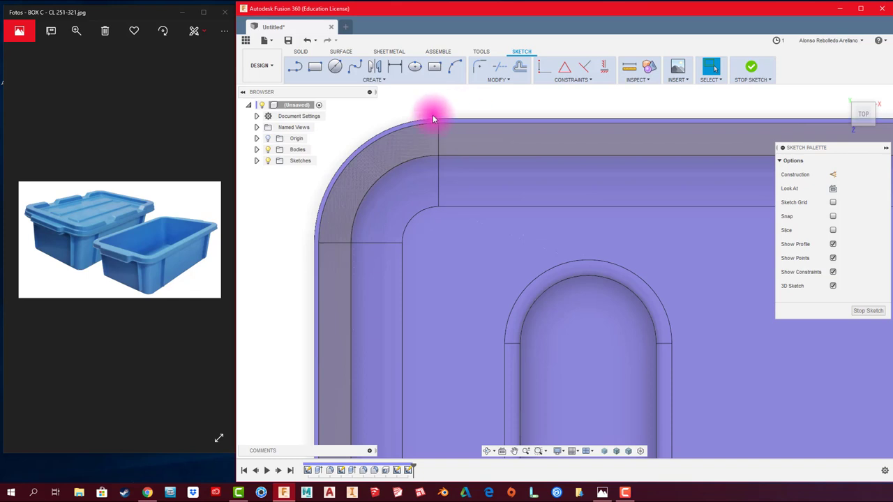
Step: Project the rim's outer top edges, including the rounded corners, into the sketch
left_click(382, 84)
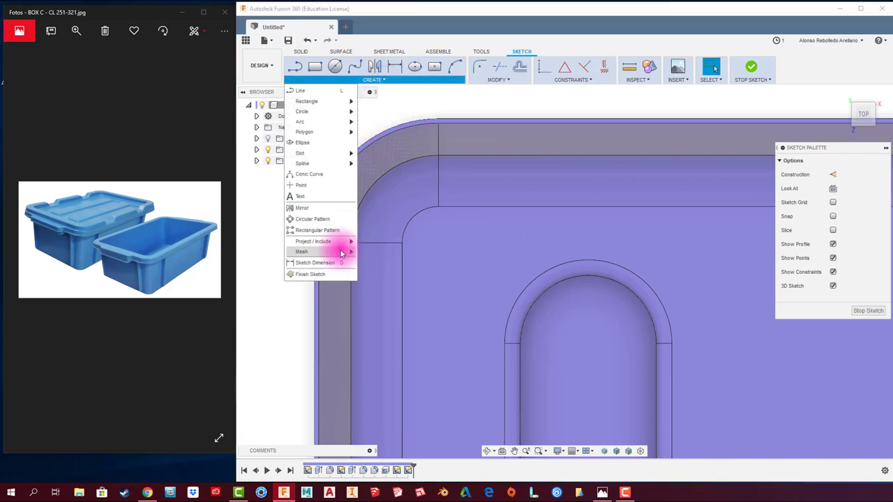
mouse_move(318, 241)
left_click(391, 245)
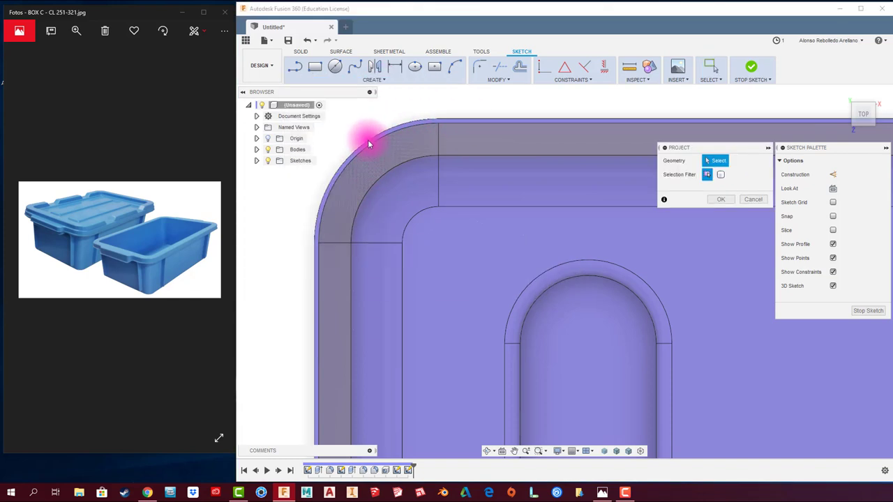
left_click(432, 118)
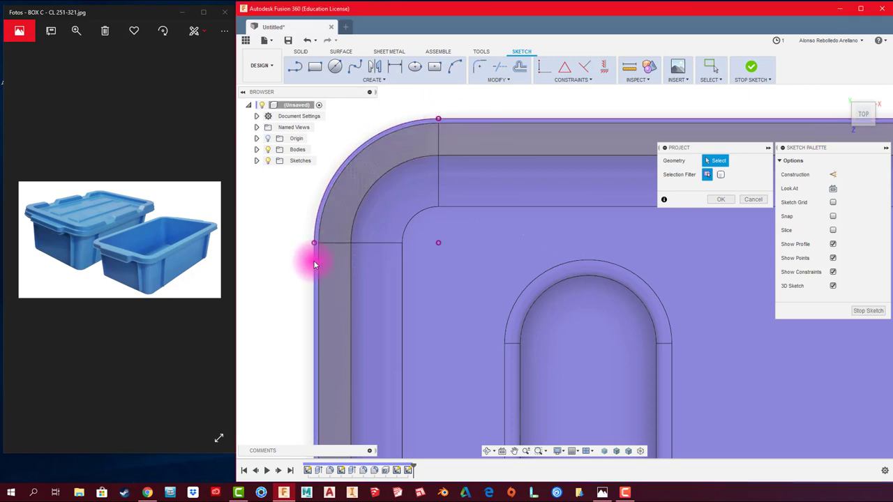
middle_click_drag(573, 213, 351, 236)
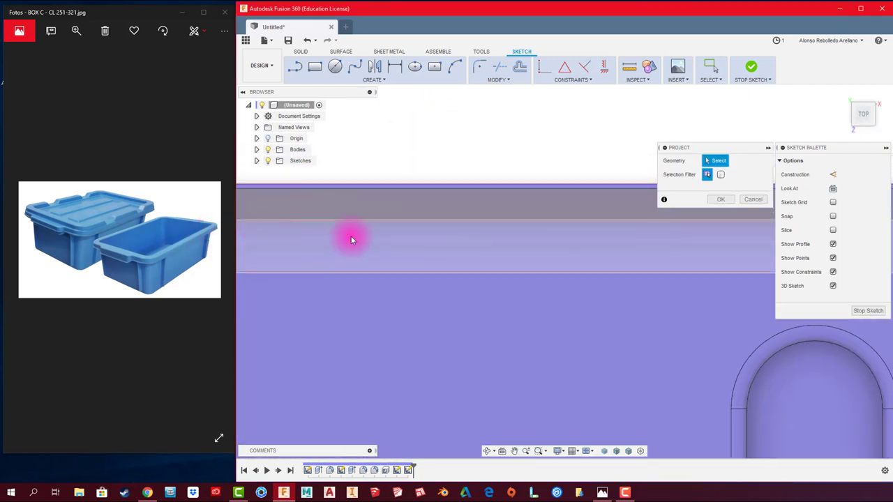
scroll(351, 236, "down", 3)
scroll(452, 235, "up", 3)
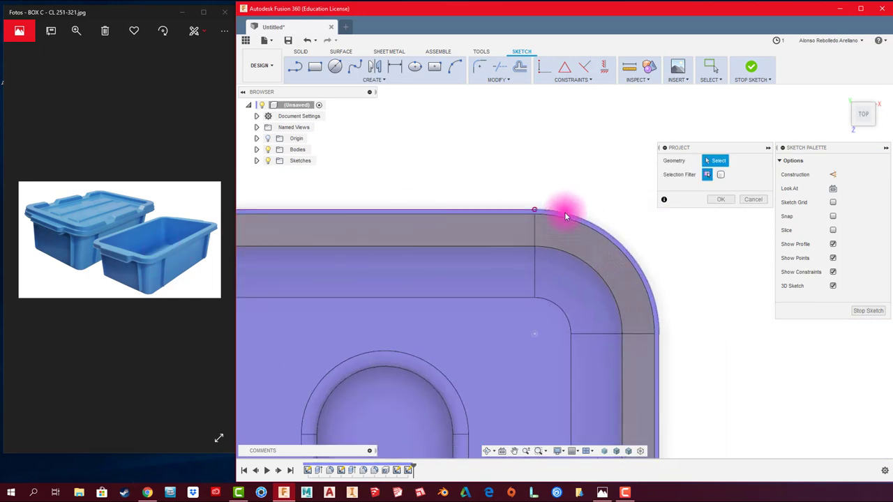
mouse_move(564, 212)
middle_mouse_down()
mouse_move(633, 255)
mouse_move(458, 246)
mouse_move(544, 196)
mouse_move(572, 213)
mouse_move(512, 169)
mouse_move(521, 188)
mouse_move(533, 160)
mouse_move(546, 233)
middle_mouse_up()
left_click(505, 278)
mouse_move(505, 279)
middle_mouse_down()
mouse_move(623, 269)
mouse_move(454, 377)
middle_mouse_up()
mouse_move(383, 386)
middle_mouse_down()
mouse_move(425, 319)
mouse_move(460, 335)
mouse_move(693, 339)
mouse_move(504, 340)
middle_mouse_up()
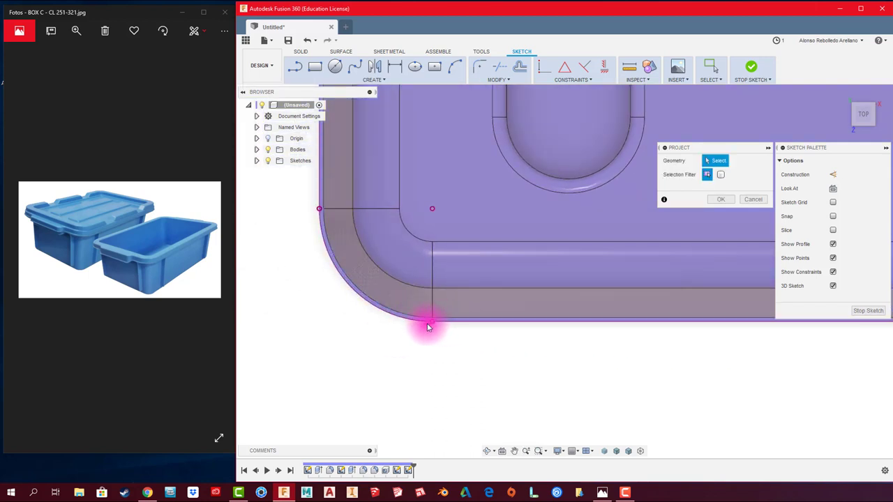
left_click(748, 199)
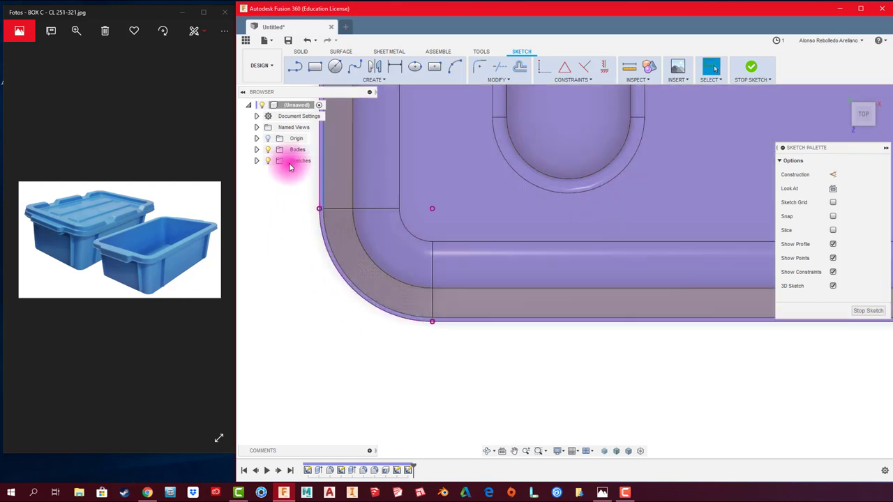
Step: Offset the projected rim outline 35 mm outward to form the flange profile
left_click(521, 65)
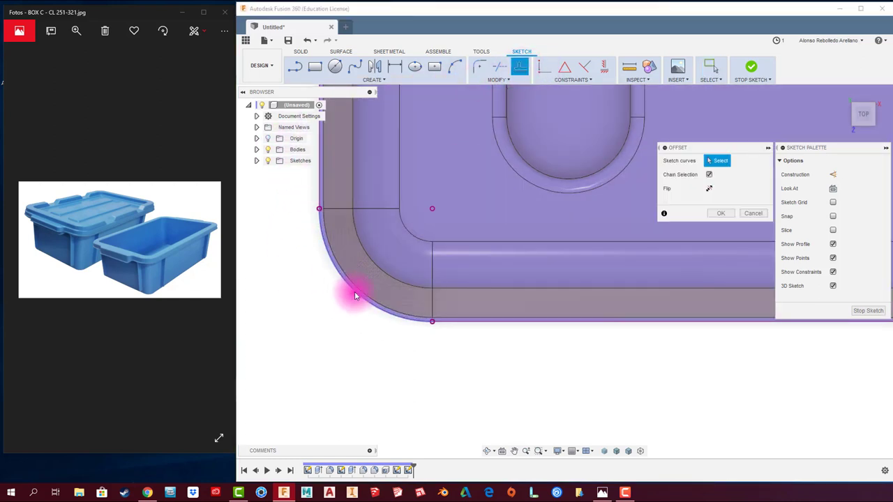
left_click(354, 295)
left_click_drag(343, 309, 325, 314)
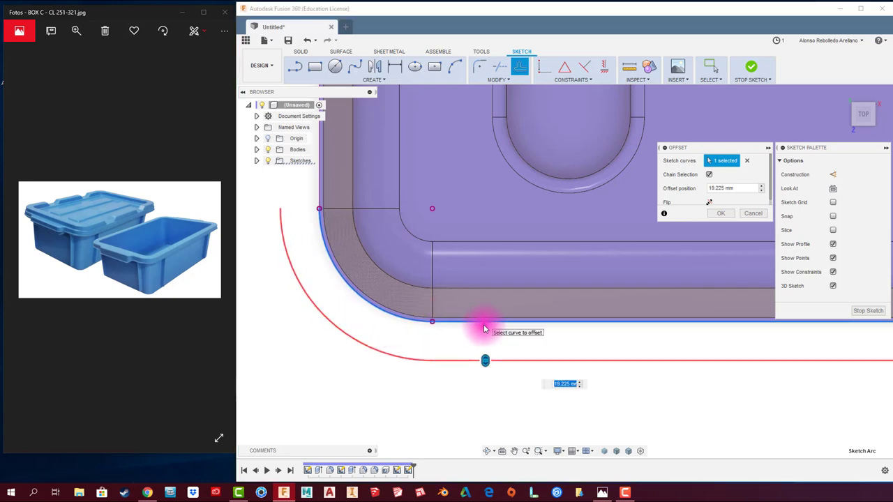
mouse_move(484, 330)
middle_mouse_down()
mouse_move(323, 309)
mouse_move(670, 319)
mouse_move(324, 332)
middle_mouse_up()
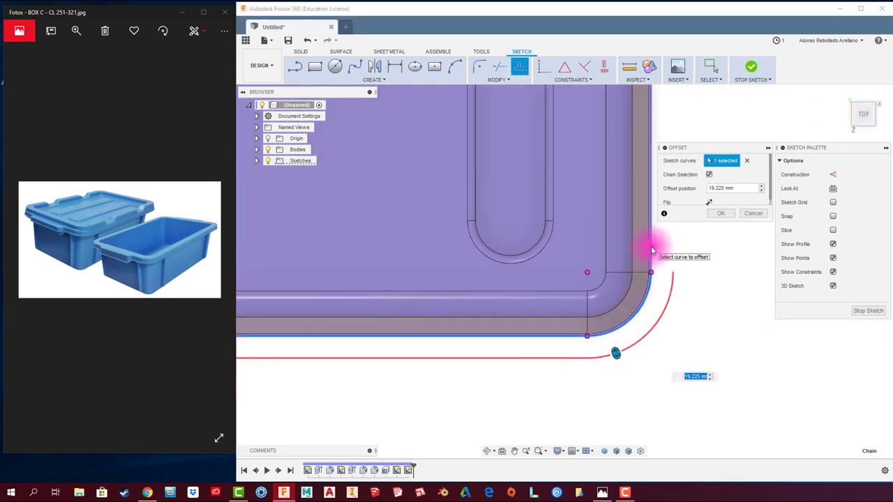
mouse_move(652, 250)
middle_mouse_down()
mouse_move(530, 365)
mouse_move(516, 398)
mouse_move(606, 206)
middle_mouse_up()
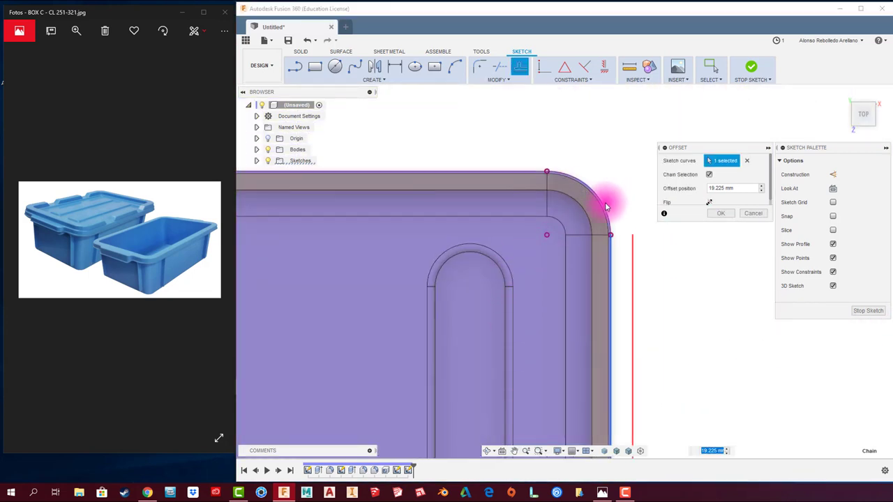
mouse_move(495, 199)
middle_mouse_down()
mouse_move(462, 277)
mouse_move(477, 275)
middle_mouse_up()
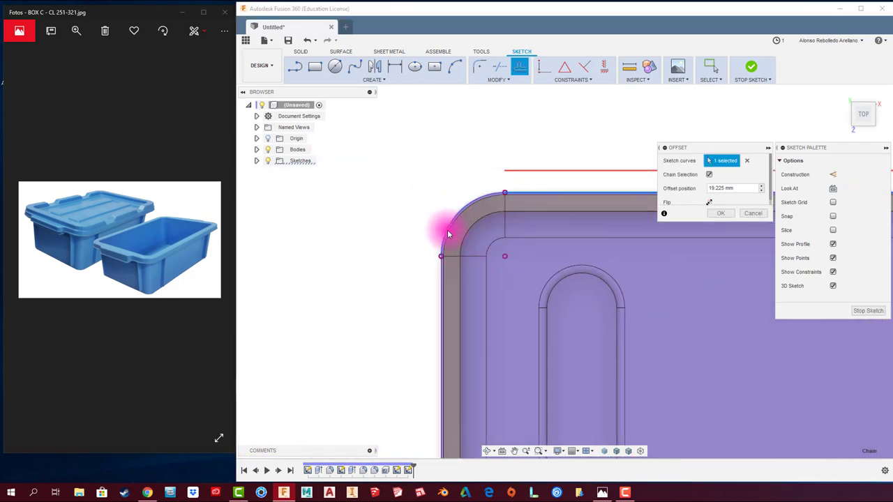
scroll(421, 281, "down", 2)
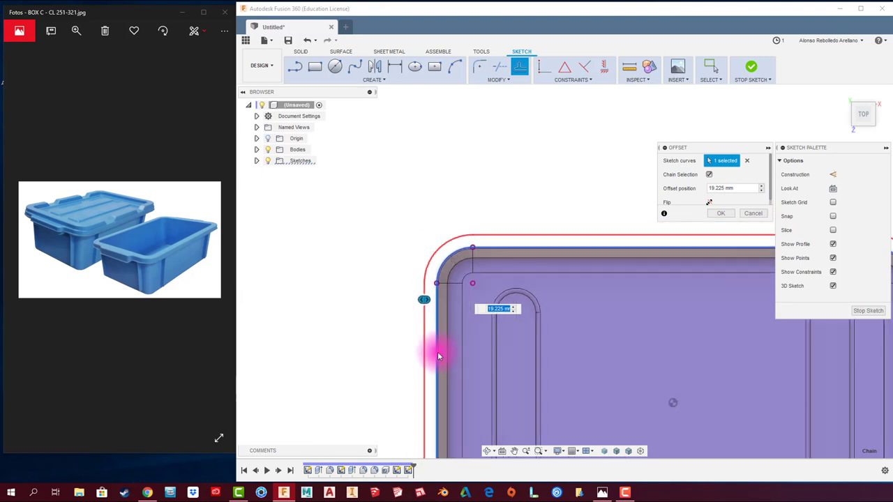
scroll(440, 353, "down", 4)
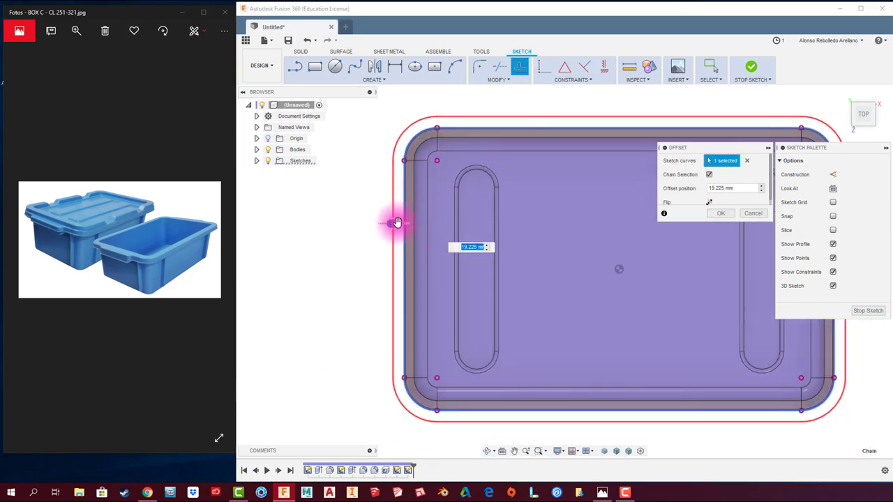
left_click_drag(396, 222, 390, 226)
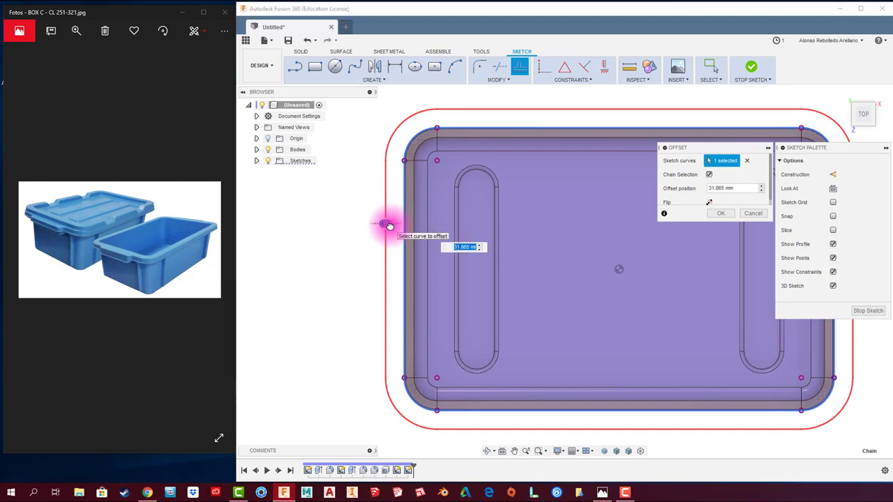
key("Tab")
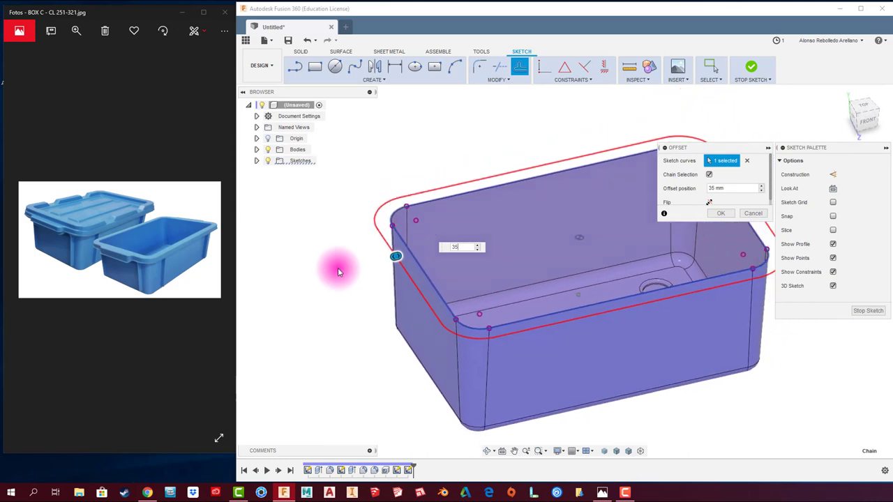
left_click(722, 214)
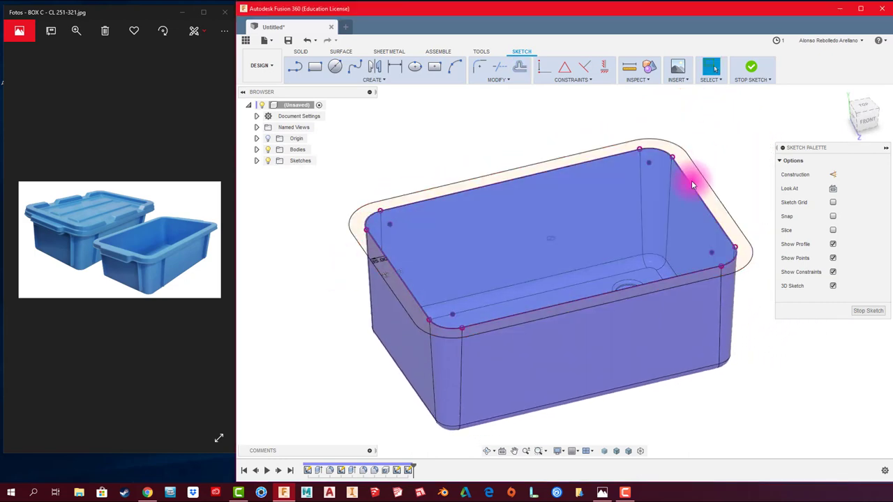
Step: Select the ring between the two outlines, check it from below, finish the sketch, and start Extrude
left_click(410, 197)
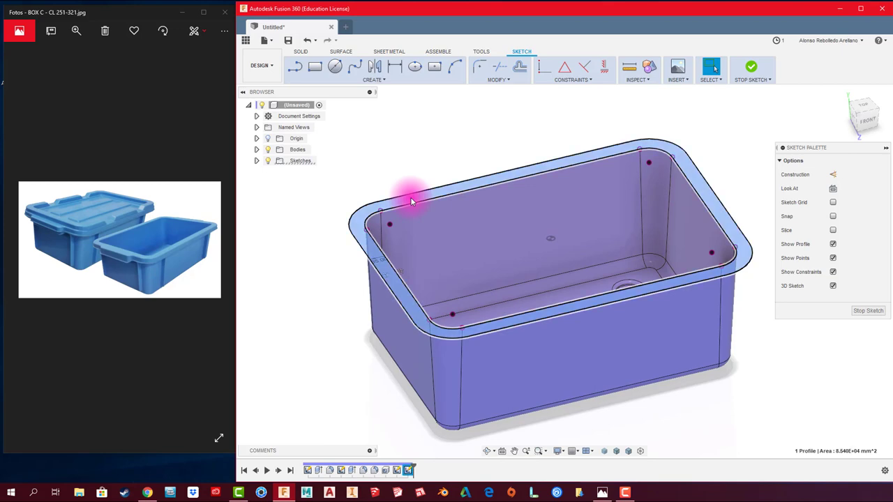
middle_click_drag(411, 202, 508, 134, "shift")
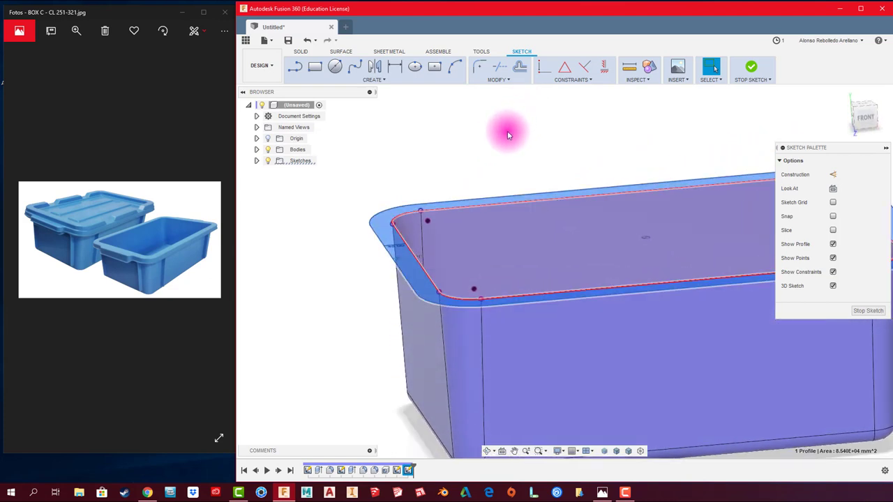
middle_click_drag(362, 162, 361, 162, "shift")
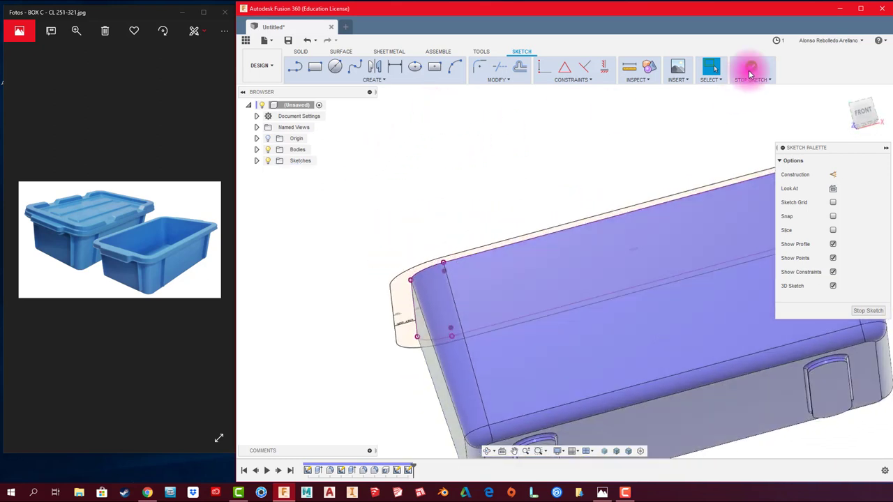
left_click(750, 67)
left_click(315, 66)
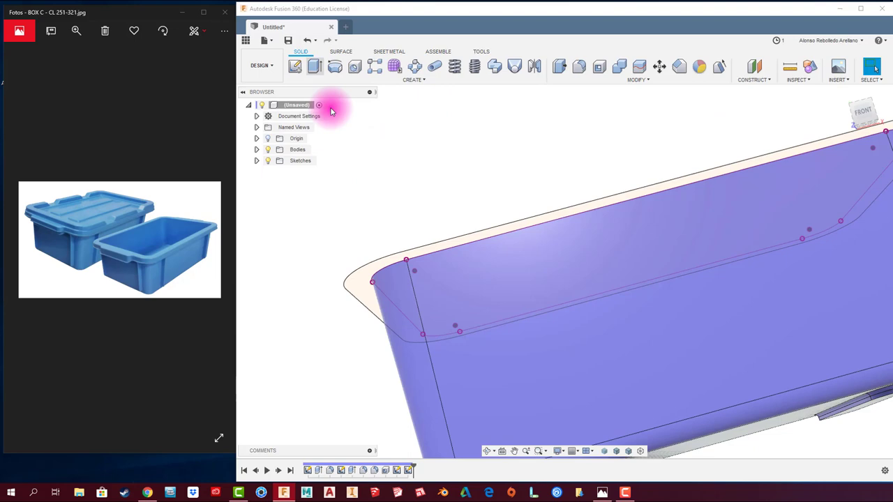
Step: Extrude the rim ring 50 mm downward as a new body
left_click(362, 283)
mouse_move(393, 326)
middle_mouse_down("shift")
mouse_move(676, 234)
mouse_move(624, 233)
mouse_move(625, 290)
middle_mouse_up("shift")
left_click_drag(659, 265, 674, 301)
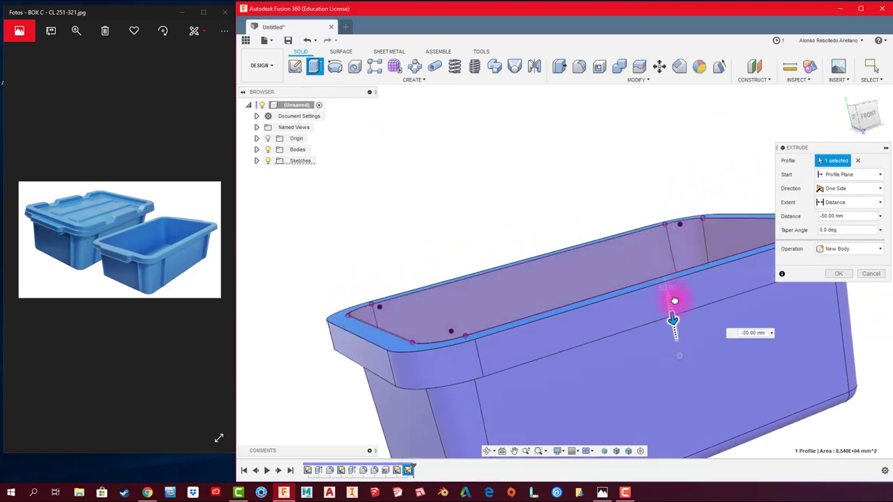
mouse_move(674, 295)
middle_mouse_down("shift")
mouse_move(256, 265)
mouse_move(556, 265)
mouse_move(753, 293)
mouse_move(588, 230)
mouse_move(261, 295)
mouse_move(175, 265)
mouse_move(384, 260)
mouse_move(386, 246)
mouse_move(385, 277)
mouse_move(692, 301)
mouse_move(651, 278)
middle_mouse_up("shift")
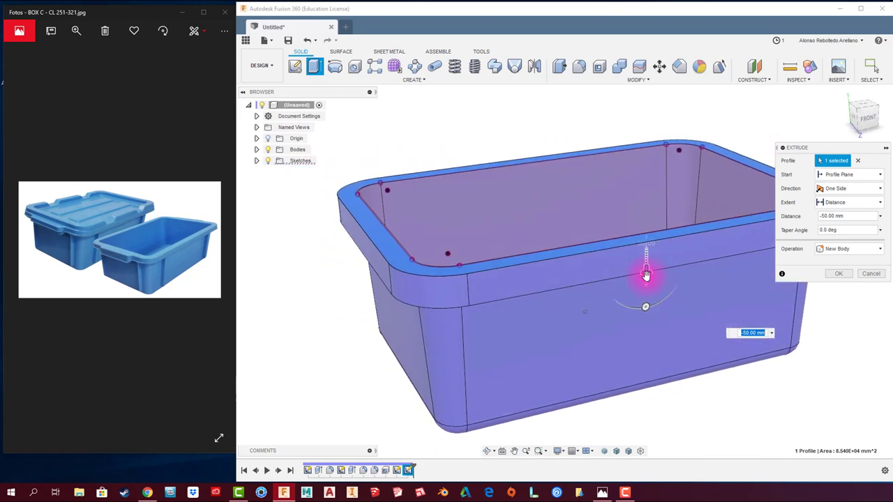
left_click(839, 274)
Step: Start a new sketch on the box's base face
middle_click_drag(384, 342, 389, 339, "shift")
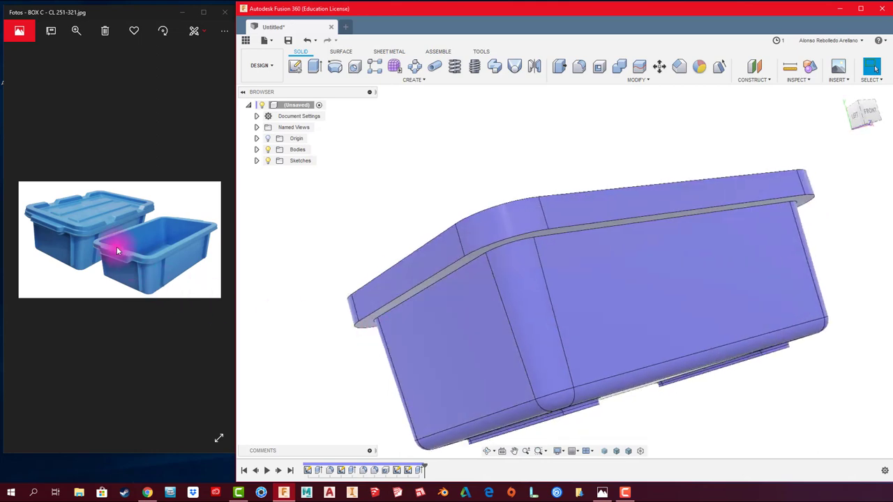
mouse_move(418, 293)
middle_mouse_down("shift")
mouse_move(435, 287)
mouse_move(409, 387)
mouse_move(386, 285)
middle_mouse_up("shift")
left_click(295, 66)
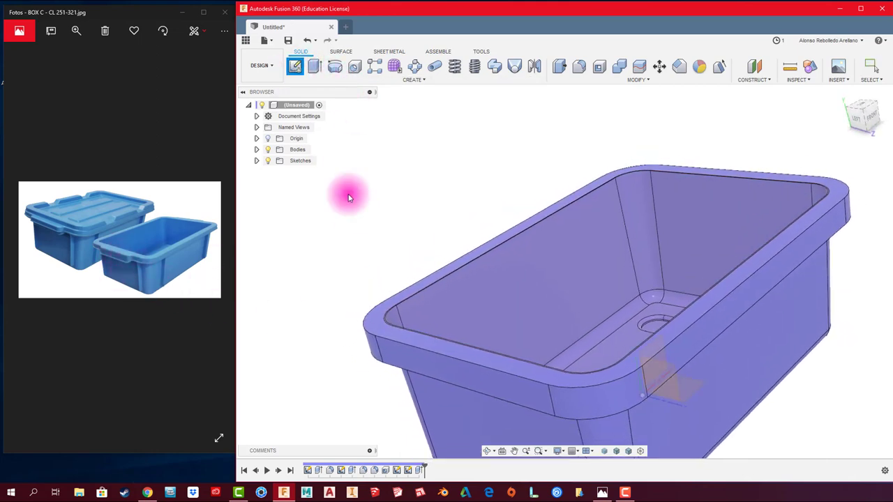
left_click(507, 368)
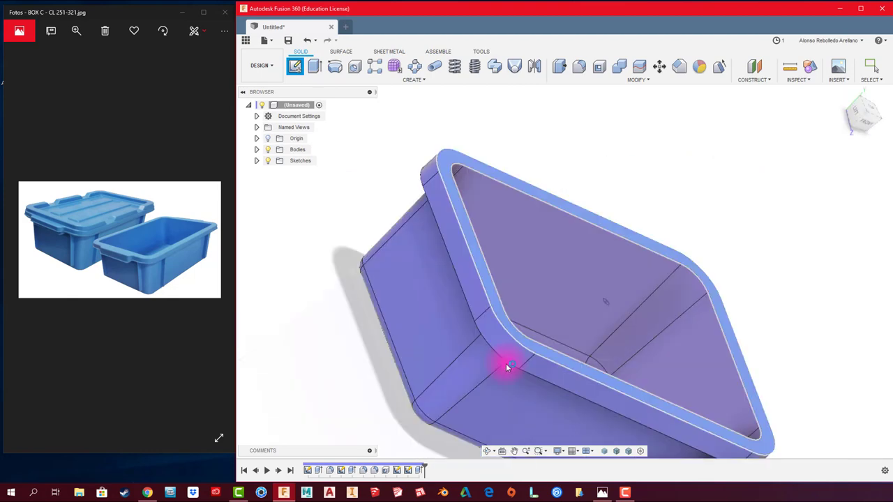
Step: Draw a 568.556 mm horizontal construction line from the base centre out past the left side
middle_click_drag(371, 278, 316, 242)
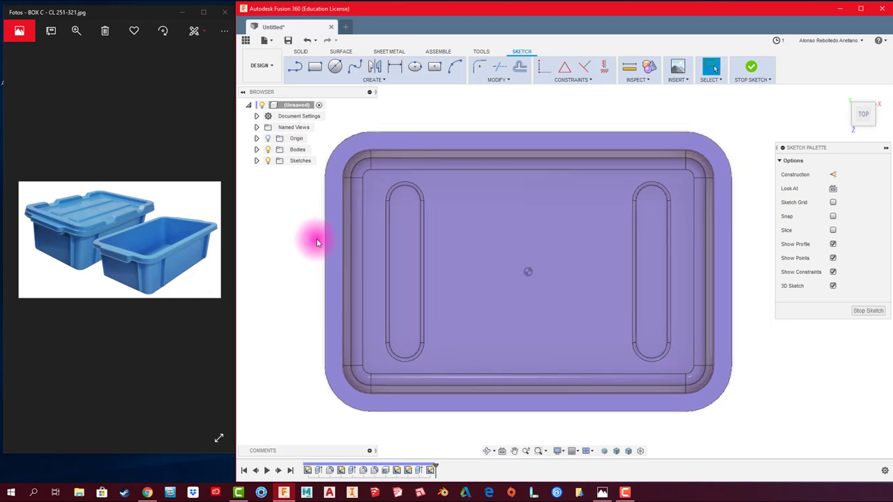
left_click(294, 67)
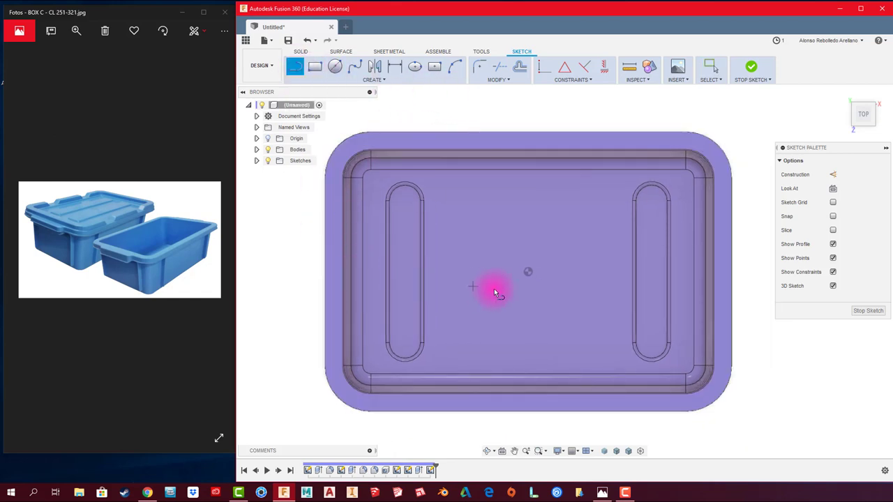
left_click(529, 271)
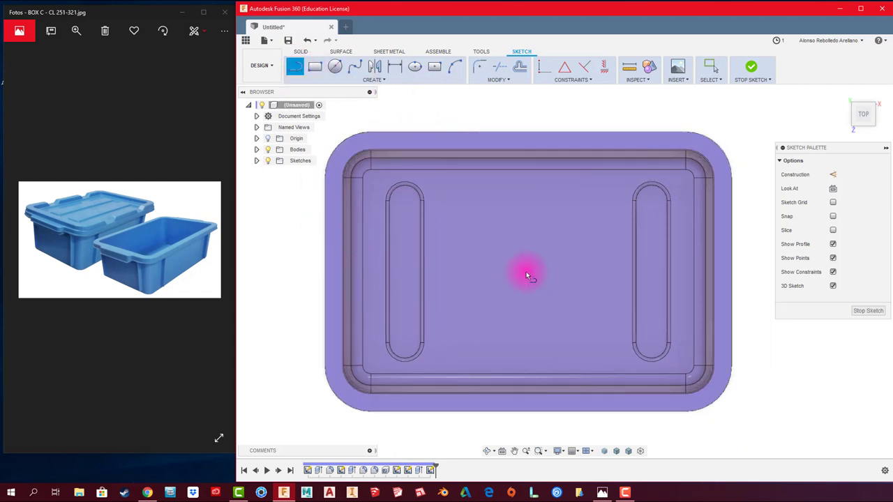
left_click(263, 272)
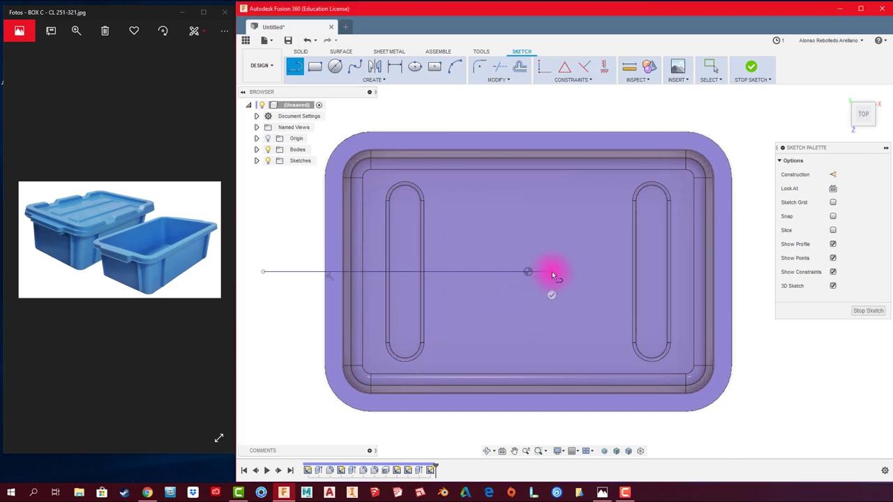
right_click(552, 275)
left_click(578, 272)
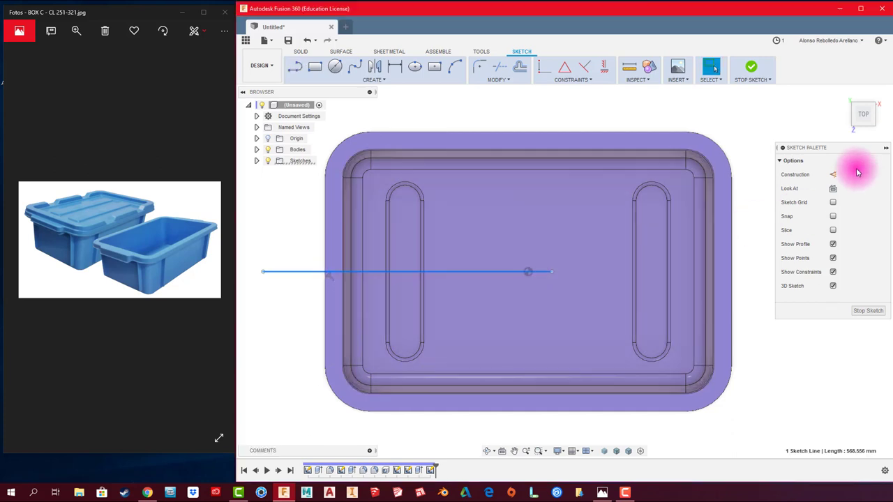
left_click(832, 174)
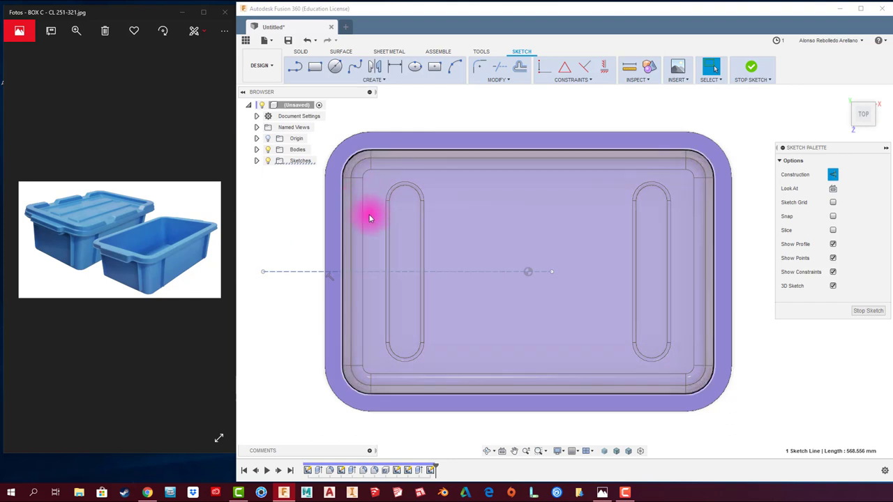
left_click(434, 66)
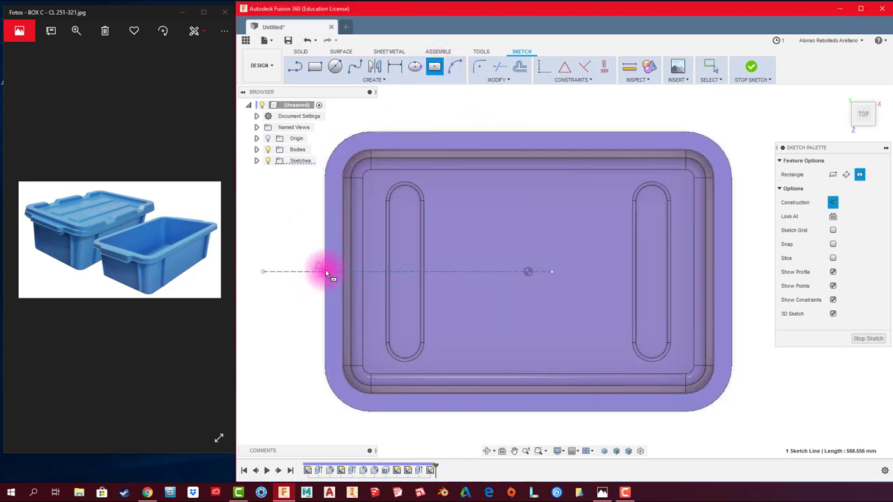
Step: Draw a centre rectangle at the construction line's outer end and begin dimensioning its long side
left_click(325, 270)
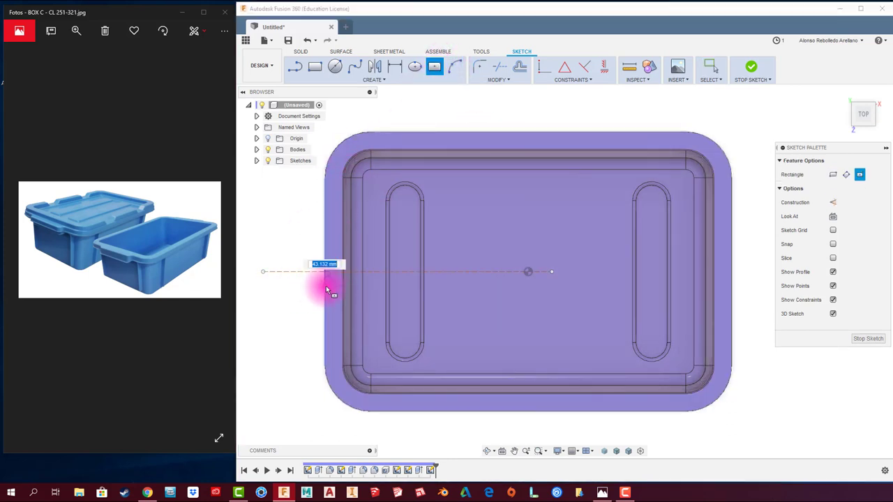
left_click(310, 335)
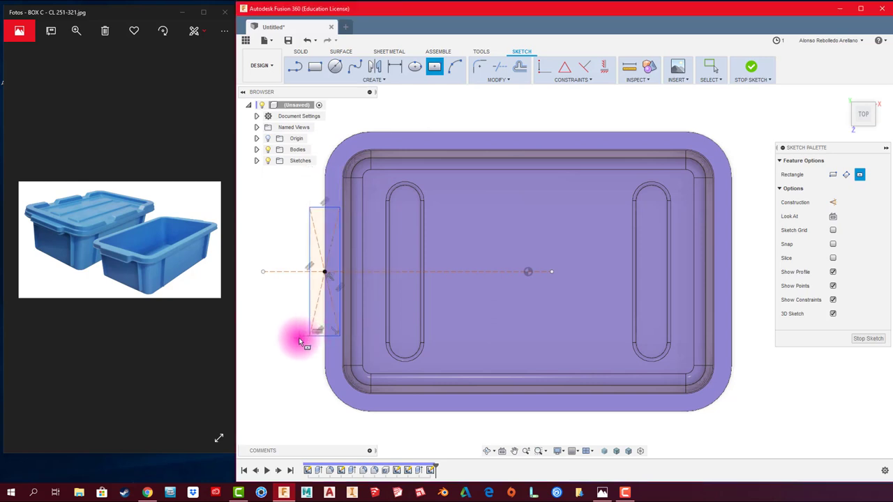
key("d")
left_click(310, 317)
left_click(293, 309)
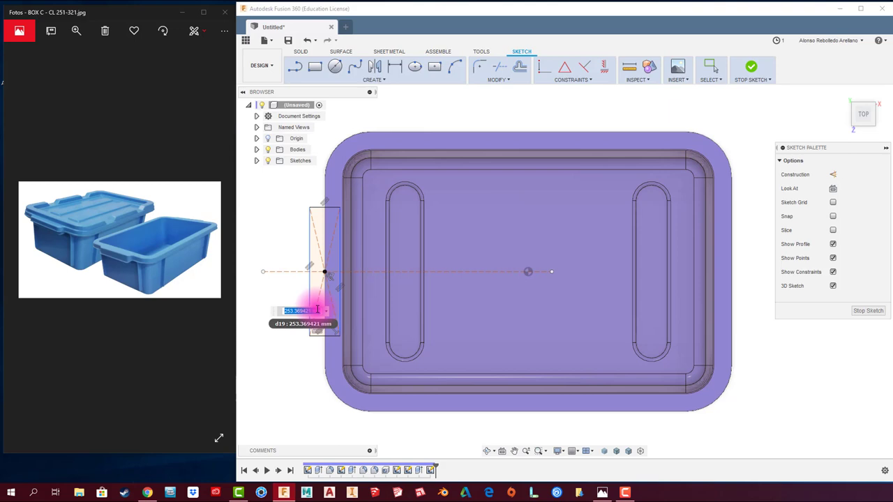
key("Return")
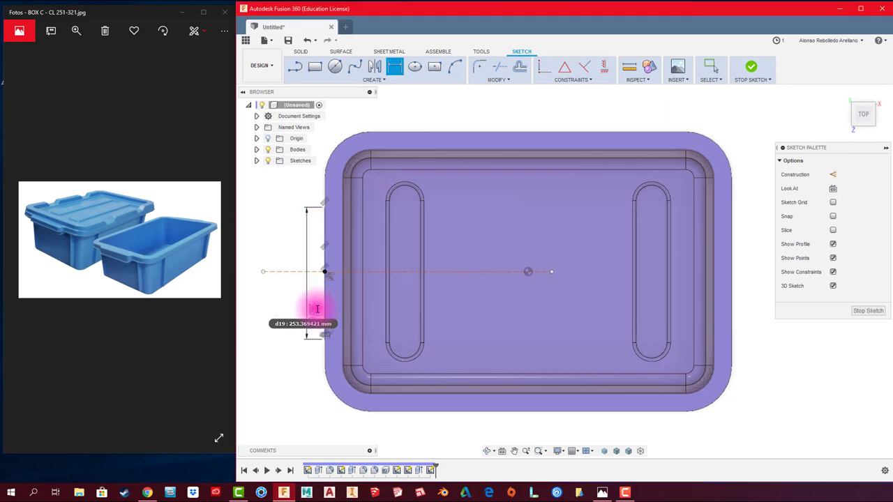
Step: Place and commit the d19 dimension of 253.369 mm on the rectangle's long edge
mouse_move(344, 386)
middle_mouse_down("shift")
mouse_move(307, 382)
mouse_move(410, 332)
middle_mouse_up("shift")
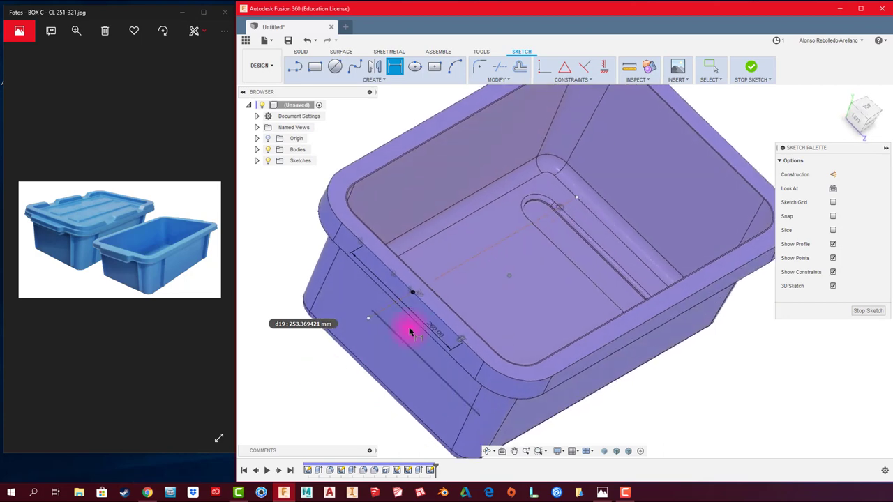
key("Escape")
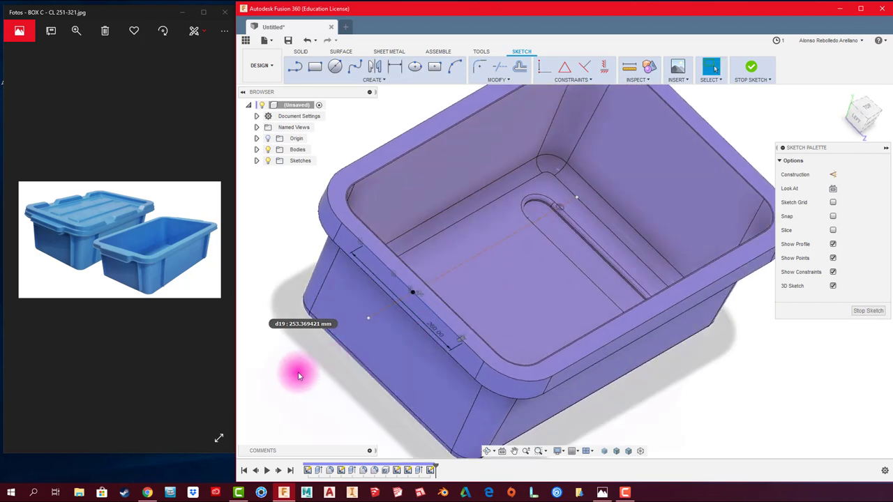
mouse_move(370, 372)
middle_mouse_down("shift")
mouse_move(411, 360)
mouse_move(370, 378)
mouse_move(389, 353)
mouse_move(370, 351)
middle_mouse_up("shift")
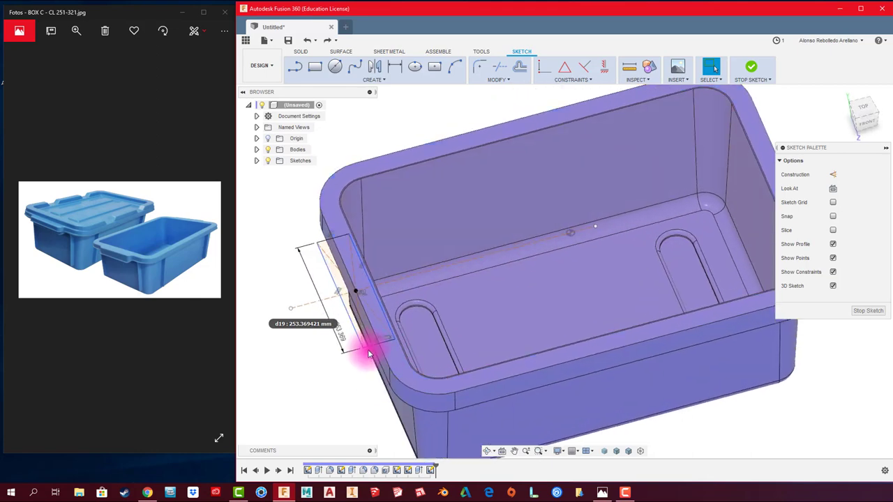
left_click(341, 340)
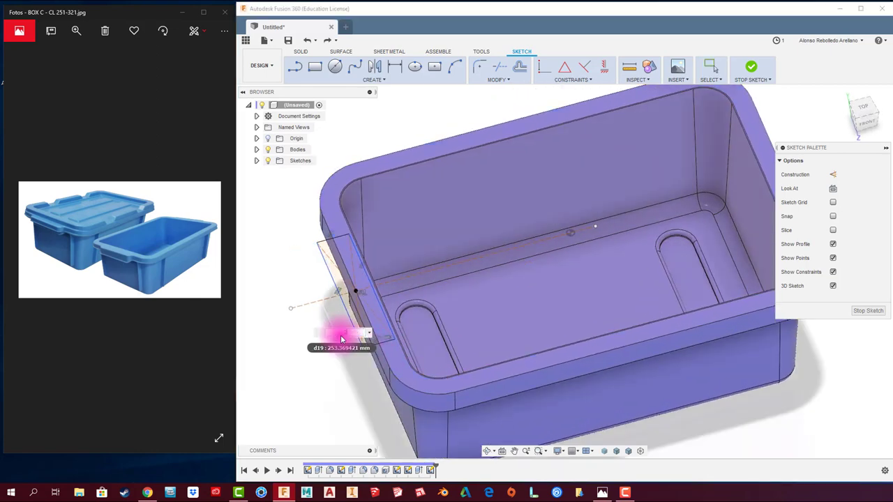
key("Return")
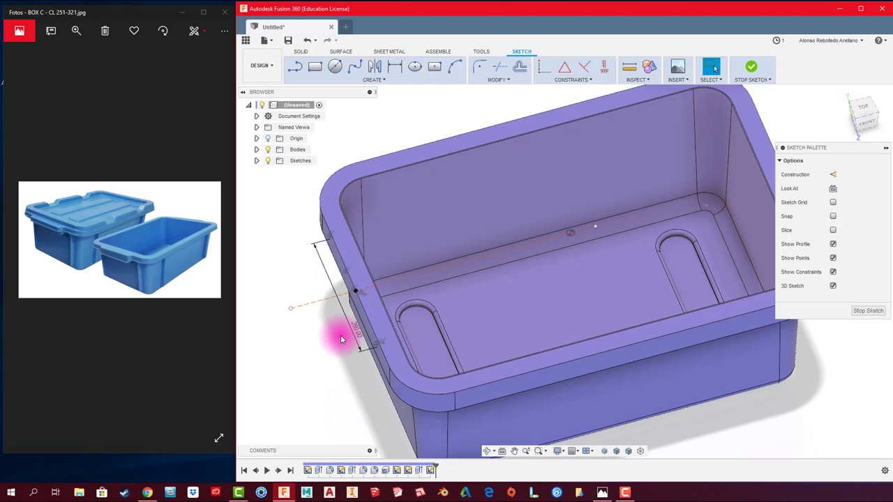
mouse_move(325, 365)
middle_mouse_down("shift")
mouse_move(425, 380)
mouse_move(412, 363)
mouse_move(414, 381)
mouse_move(426, 285)
mouse_move(349, 279)
mouse_move(375, 233)
middle_mouse_up("shift")
Step: Trim three unwanted line segments from the end-wall rectangle sketch
scroll(329, 361, "up", 3)
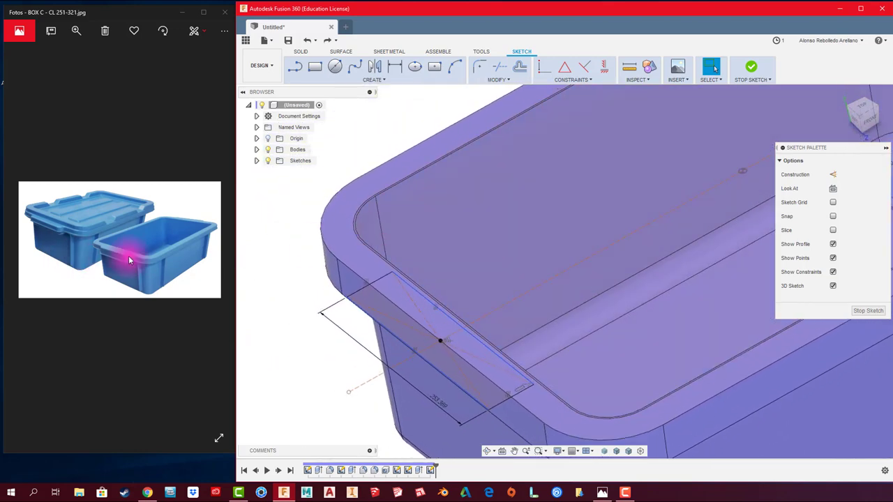
mouse_move(413, 286)
middle_mouse_down("shift")
mouse_move(385, 281)
mouse_move(390, 289)
middle_mouse_up("shift")
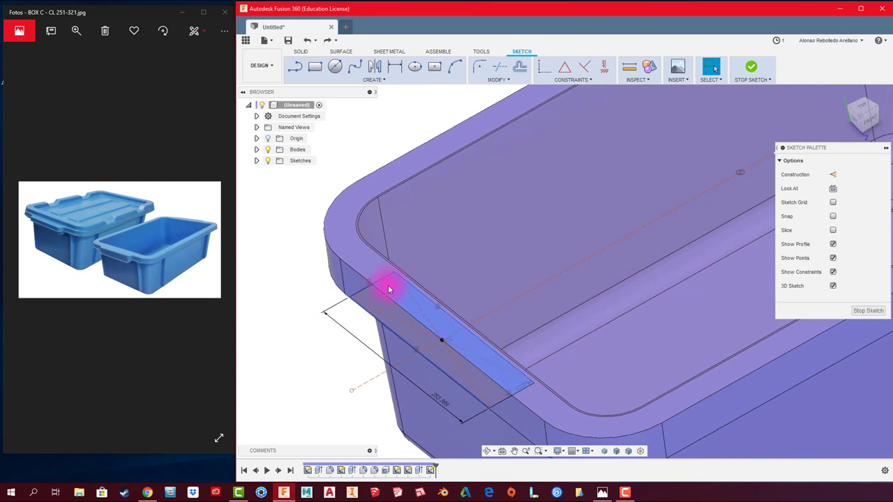
key("t")
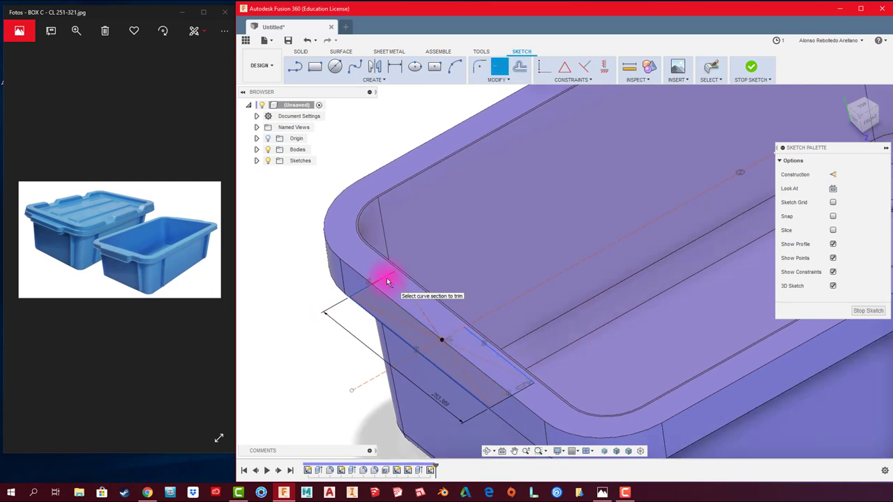
left_click(389, 279)
left_click(487, 349)
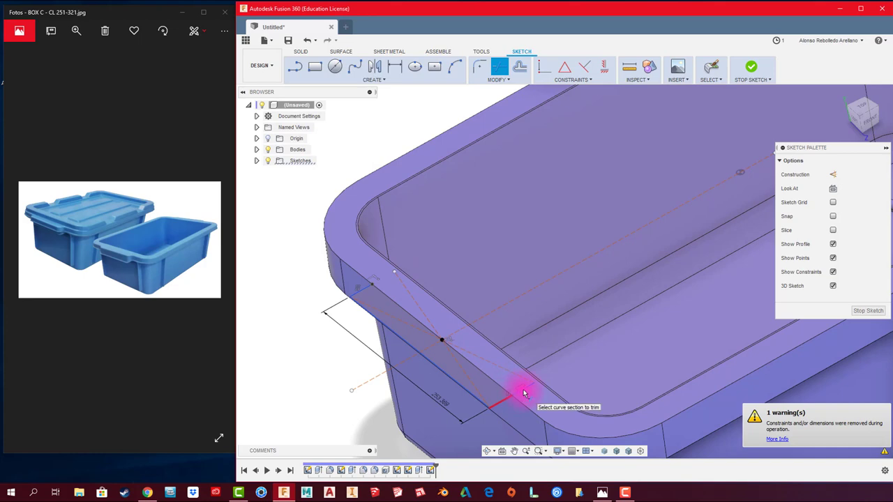
left_click(525, 394)
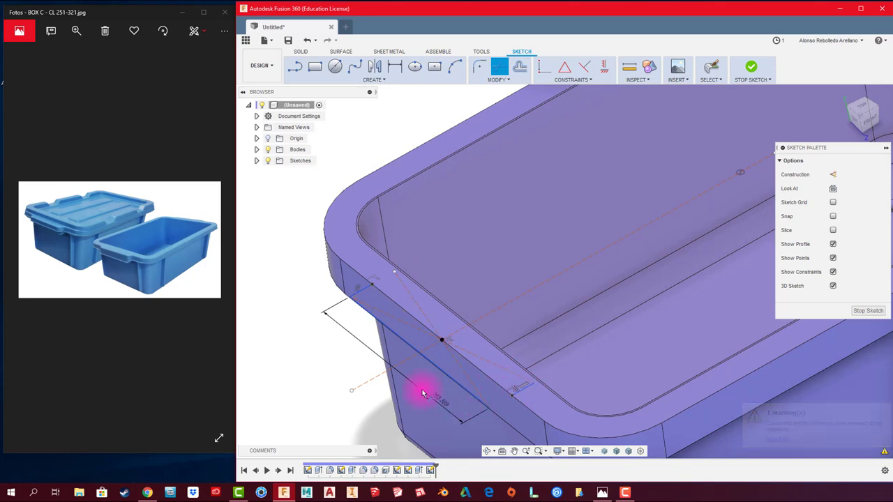
mouse_move(422, 394)
middle_mouse_down("shift")
mouse_move(379, 374)
mouse_move(441, 386)
middle_mouse_up("shift")
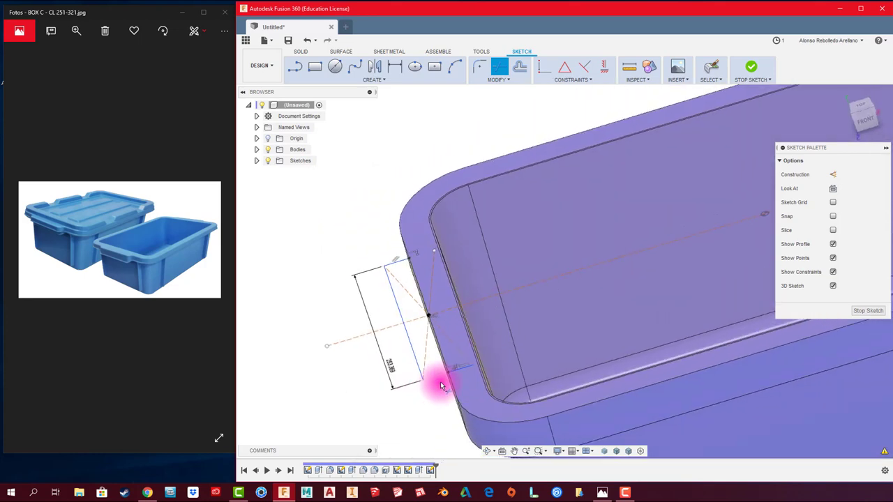
key("Escape")
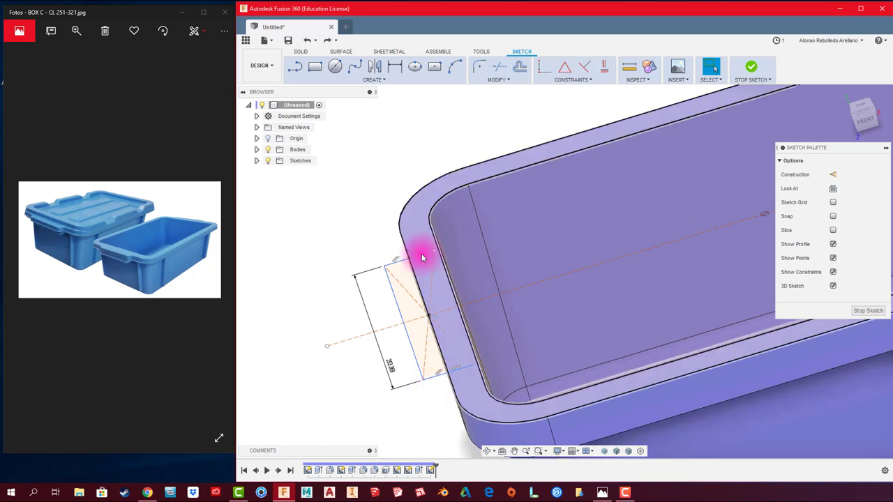
Step: Trim the last unwanted segment and finish the sketch
key("t")
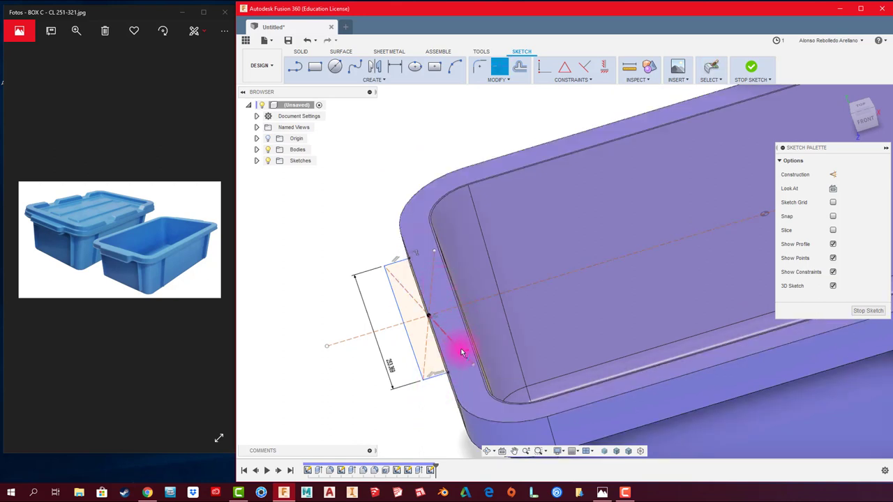
left_click(461, 353)
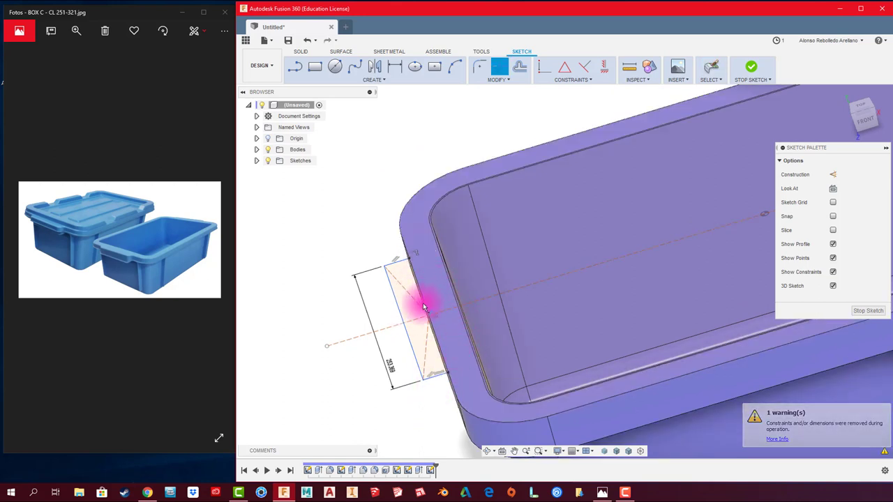
mouse_move(423, 307)
middle_mouse_down("shift")
mouse_move(400, 223)
mouse_move(405, 136)
mouse_move(435, 126)
middle_mouse_up("shift")
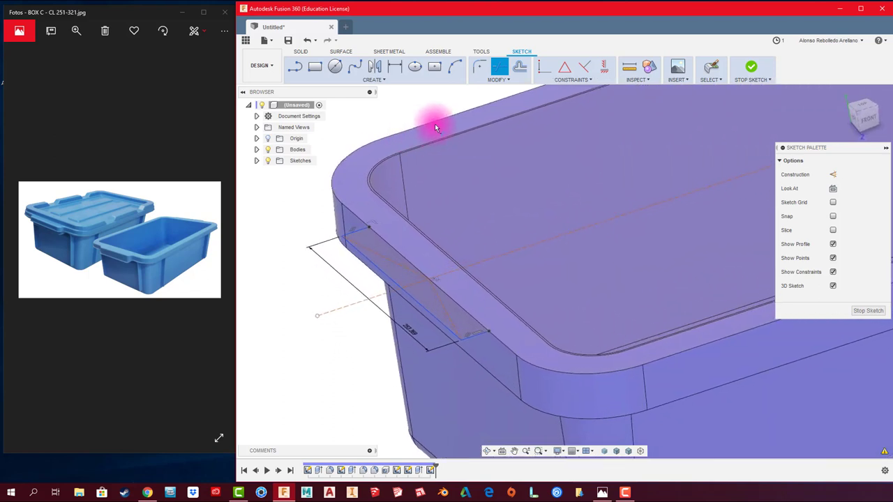
left_click(750, 68)
Step: Extrude the trimmed end-wall profile -50 mm with Join, forming the rim notch block
left_click(315, 67)
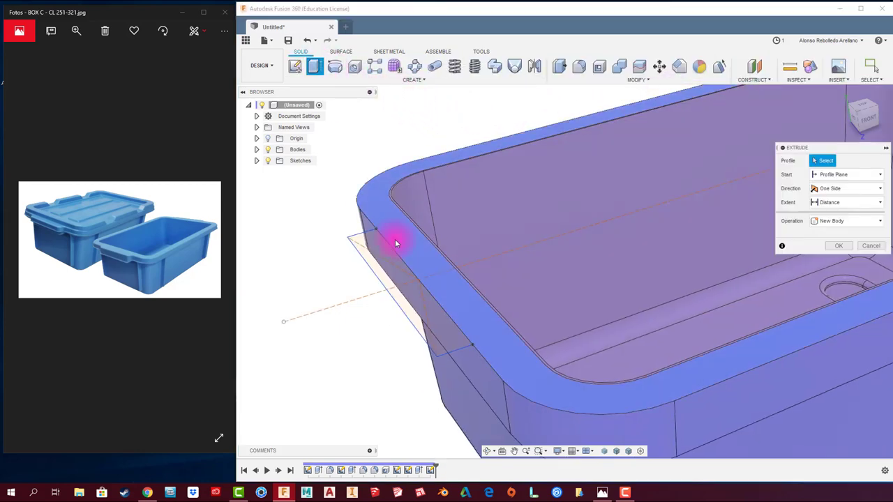
left_click(397, 241)
scroll(400, 285, "up", 5)
mouse_move(411, 326)
middle_mouse_down("shift")
mouse_move(428, 365)
mouse_move(454, 379)
mouse_move(502, 361)
middle_mouse_up("shift")
left_click_drag(503, 360, 550, 361)
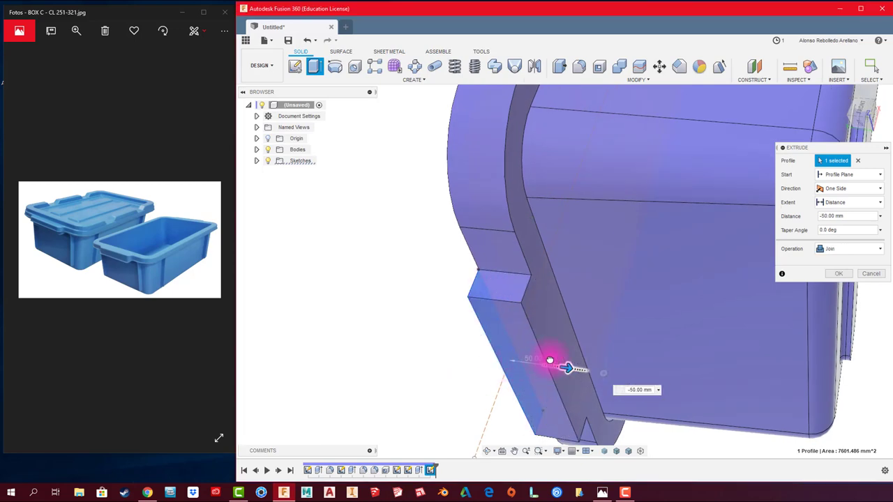
middle_click_drag(454, 353, 293, 335, "shift")
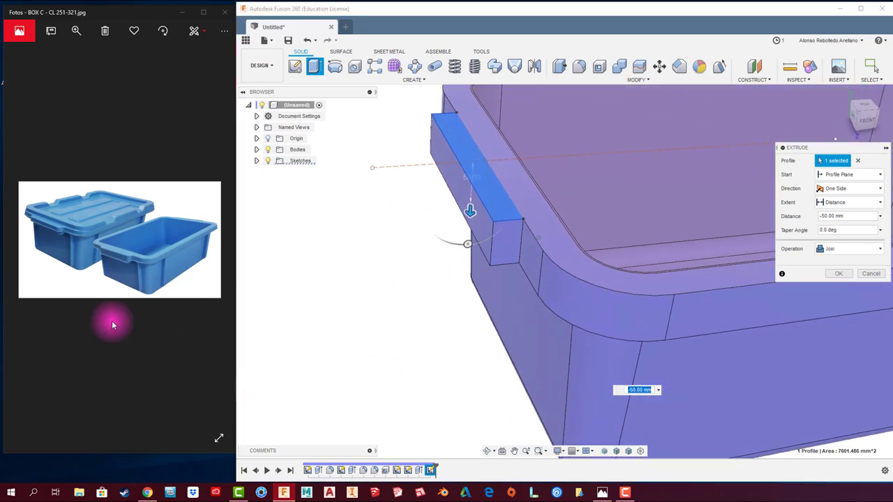
middle_click_drag(335, 293, 758, 302, "shift")
left_click(832, 277)
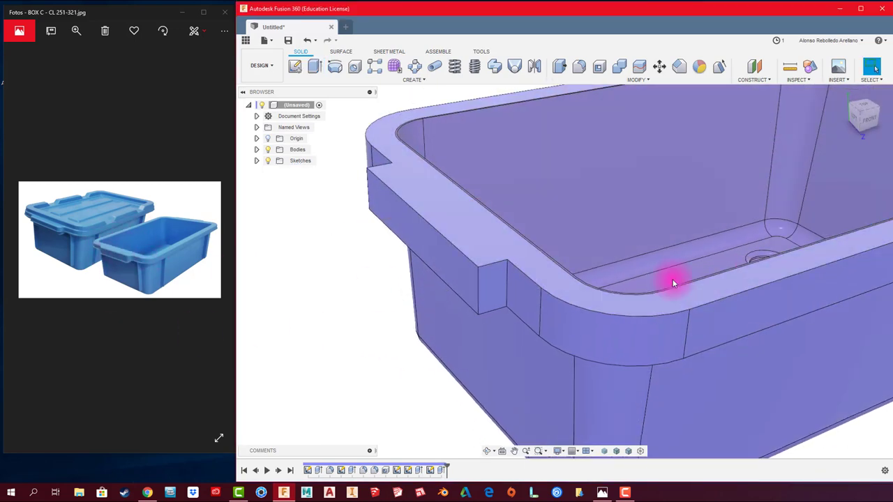
mouse_move(673, 279)
middle_mouse_down("shift")
mouse_move(364, 253)
mouse_move(129, 263)
middle_mouse_up("shift")
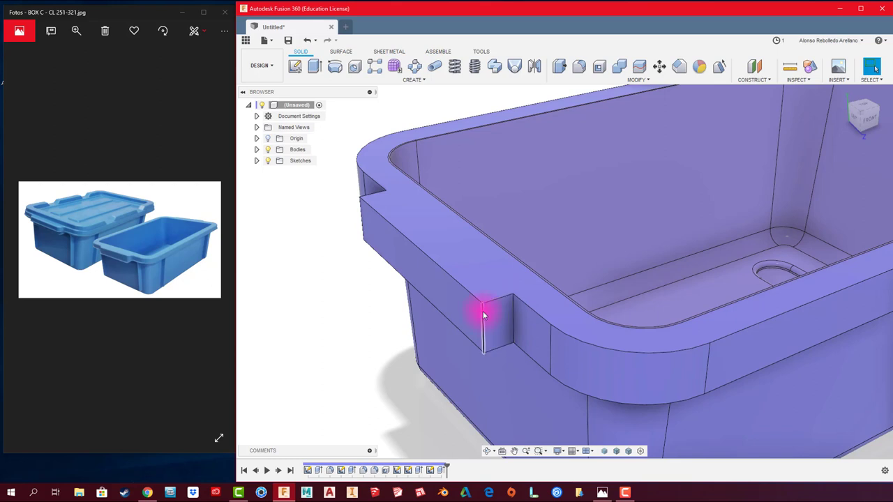
Step: Fillet the four vertical notch edges with a 15 mm radius
left_click(586, 69)
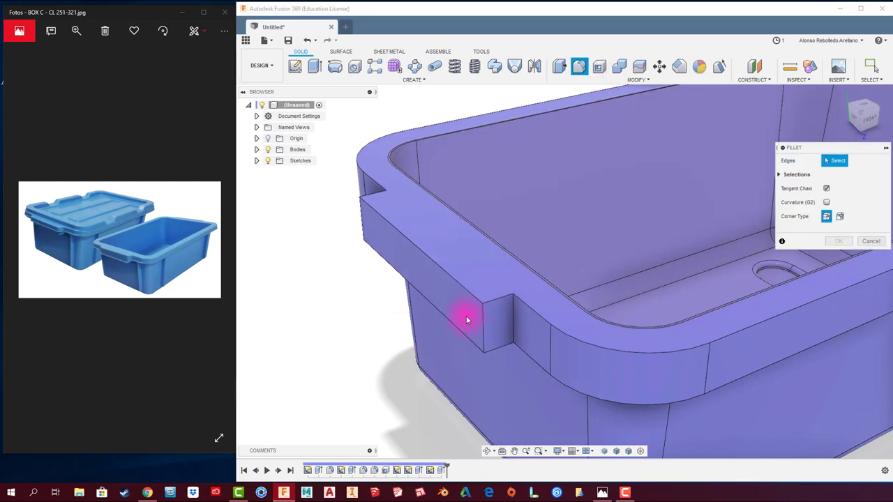
left_click(483, 313)
left_click(360, 209)
left_click(389, 197)
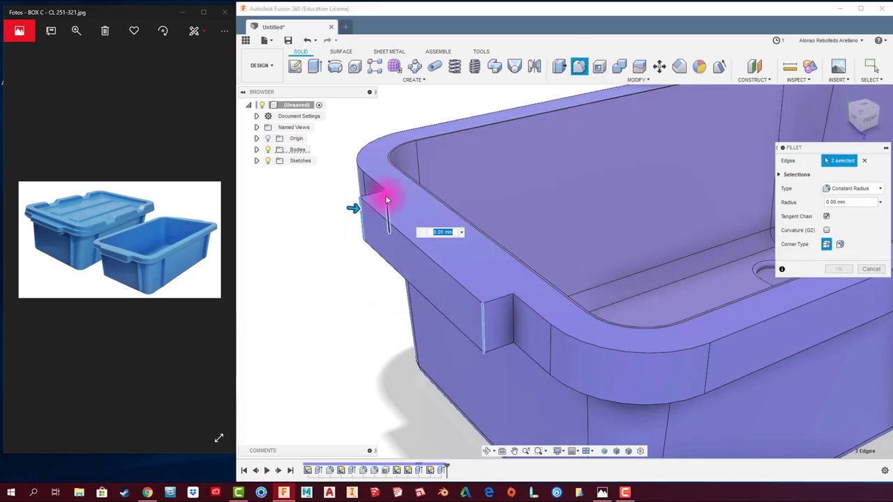
left_click(513, 319)
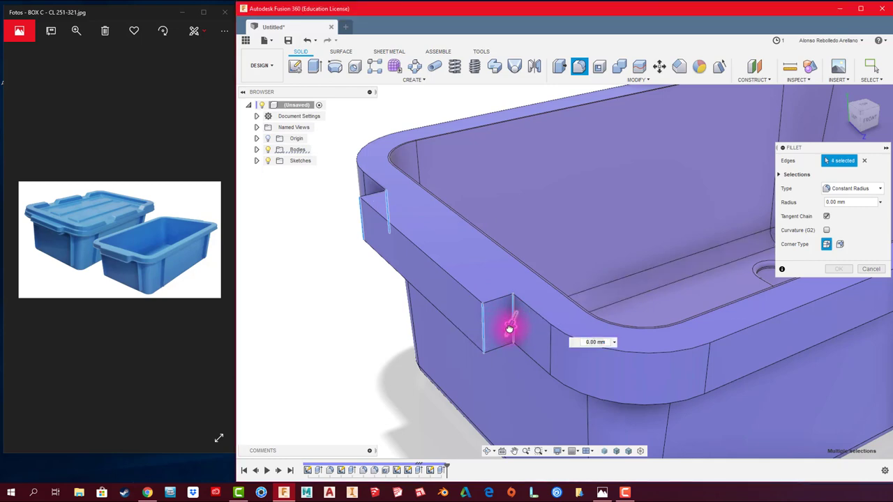
type("10")
key("Return")
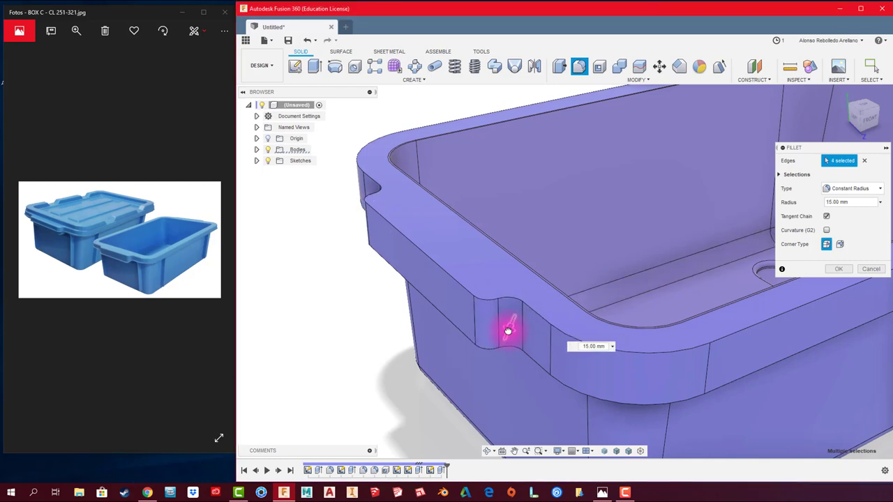
mouse_move(508, 329)
middle_mouse_down("shift")
mouse_move(460, 360)
mouse_move(737, 309)
mouse_move(838, 265)
middle_mouse_up("shift")
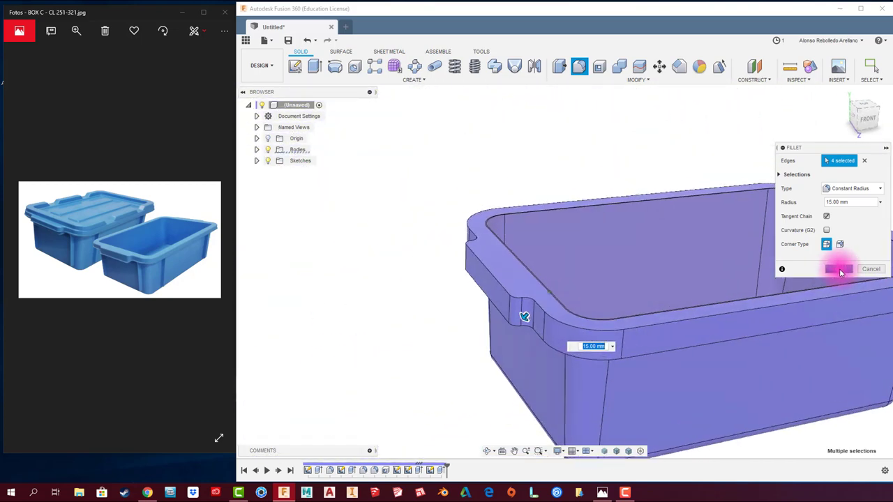
left_click(838, 269)
mouse_move(664, 285)
middle_mouse_down("shift")
mouse_move(501, 260)
mouse_move(372, 281)
mouse_move(734, 234)
mouse_move(607, 193)
mouse_move(542, 151)
middle_mouse_up("shift")
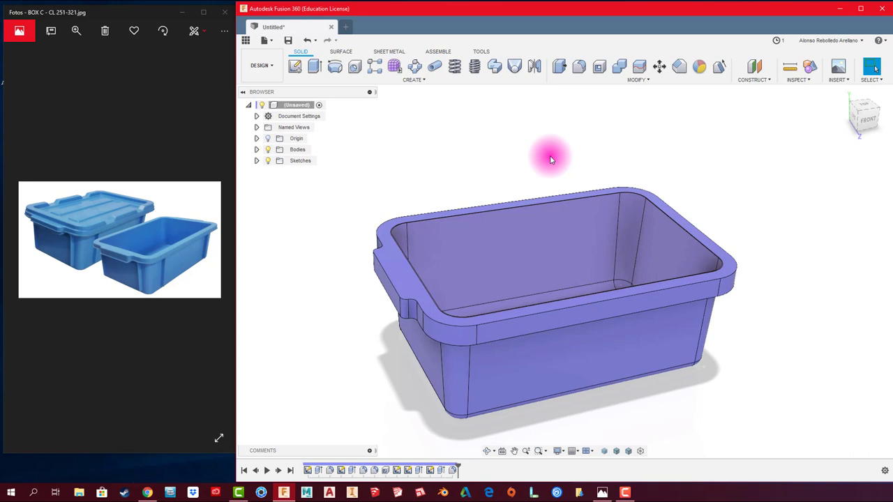
Step: Mirror the notch features across the centre plane, using the Features pattern type
left_click(268, 139)
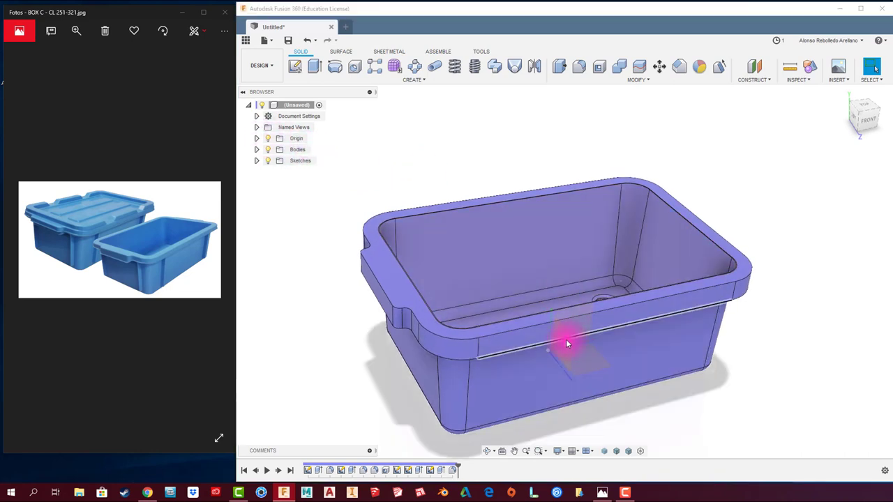
mouse_move(566, 339)
middle_mouse_down("shift")
mouse_move(341, 196)
mouse_move(462, 156)
mouse_move(554, 96)
middle_mouse_up("shift")
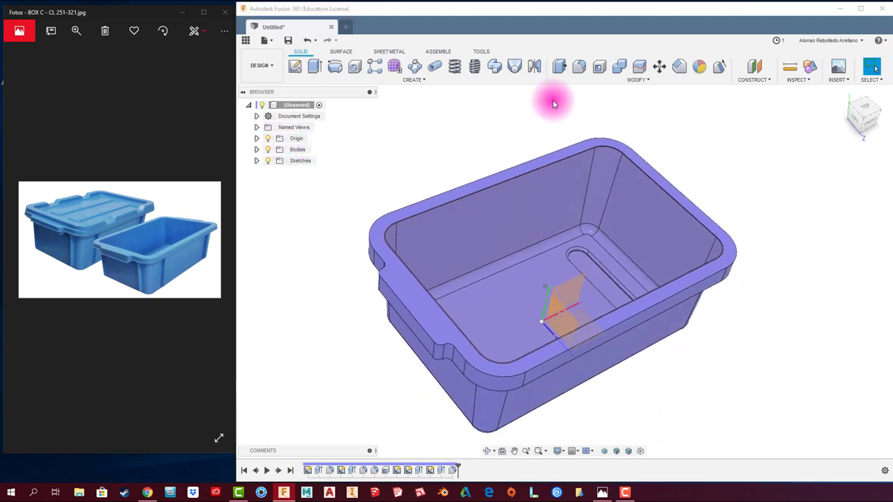
left_click(449, 81)
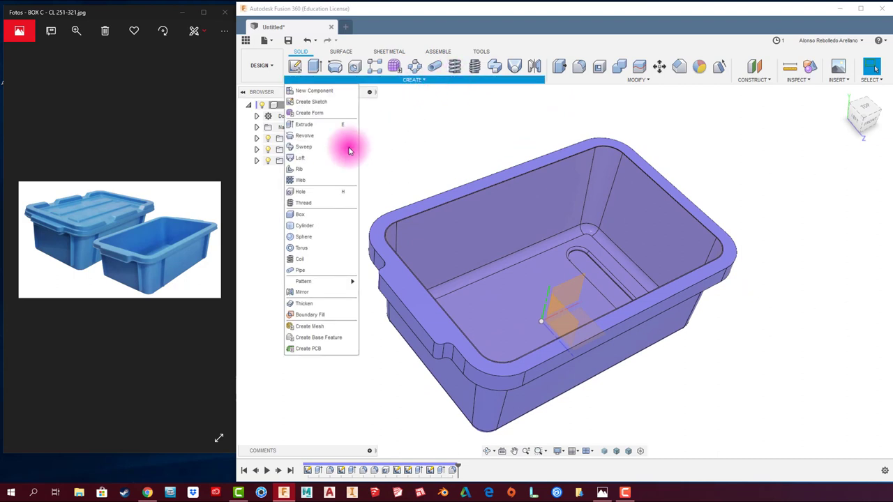
left_click(300, 294)
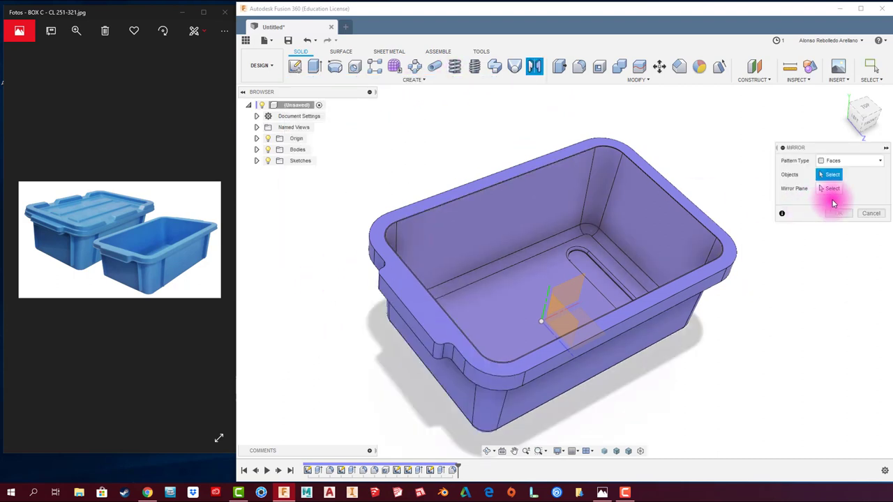
left_click(864, 163)
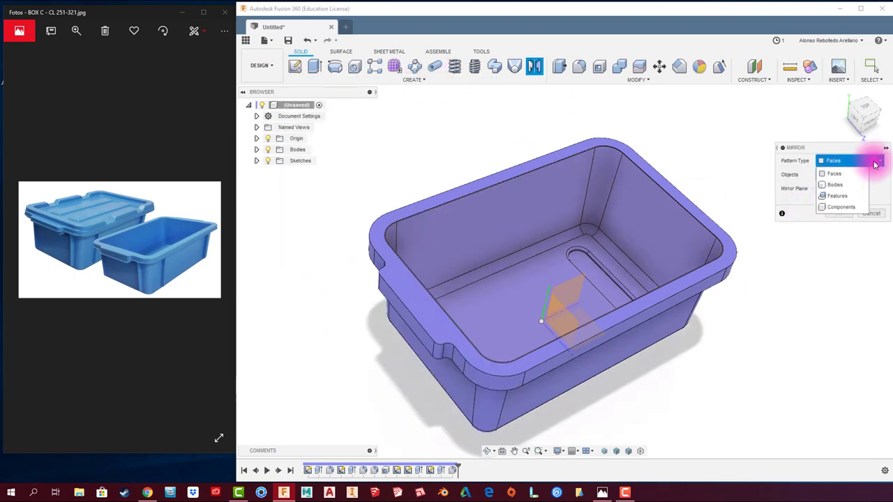
left_click(849, 198)
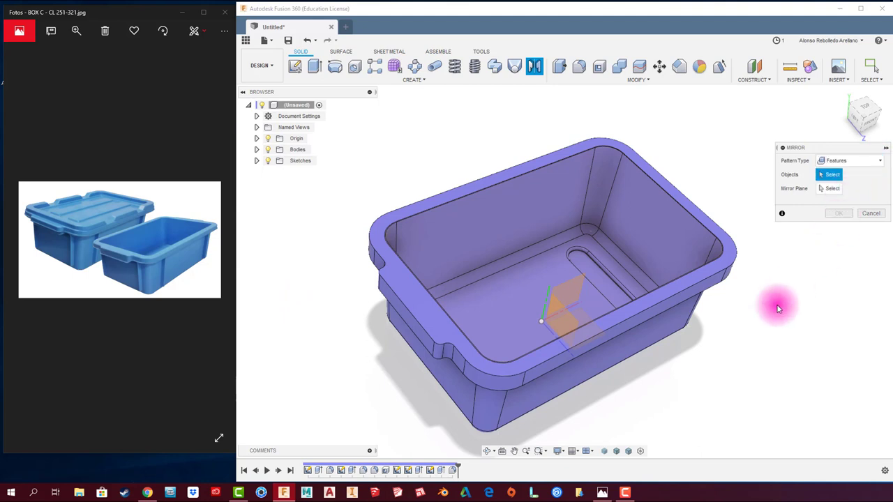
left_click(452, 472)
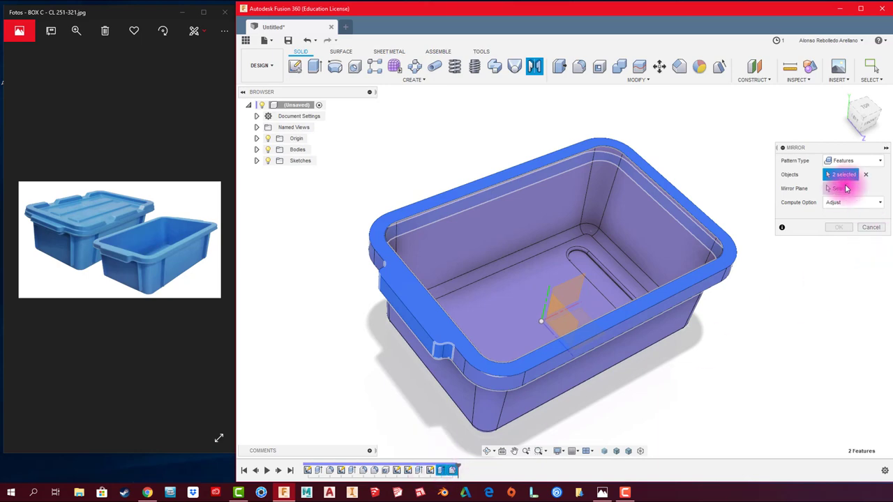
left_click(839, 189)
left_click(564, 323)
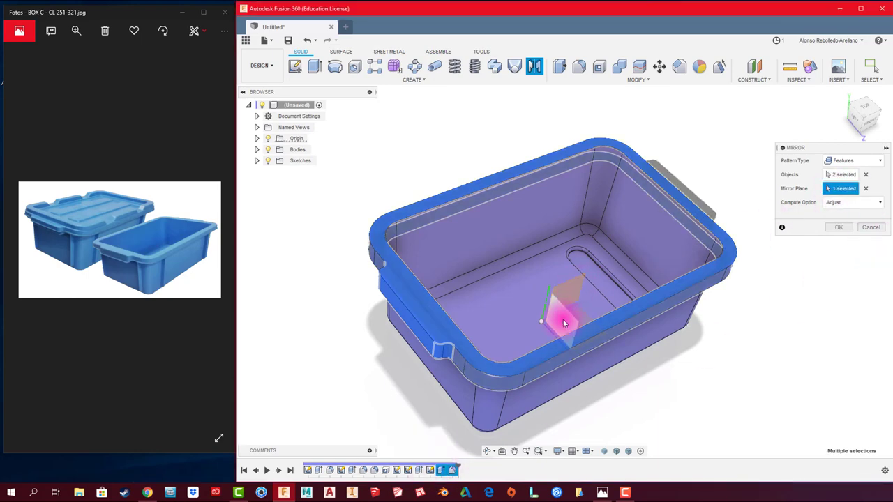
mouse_move(564, 314)
middle_mouse_down("shift")
mouse_move(653, 249)
mouse_move(678, 265)
mouse_move(607, 305)
mouse_move(650, 320)
mouse_move(814, 240)
middle_mouse_up("shift")
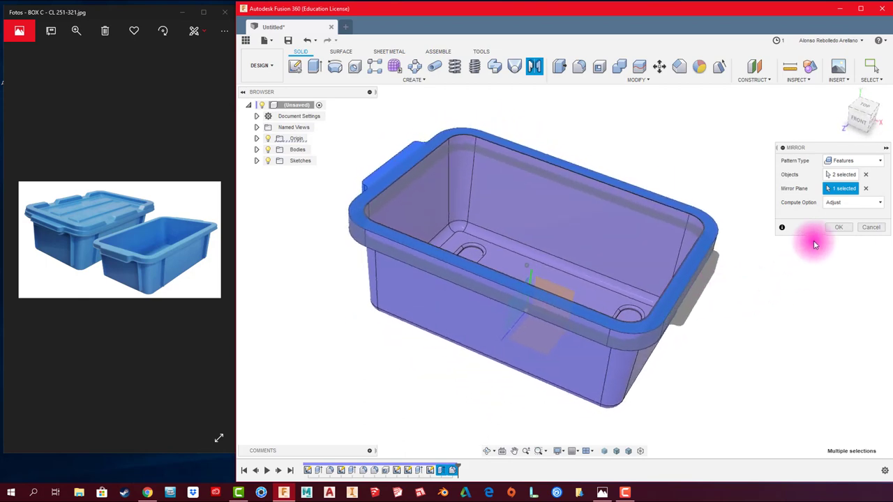
left_click(839, 227)
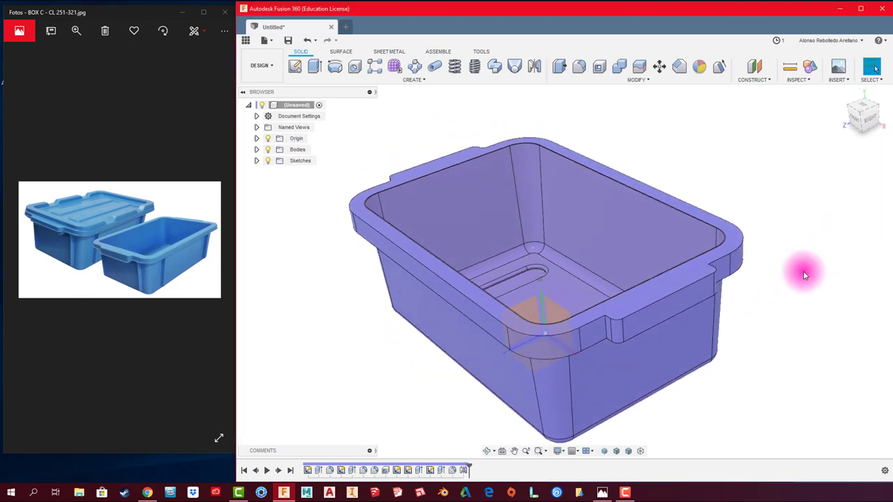
Step: Round the two edges of the mirrored notch with a 15 mm fillet
mouse_move(803, 271)
middle_mouse_down("shift")
mouse_move(538, 353)
mouse_move(551, 340)
mouse_move(514, 374)
mouse_move(614, 198)
middle_mouse_up("shift")
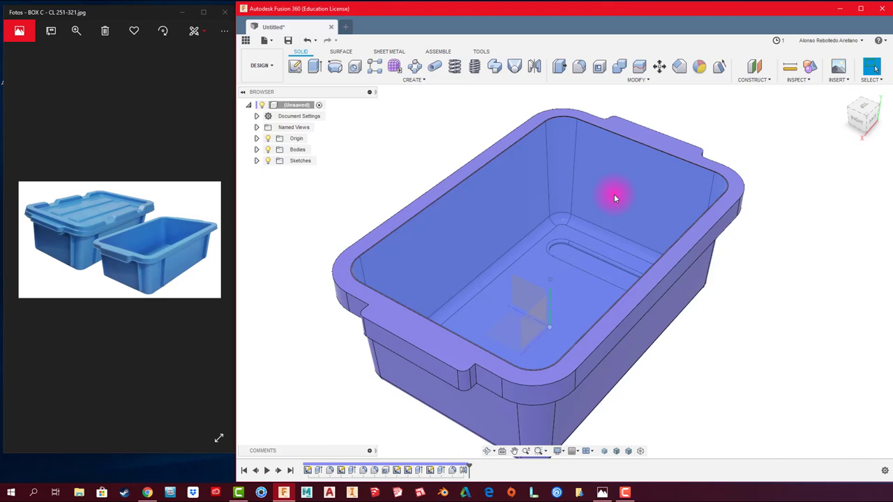
left_click(577, 67)
left_click(478, 368)
middle_click_drag(455, 387, 464, 373, "shift")
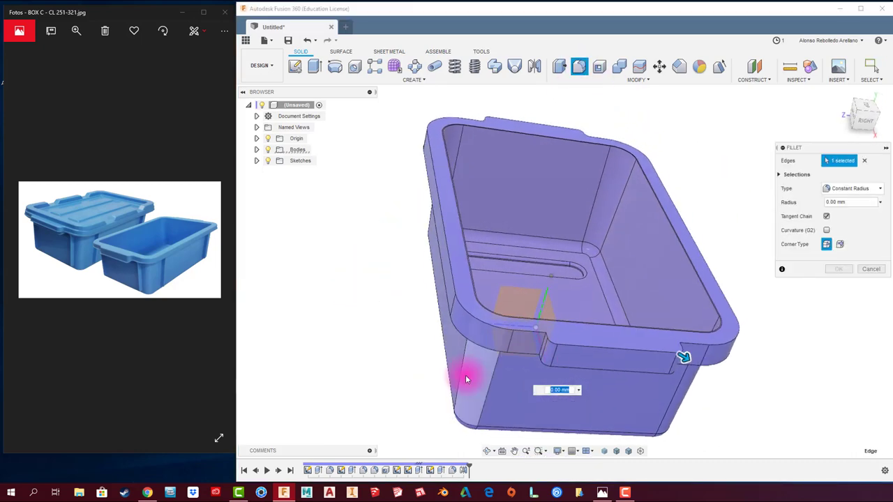
left_click(551, 353)
scroll(565, 381, "up", 2)
scroll(565, 382, "up", 2)
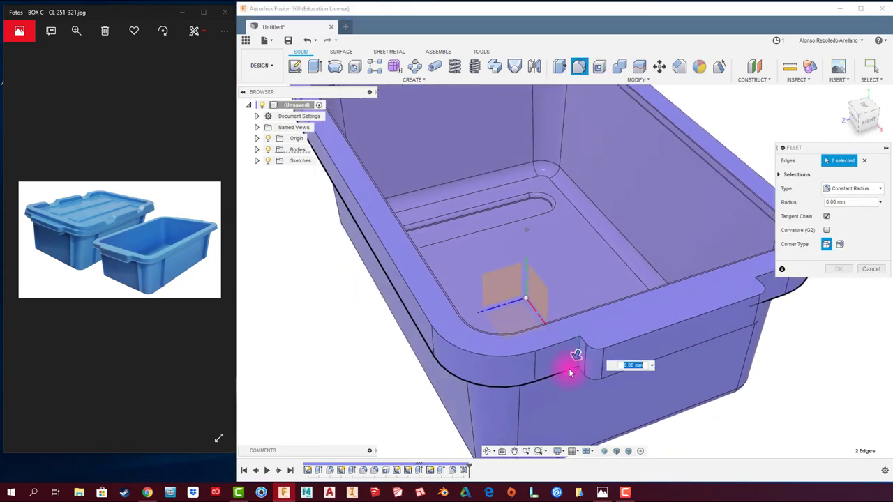
type("10")
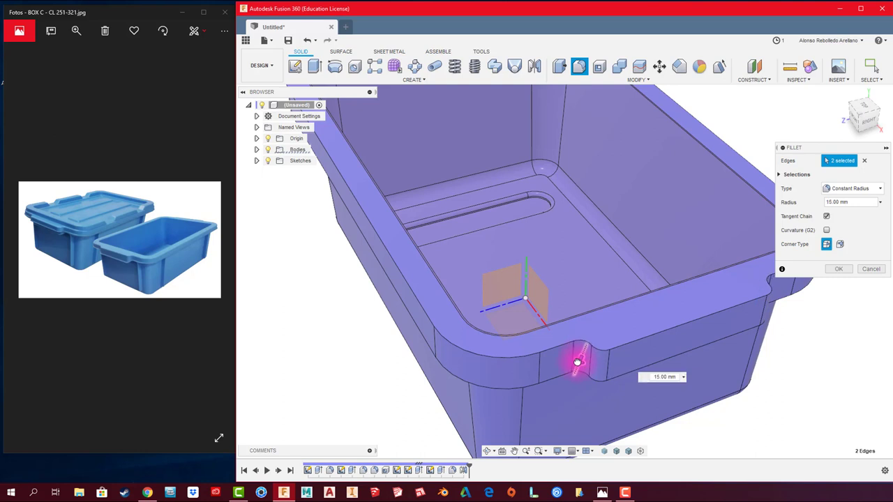
scroll(578, 361, "down", 5)
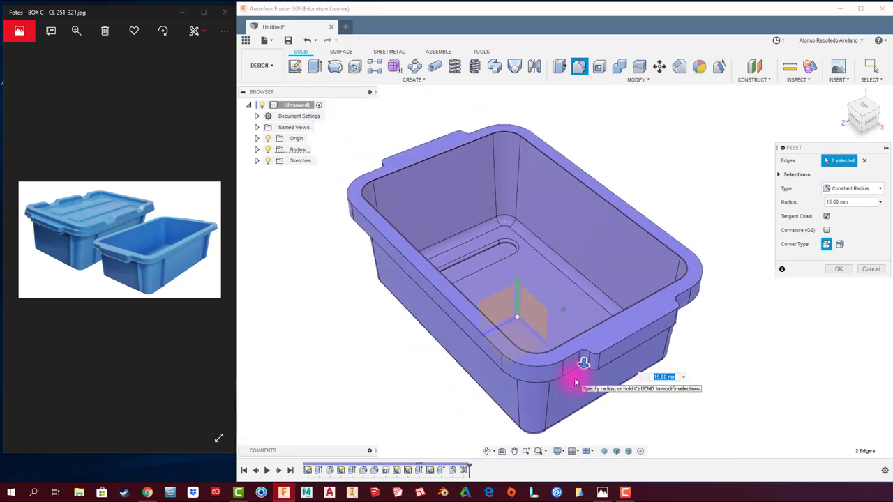
middle_click_drag(575, 382, 590, 369, "shift")
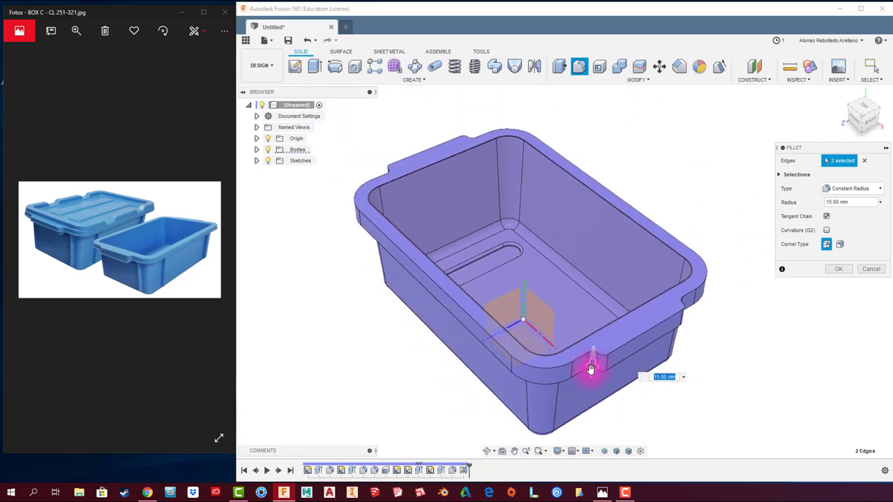
left_click(839, 269)
Step: Orbit and zoom in to inspect the rounded notch and the box interior
mouse_move(871, 273)
left_mouse_down()
mouse_move(638, 274)
mouse_move(509, 225)
left_mouse_up()
scroll(530, 195, "up", 3)
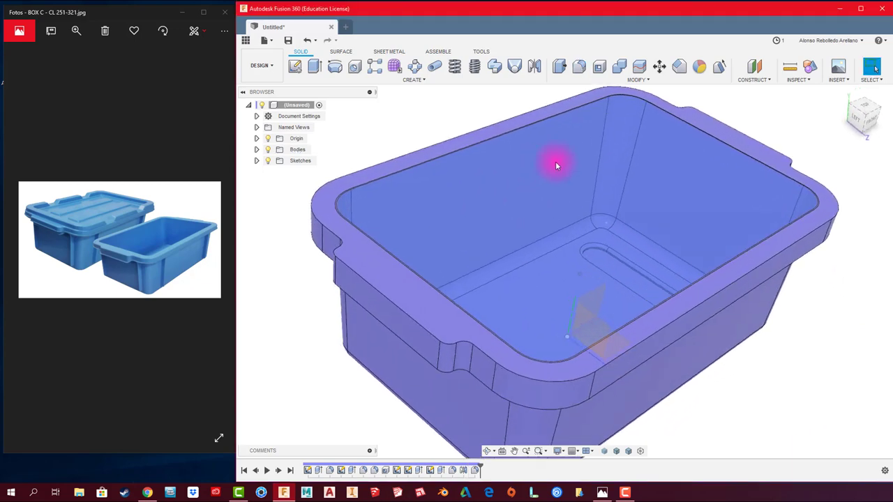
scroll(448, 335, "up", 2)
scroll(471, 349, "up", 1)
middle_click_drag(476, 333, 709, 167, "shift")
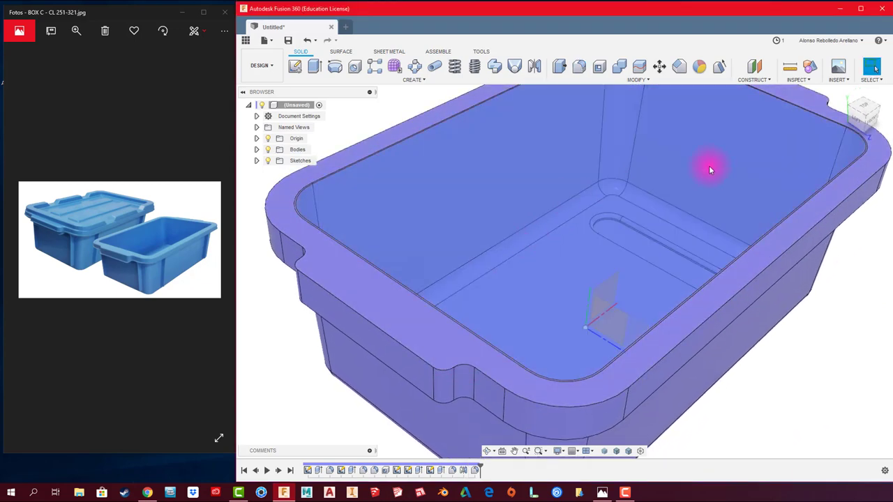
Step: Measure the notch fillet edge to confirm its 15 mm radius
left_click(792, 68)
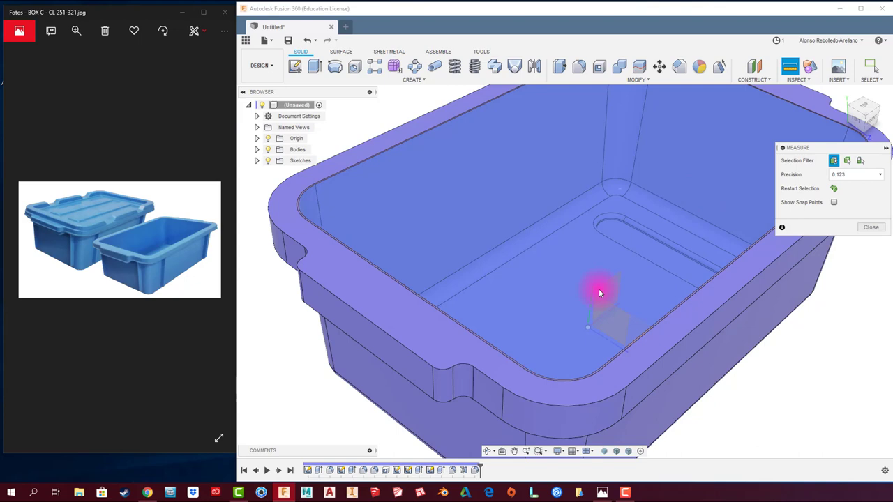
left_click(464, 365)
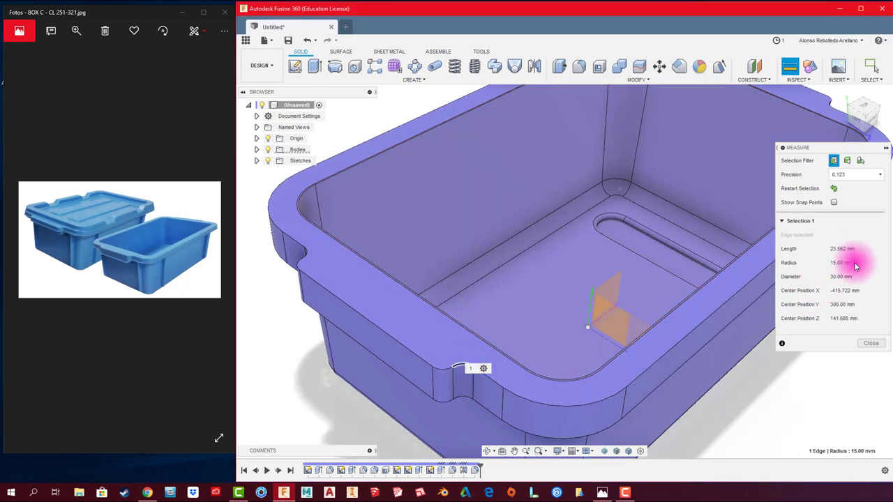
left_click(867, 351)
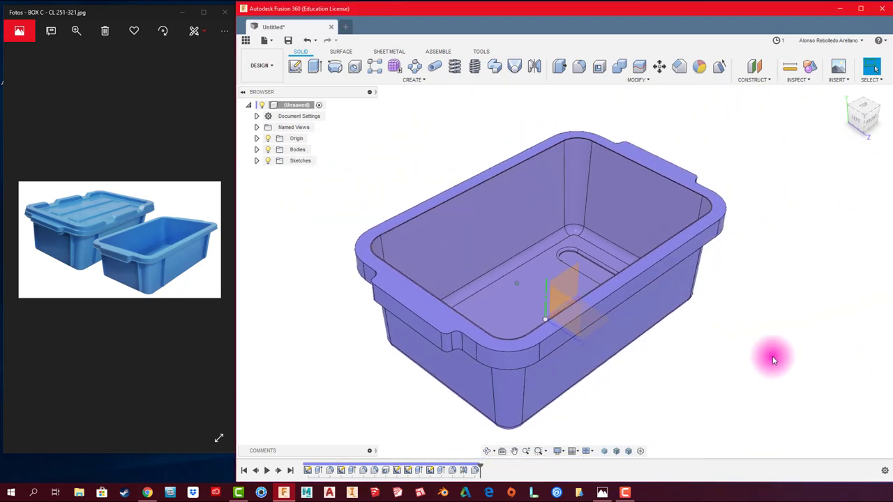
Step: Orbit to the box's underside and start a new sketch
mouse_move(773, 360)
middle_mouse_down("shift")
mouse_move(478, 330)
mouse_move(516, 360)
middle_mouse_up("shift")
scroll(517, 358, "up", 2)
scroll(517, 357, "up", 1)
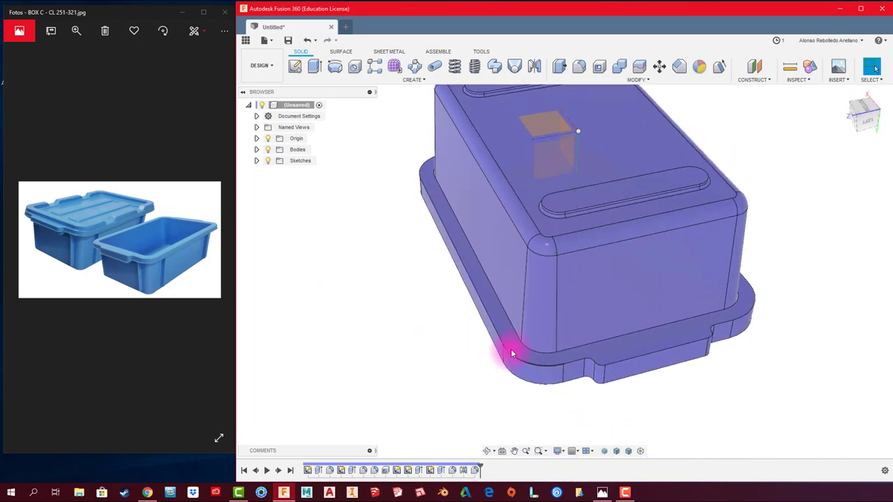
scroll(511, 349, "up", 2)
scroll(510, 346, "up", 2)
scroll(509, 357, "down", 2)
middle_click_drag(508, 355, 462, 353, "shift")
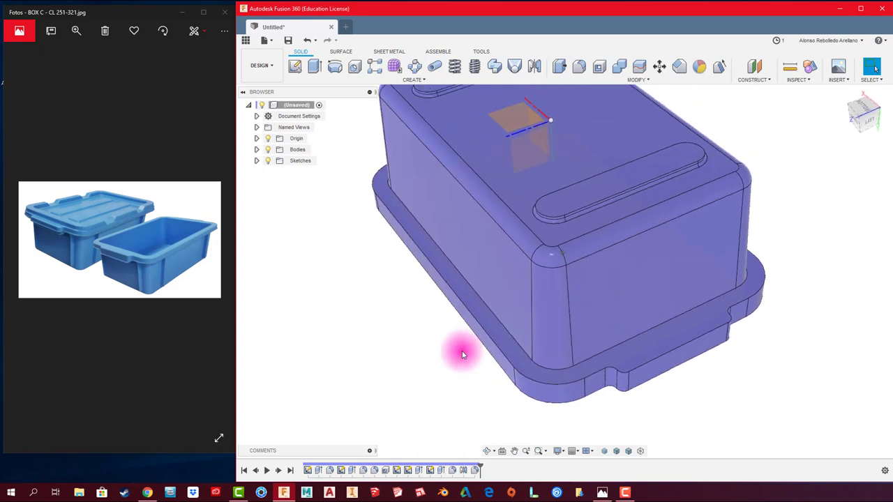
scroll(463, 353, "down", 1)
scroll(462, 353, "down", 2)
left_click(295, 66)
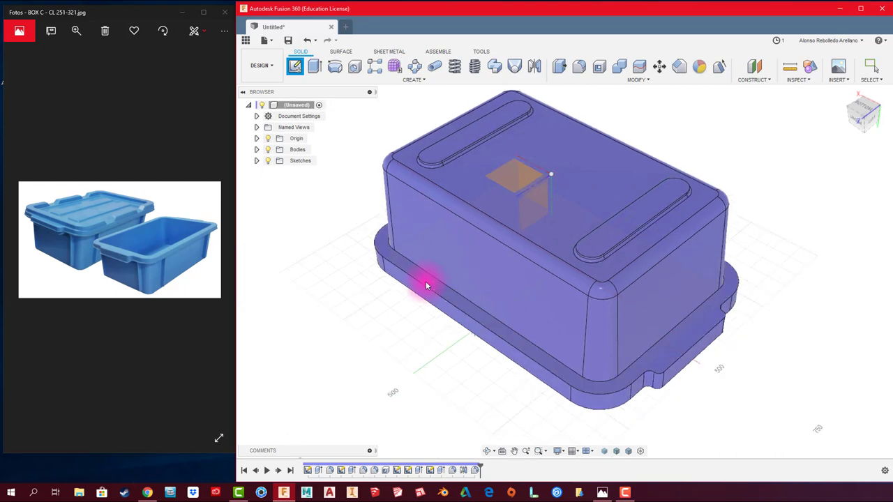
Step: Place the sketch on the underside flange face and slice the body to expose it
left_click(426, 281)
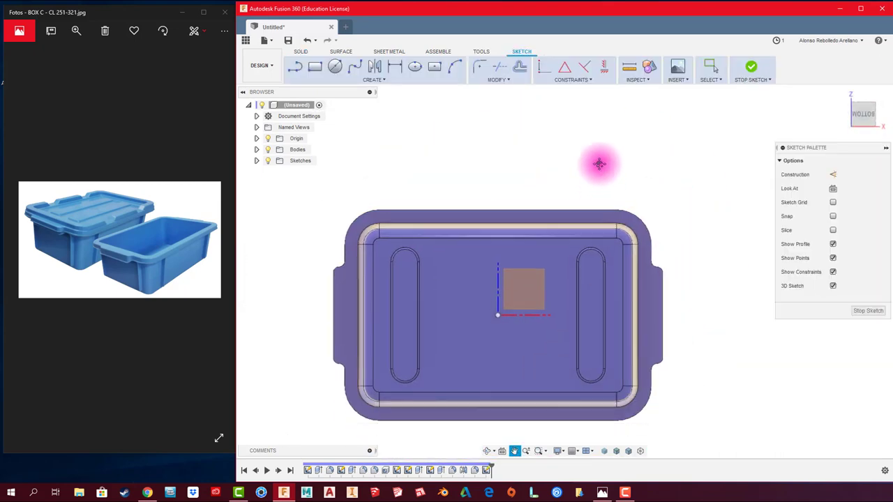
left_click(833, 231)
scroll(329, 214, "up", 3)
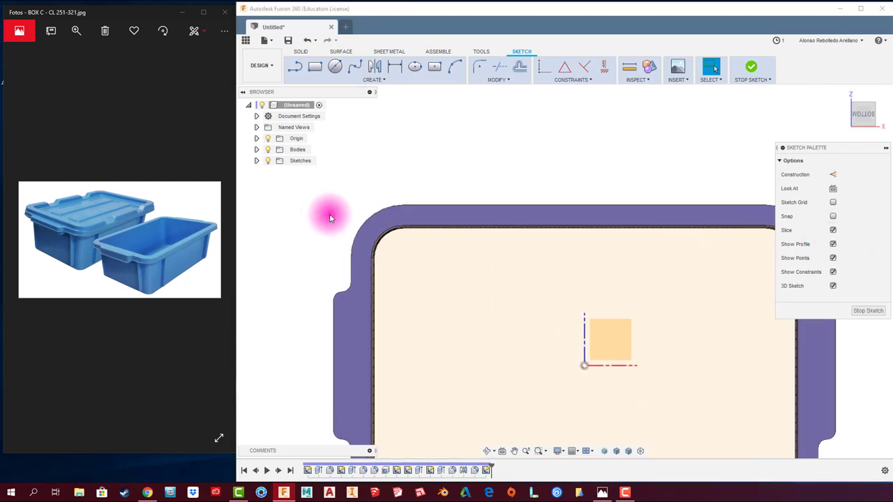
scroll(332, 216, "up", 3)
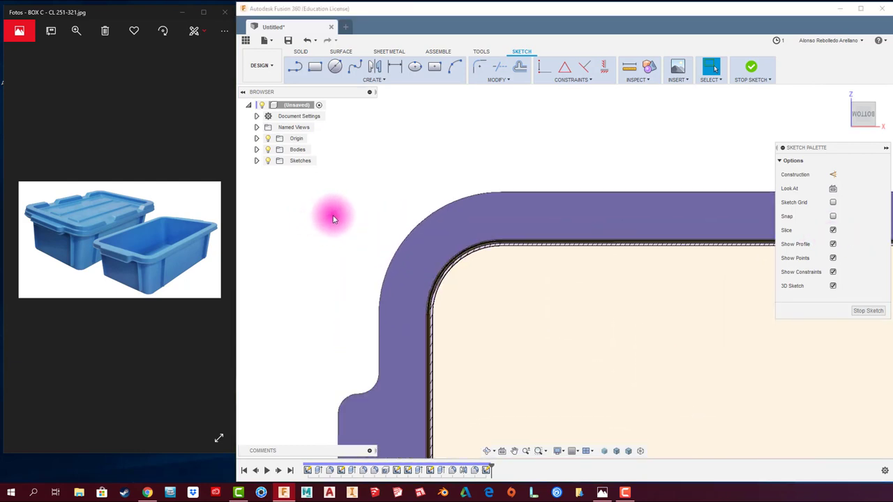
Step: Project the outer rim profile, its corner arcs and the right-hand notch edge into the sketch
left_click(467, 199)
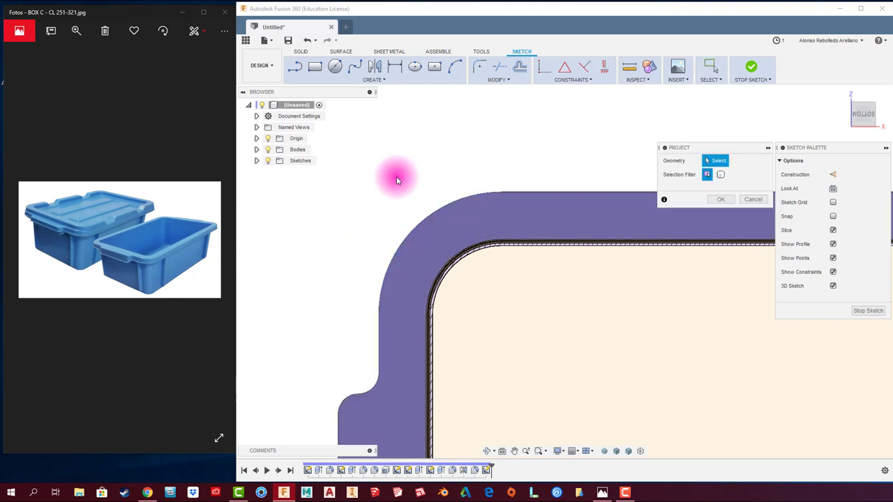
left_click(423, 223)
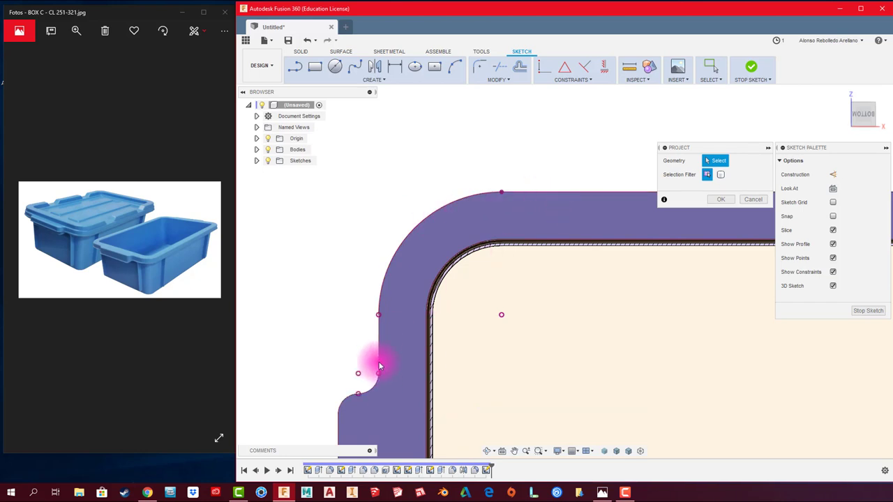
middle_click_drag(409, 376, 363, 252)
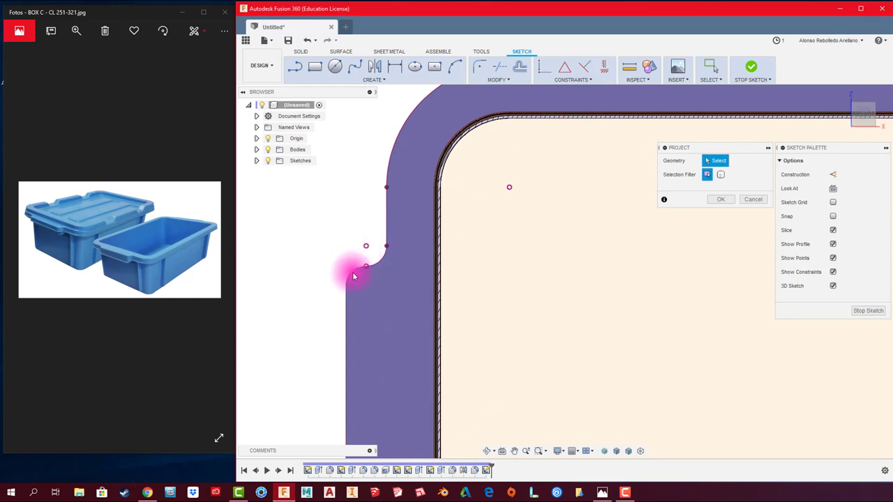
mouse_move(393, 335)
middle_mouse_down()
mouse_move(345, 318)
mouse_move(330, 337)
mouse_move(347, 299)
middle_mouse_up()
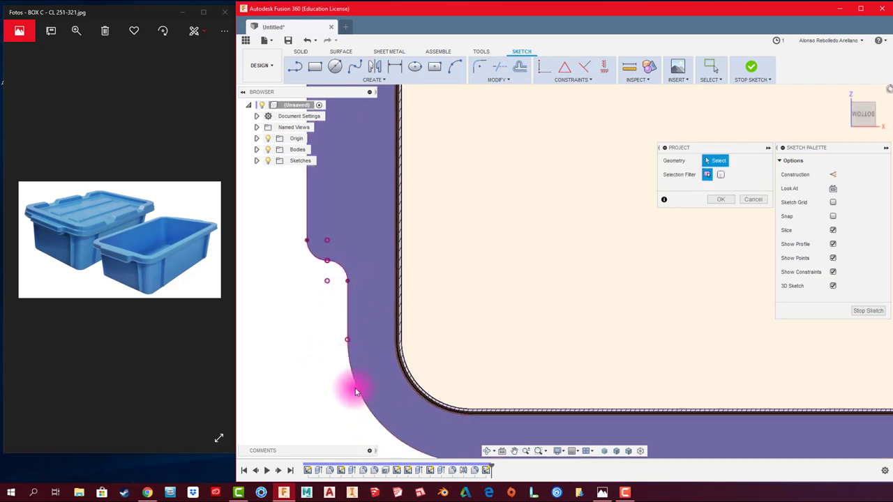
middle_click_drag(355, 390, 318, 293)
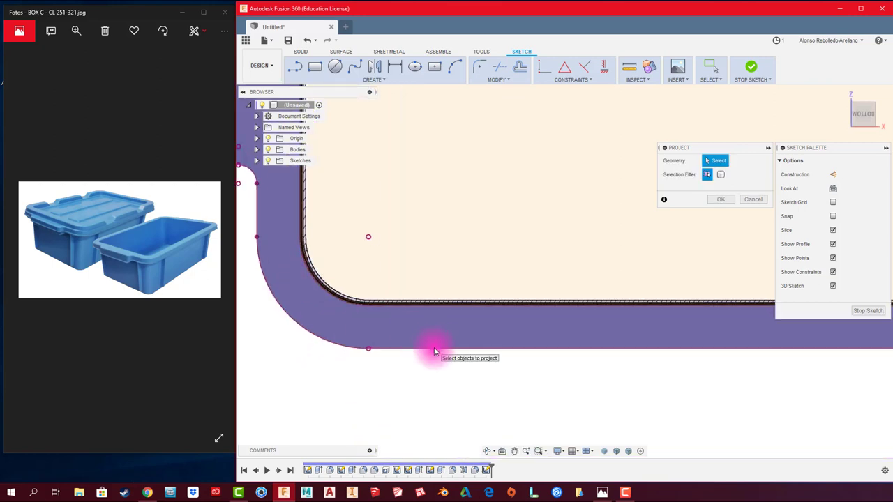
middle_click_drag(576, 363, 255, 353)
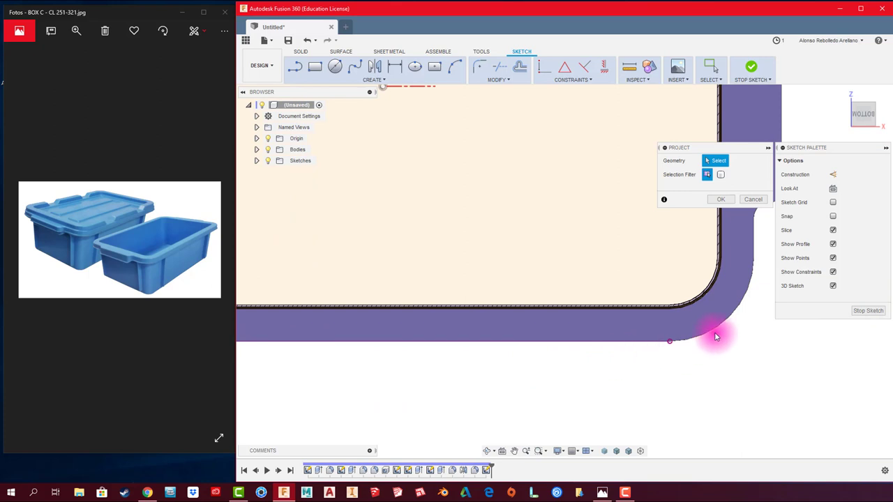
middle_click_drag(716, 333, 498, 443)
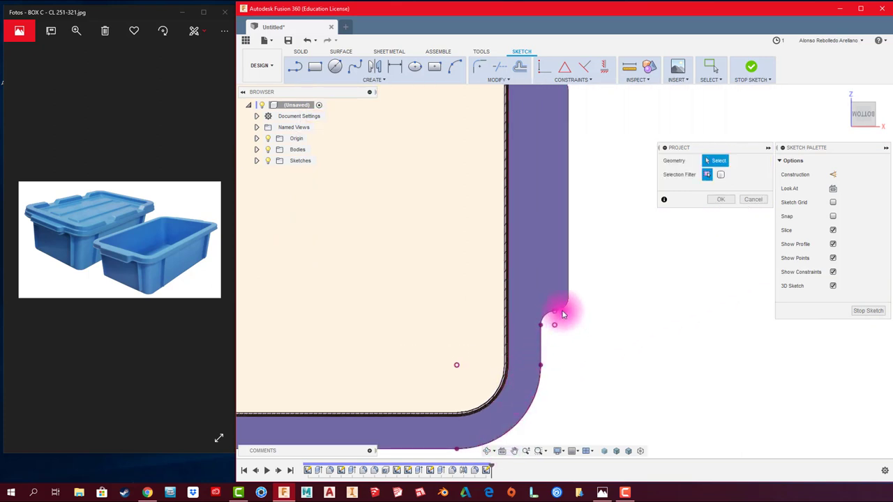
scroll(557, 329, "down", 3)
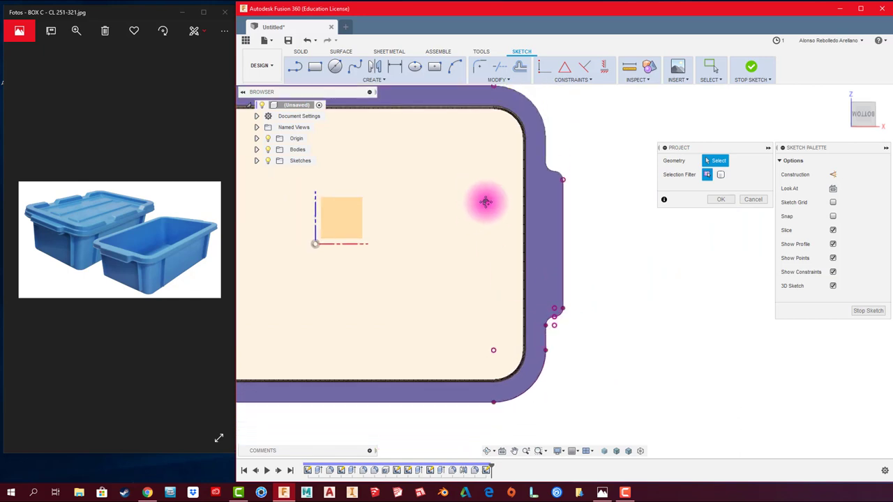
scroll(593, 279, "up", 3)
scroll(577, 278, "up", 2)
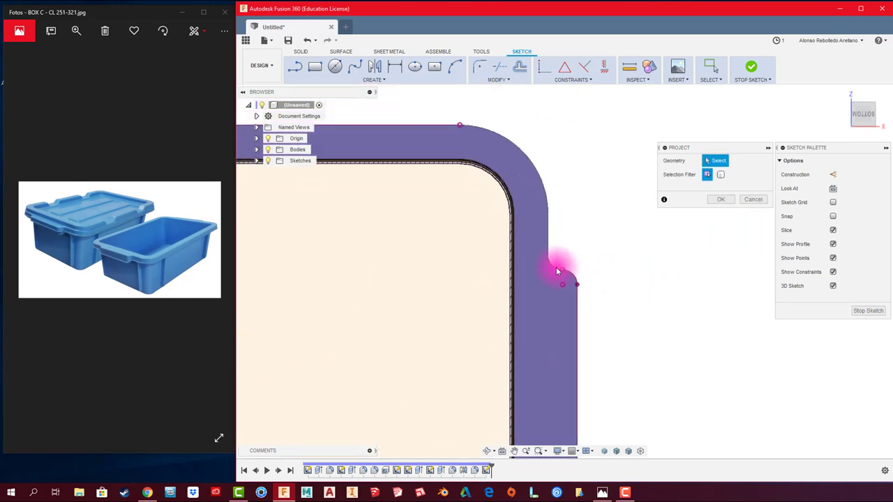
left_click(556, 268)
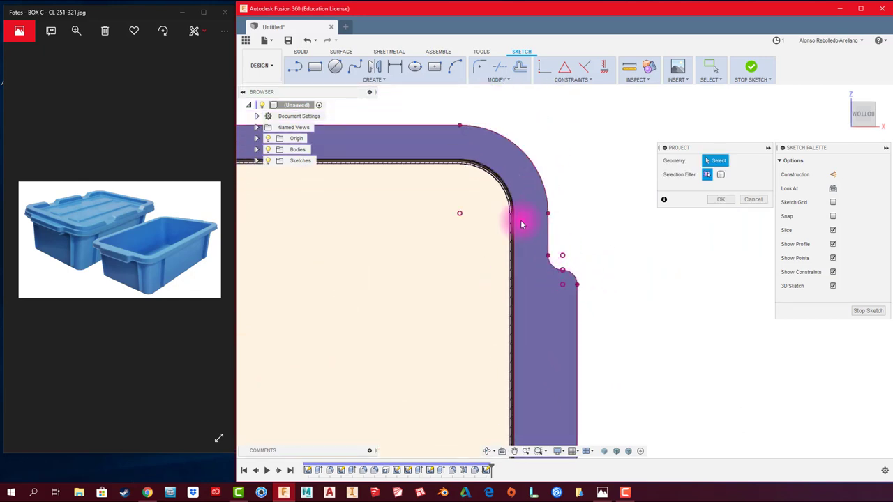
Step: Zoom out to the whole projected outline and start the Offset tool
scroll(521, 224, "down", 1)
scroll(397, 242, "down", 1)
scroll(526, 279, "down", 1)
scroll(526, 245, "down", 1)
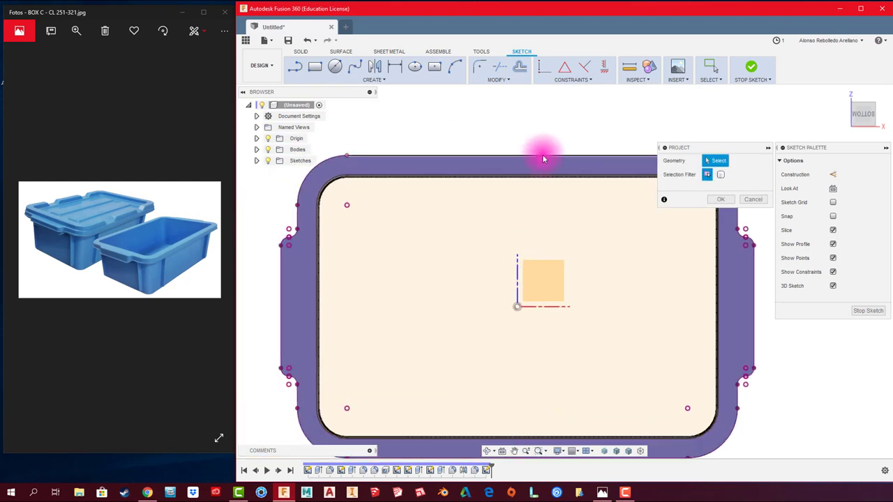
left_click(520, 67)
Step: Create a 3 mm offset copy of the rim outline chain
left_click(503, 158)
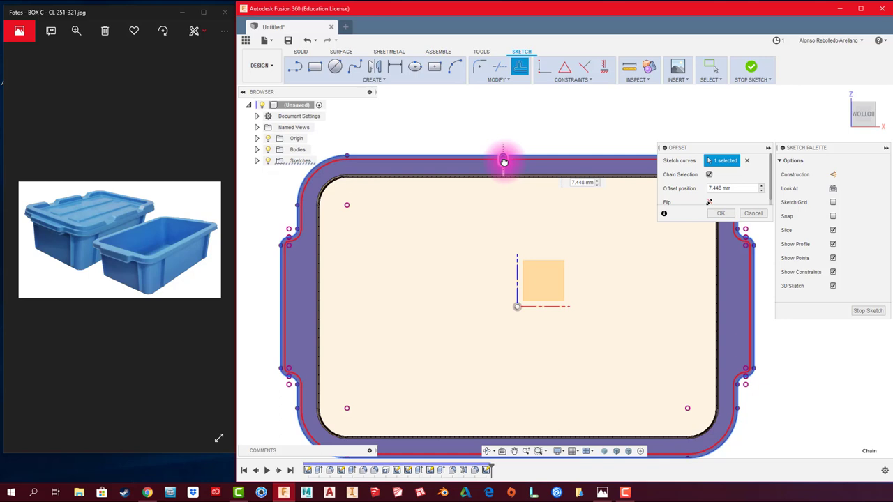
scroll(588, 160, "up", 2)
scroll(558, 167, "up", 2)
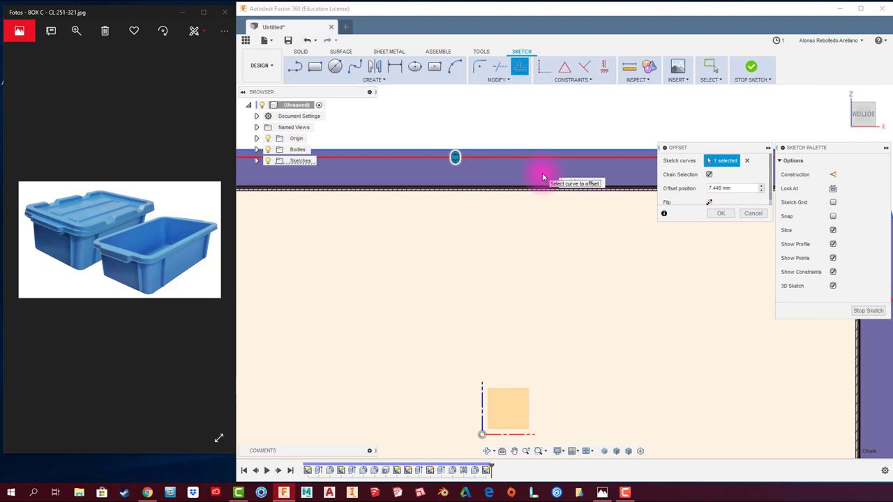
type("3")
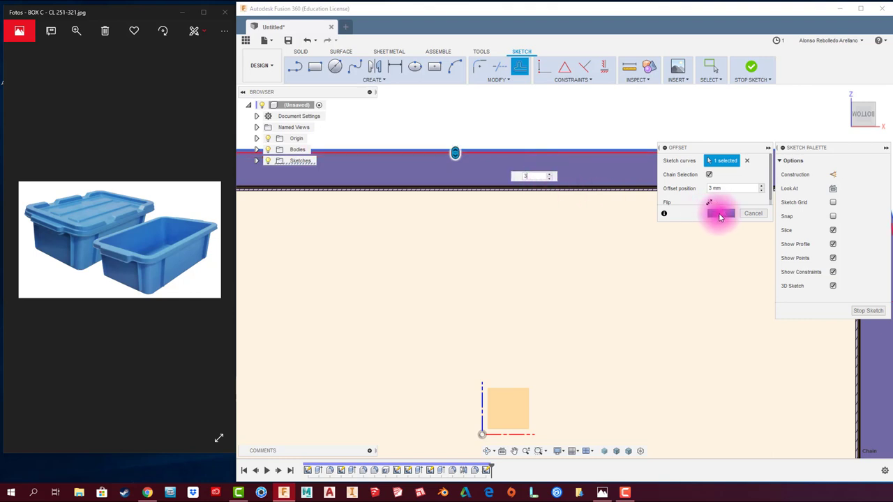
left_click(718, 213)
scroll(498, 220, "down", 3)
scroll(498, 219, "down", 2)
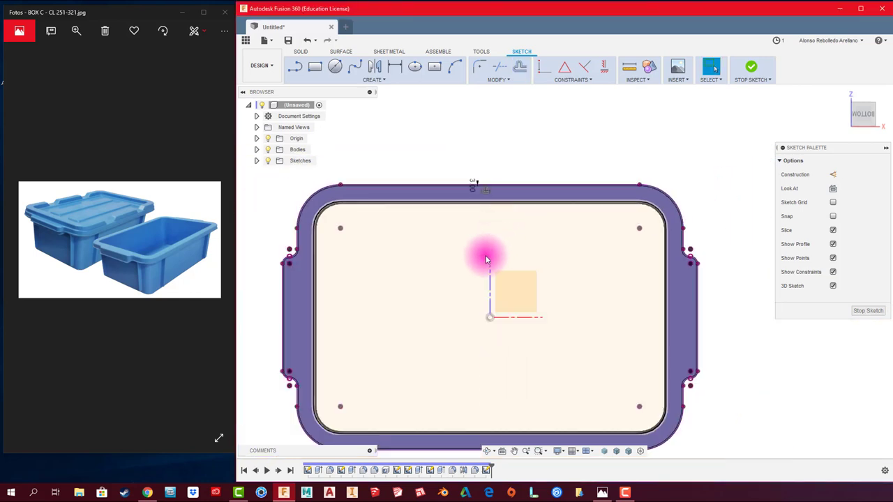
mouse_move(514, 253)
middle_mouse_down("shift")
mouse_move(537, 181)
mouse_move(787, 225)
mouse_move(570, 222)
mouse_move(564, 105)
middle_mouse_up("shift")
scroll(538, 182, "down", 2)
Step: Finish the sketch and begin extruding the thin strip between the outlines as a cut
left_click(751, 67)
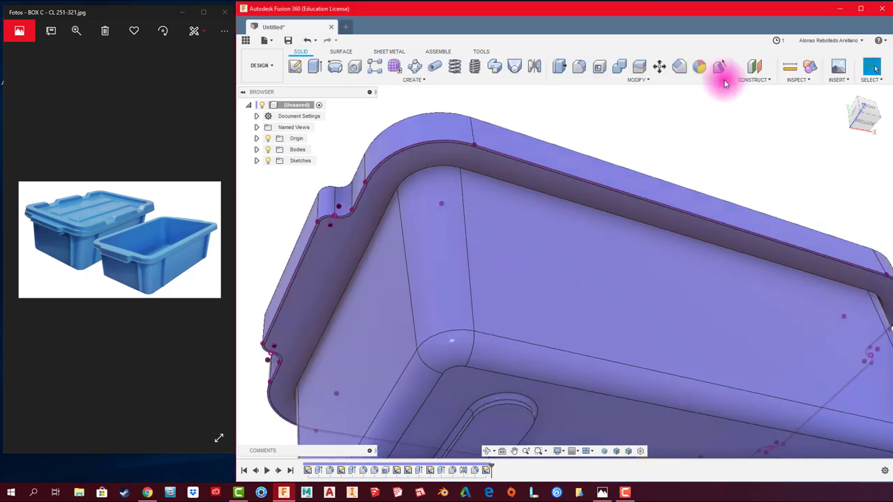
left_click(315, 66)
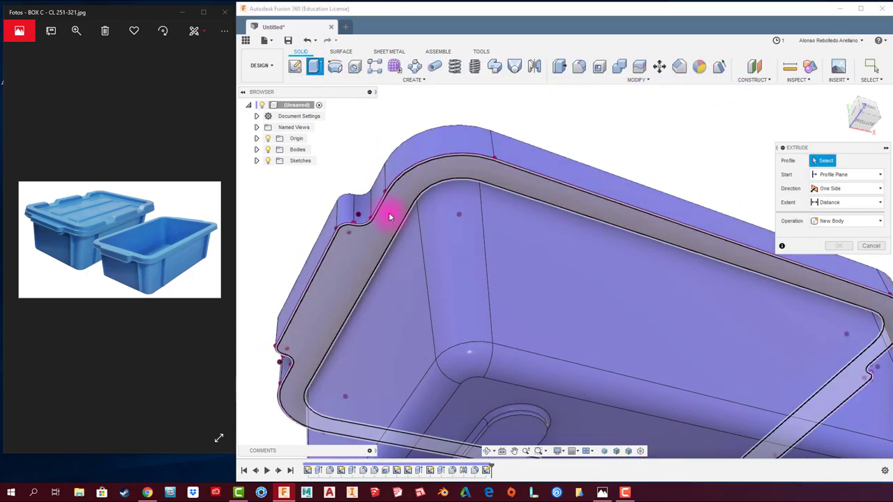
left_click(389, 212)
scroll(510, 251, "down", 5)
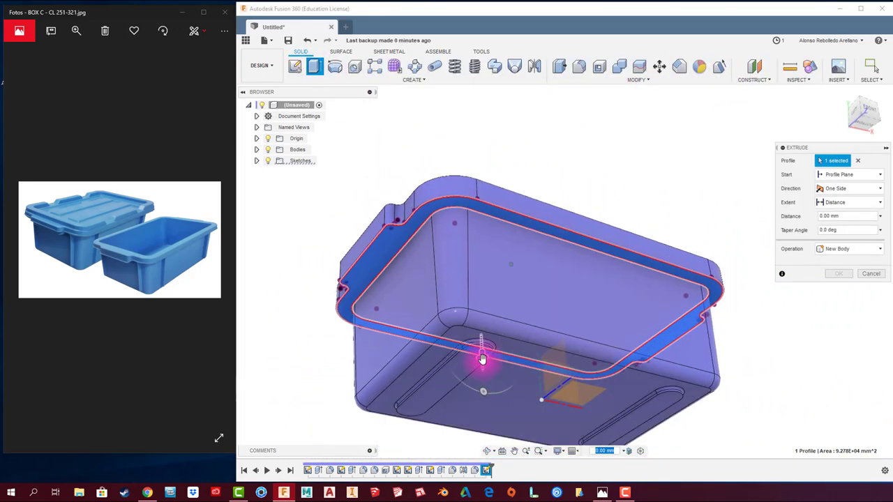
type("-25")
Step: Set the cut depth to -44 mm and apply the cut
mouse_move(482, 351)
middle_mouse_down("shift")
mouse_move(494, 314)
mouse_move(500, 327)
mouse_move(510, 256)
mouse_move(498, 260)
mouse_move(522, 285)
mouse_move(473, 300)
mouse_move(381, 299)
mouse_move(454, 255)
mouse_move(549, 295)
mouse_move(551, 286)
middle_mouse_up("shift")
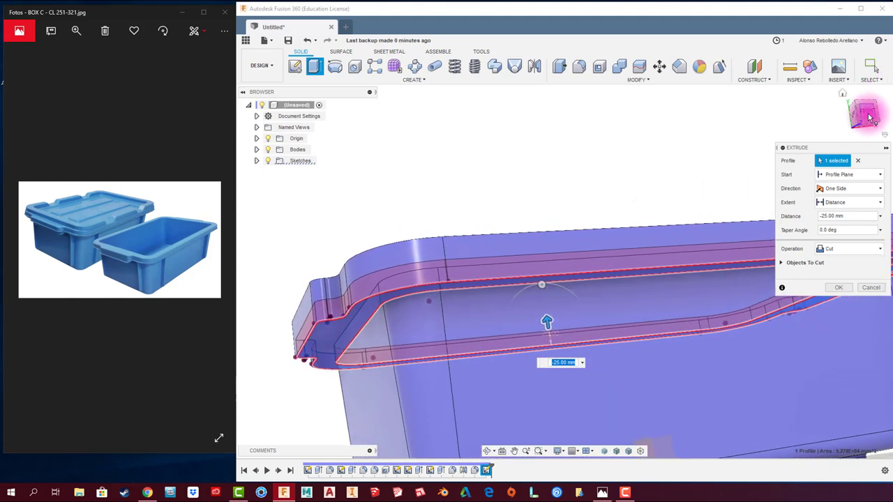
left_click(870, 119)
left_click_drag(590, 299, 588, 288)
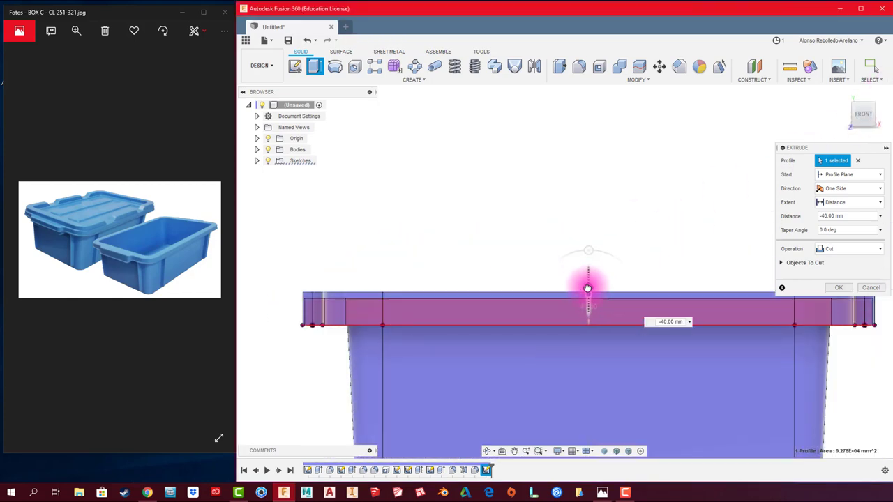
middle_click_drag(587, 286, 687, 322, "shift")
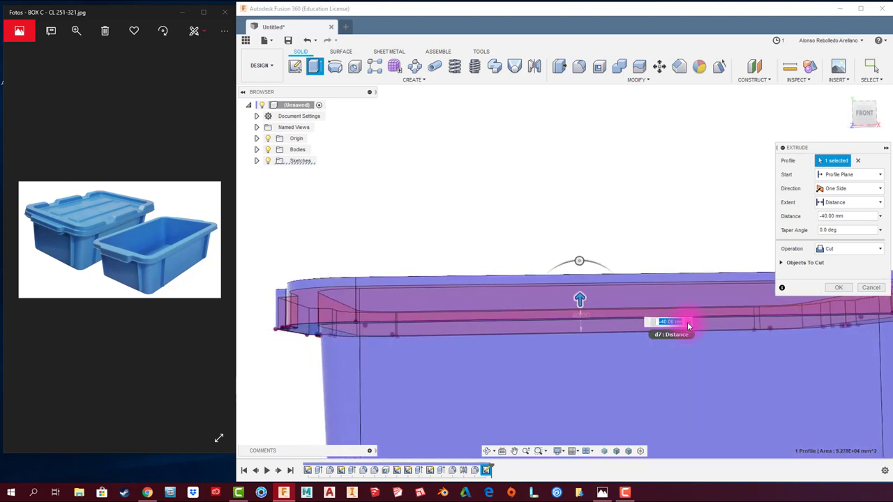
key("Return")
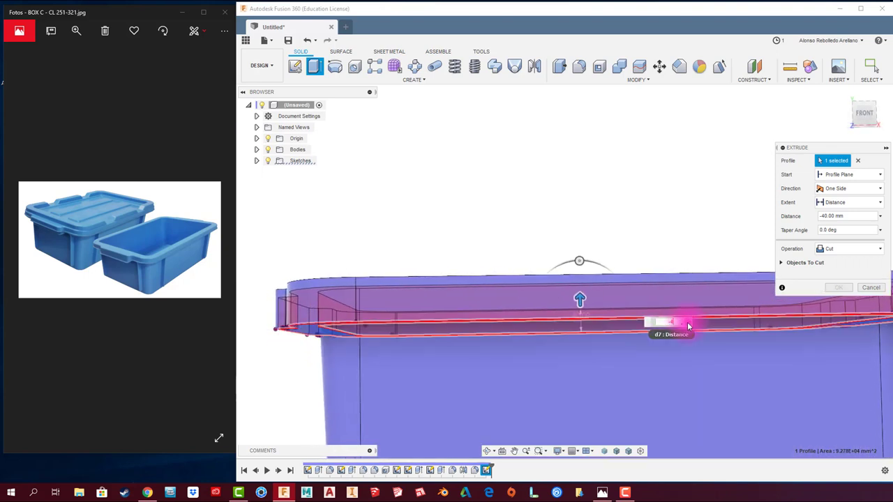
type("-42")
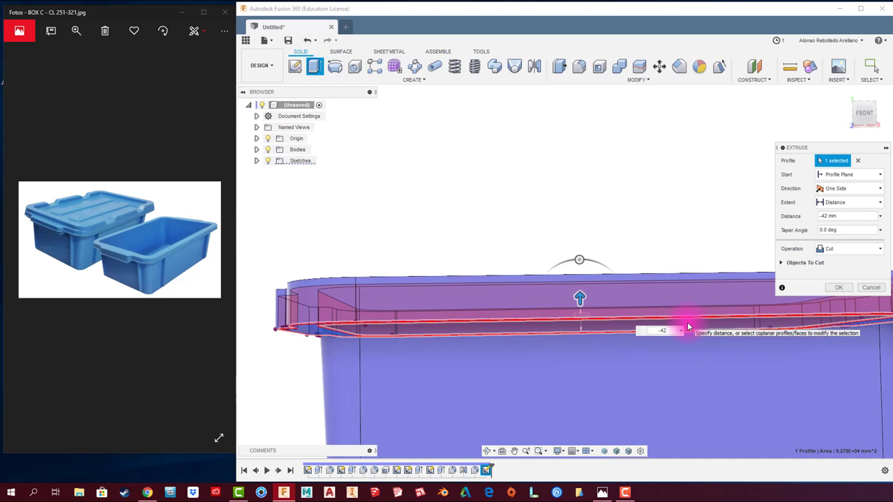
type("-44")
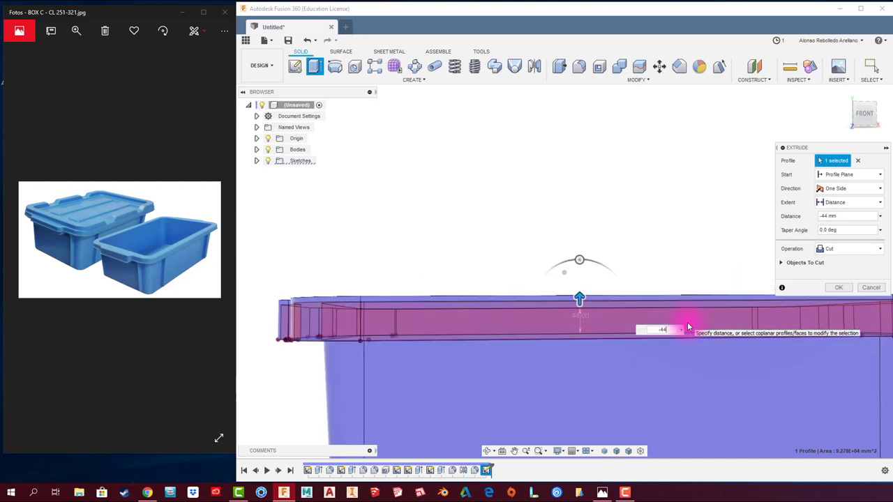
key("F6")
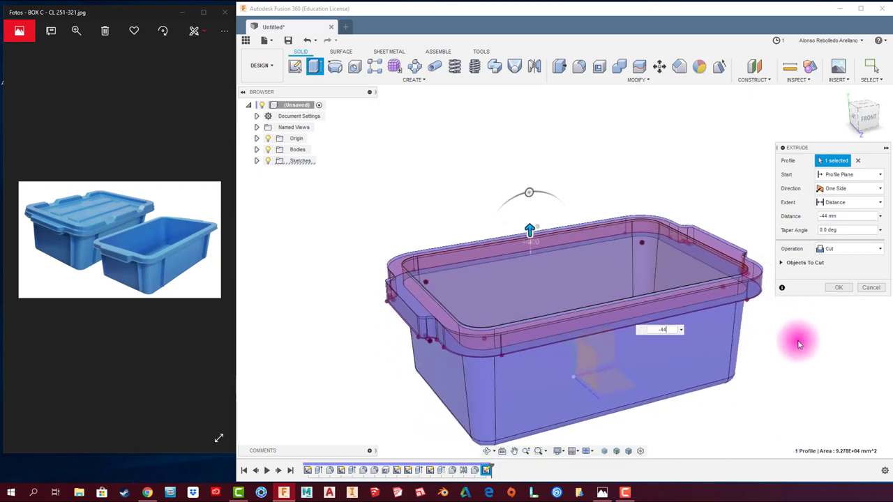
left_click(841, 289)
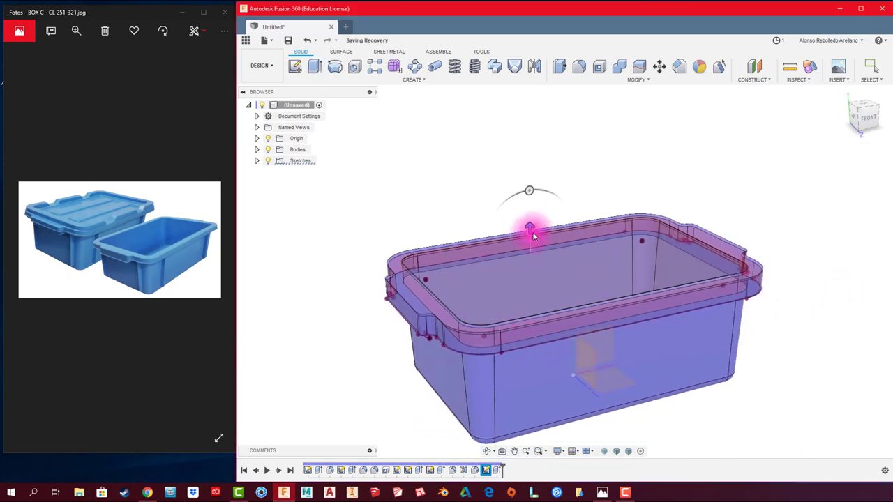
middle_click_drag(395, 350, 331, 347, "shift")
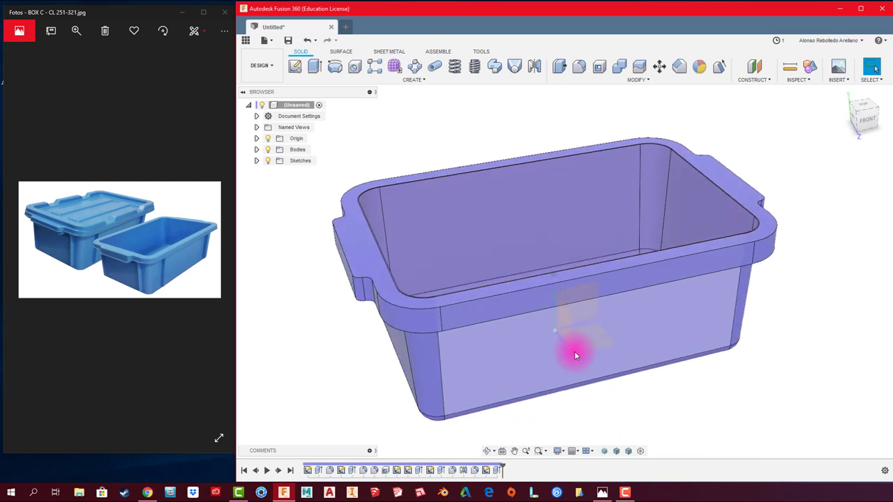
mouse_move(546, 356)
middle_mouse_down("shift")
mouse_move(415, 362)
mouse_move(538, 359)
mouse_move(510, 359)
mouse_move(528, 302)
mouse_move(461, 163)
mouse_move(556, 129)
middle_mouse_up("shift")
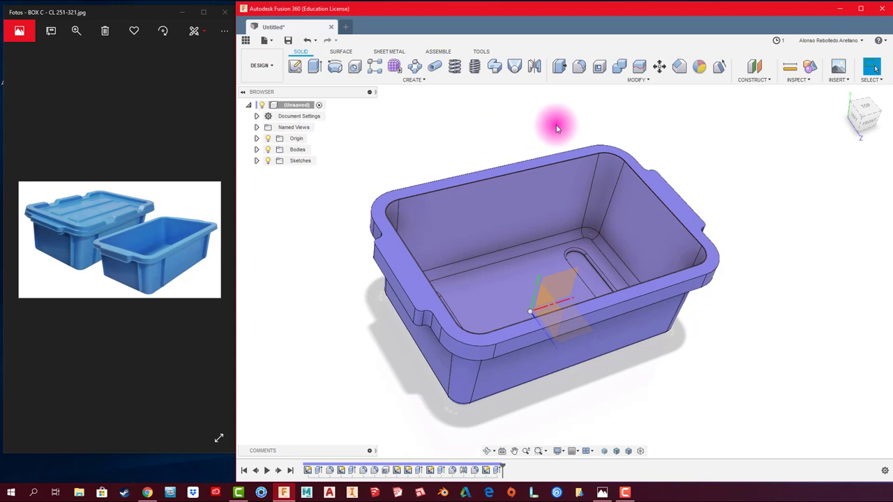
Step: Create a construction plane offset -250 mm from the YZ plane toward the box's end
left_click(754, 66)
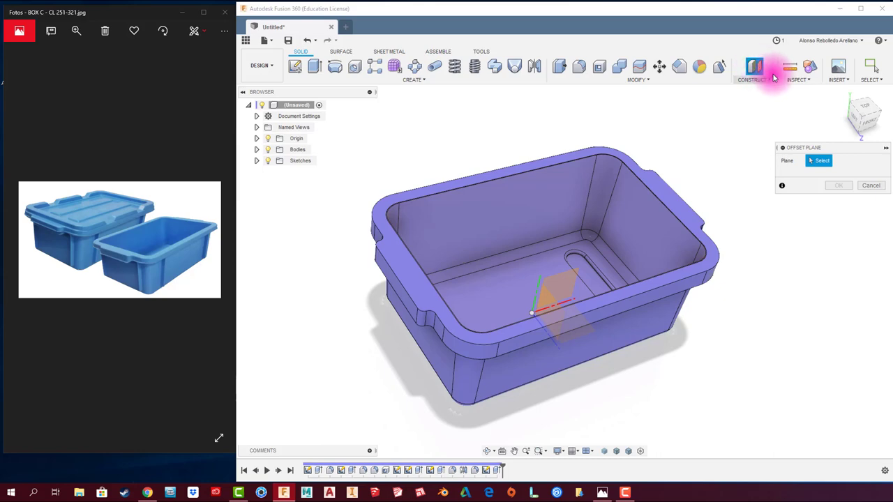
middle_click_drag(536, 308, 563, 309, "shift")
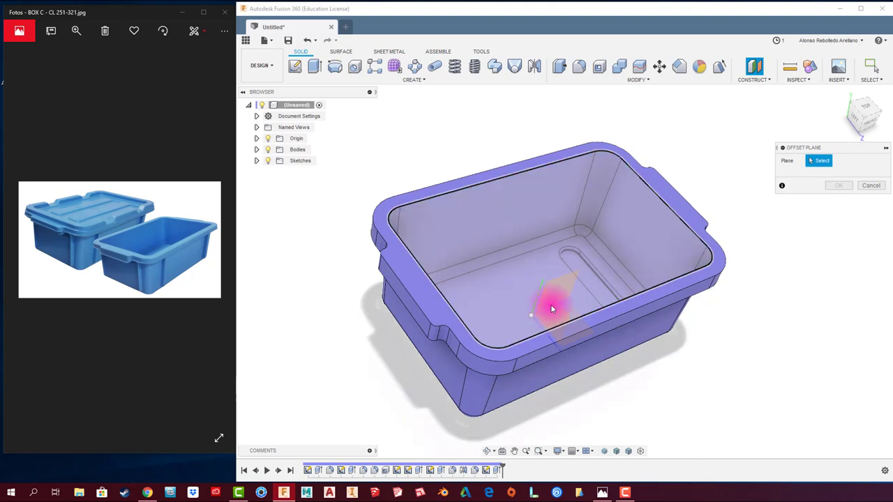
left_click(256, 138)
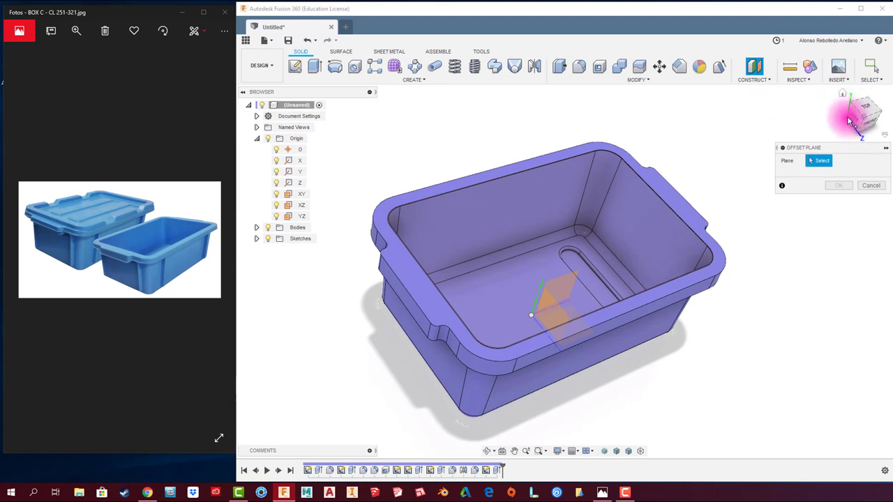
left_click(300, 216)
middle_click_drag(496, 153, 548, 311, "shift")
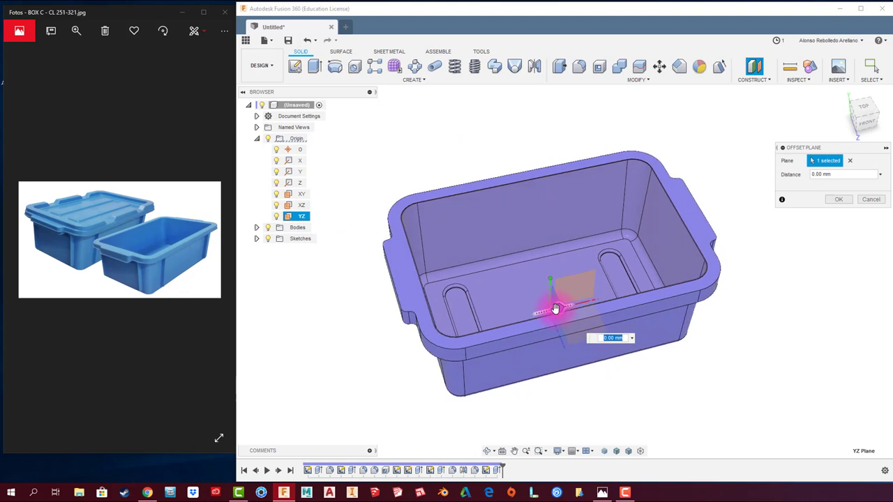
type("-150")
left_click_drag(509, 314, 504, 314)
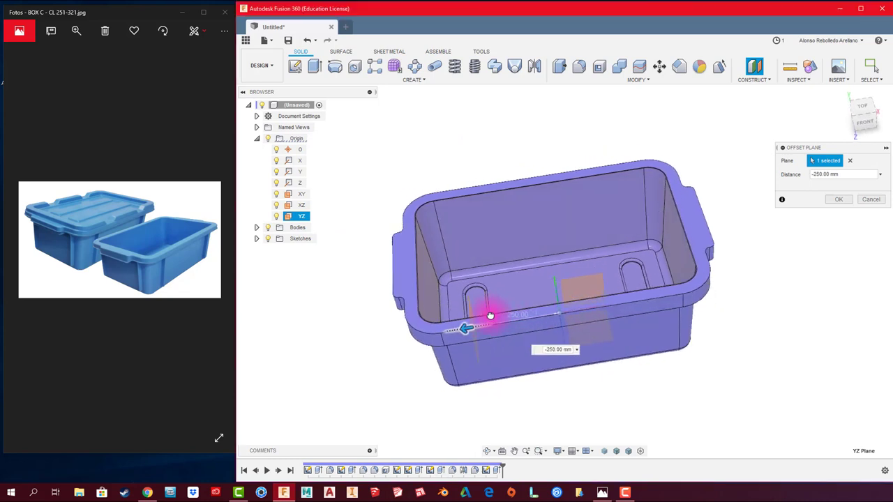
mouse_move(491, 316)
middle_mouse_down("shift")
mouse_move(772, 265)
mouse_move(591, 325)
middle_mouse_up("shift")
left_click(830, 201)
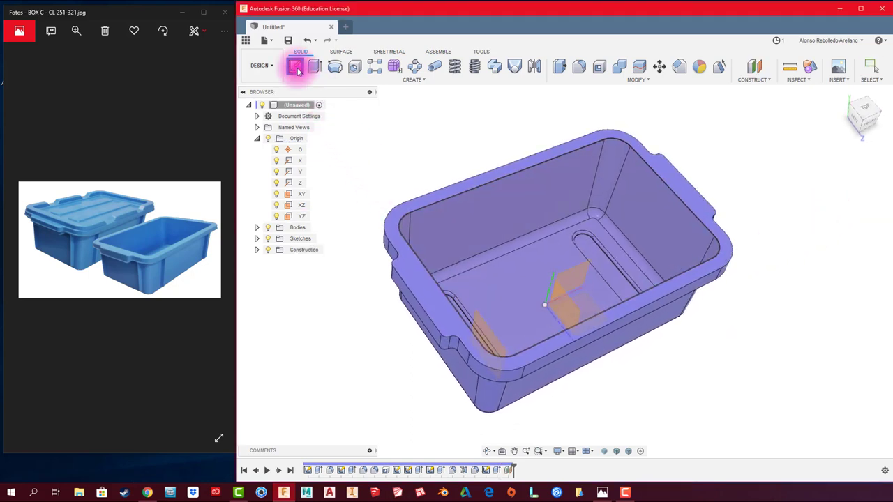
Step: Start a sketch on Plane1 and slice the body to show the box's cross-section
left_click(297, 68)
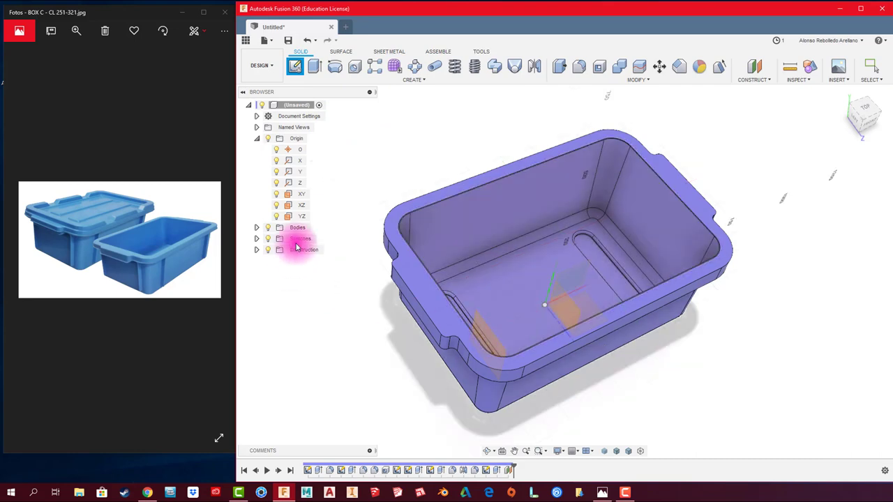
left_click(257, 249)
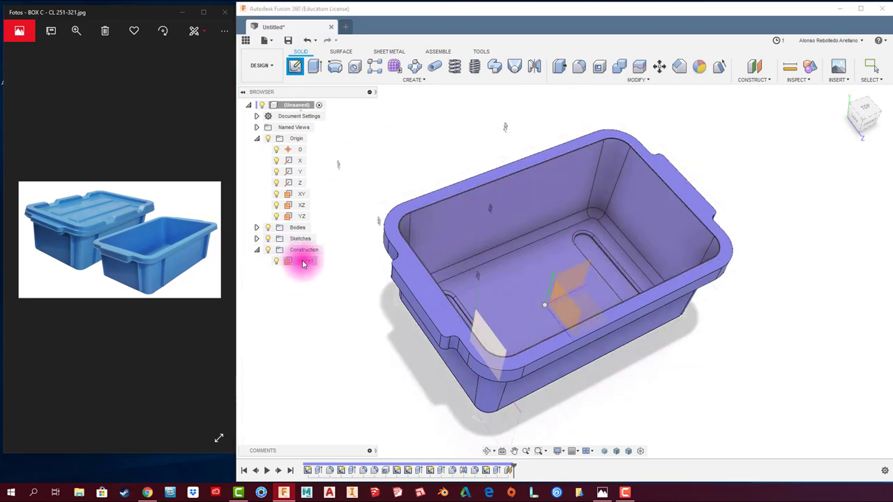
left_click(305, 261)
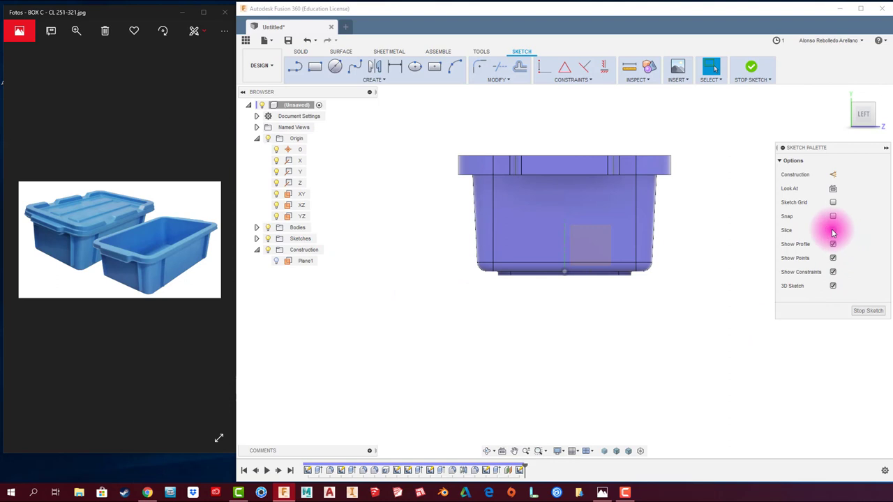
left_click(833, 230)
scroll(693, 214, "up", 2)
scroll(657, 149, "up", 3)
scroll(639, 209, "up", 2)
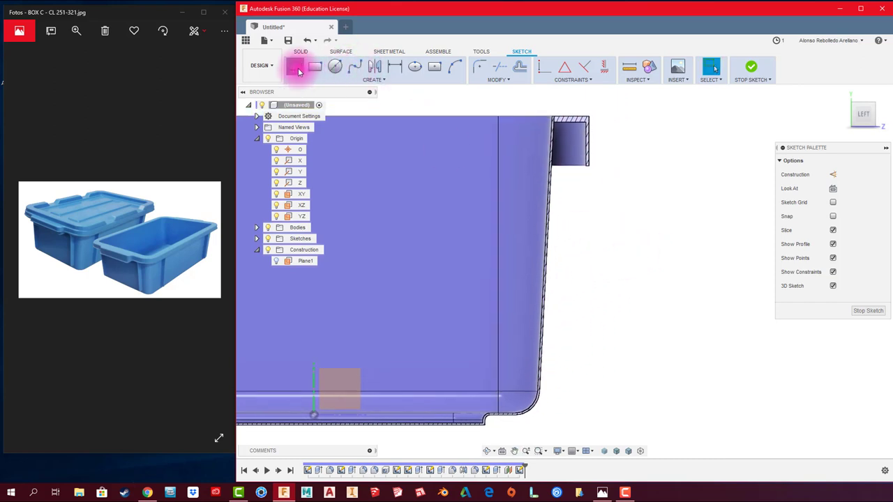
scroll(545, 127, "up", 3)
scroll(500, 135, "up", 3)
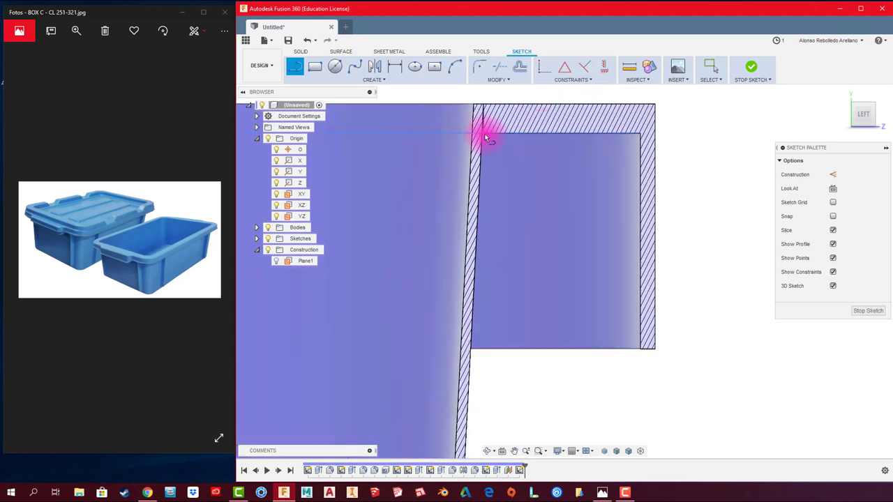
scroll(486, 134, "up", 3)
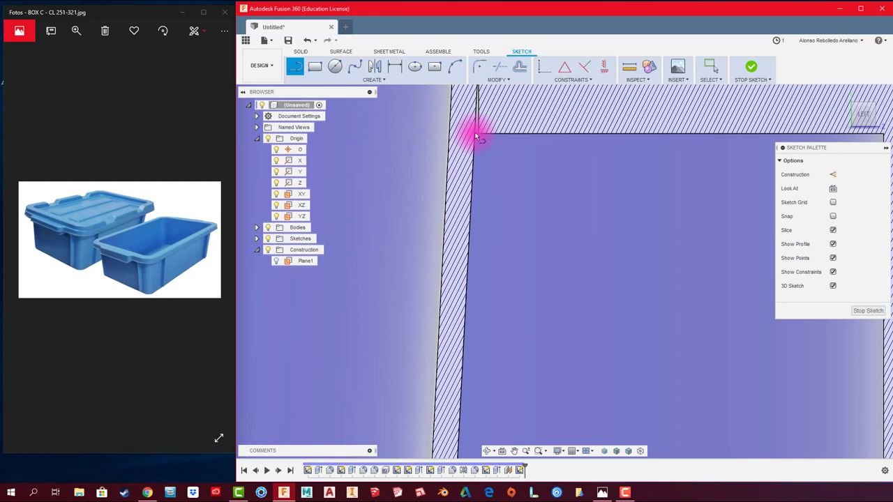
scroll(479, 132, "up", 2)
scroll(462, 136, "up", 1)
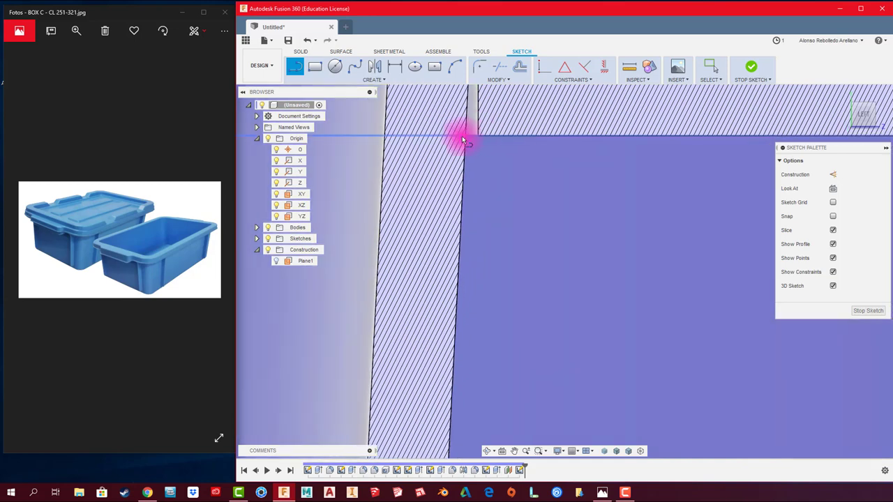
Step: Draw the rib's top line to the rim's inner corner, then start a line at the outer top corner
left_click(477, 132)
scroll(495, 180, "down", 3)
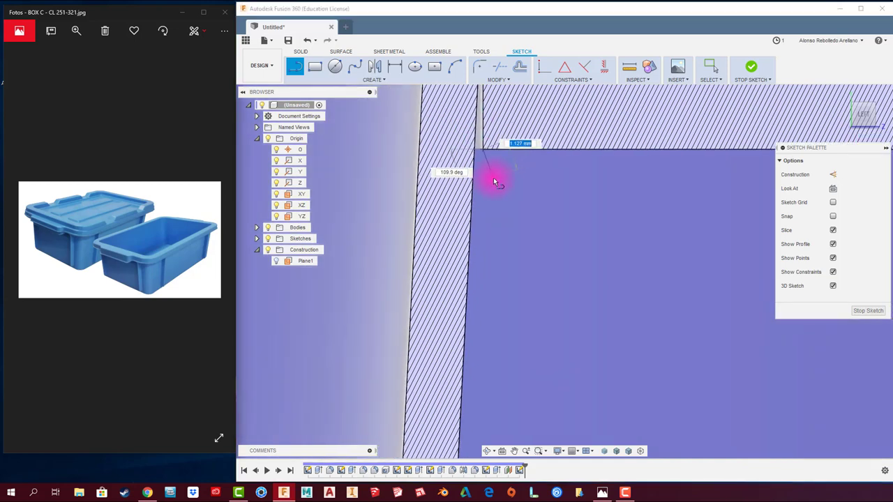
scroll(516, 200, "down", 2)
scroll(552, 213, "down", 1)
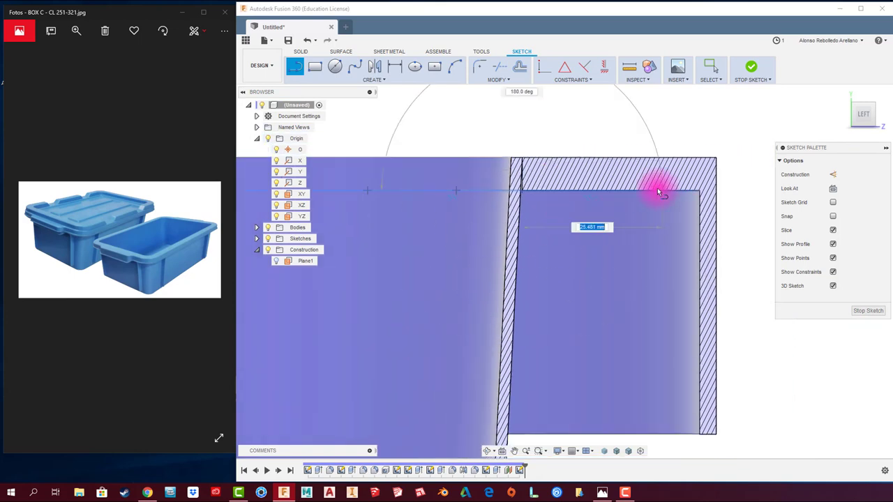
double_click(698, 190)
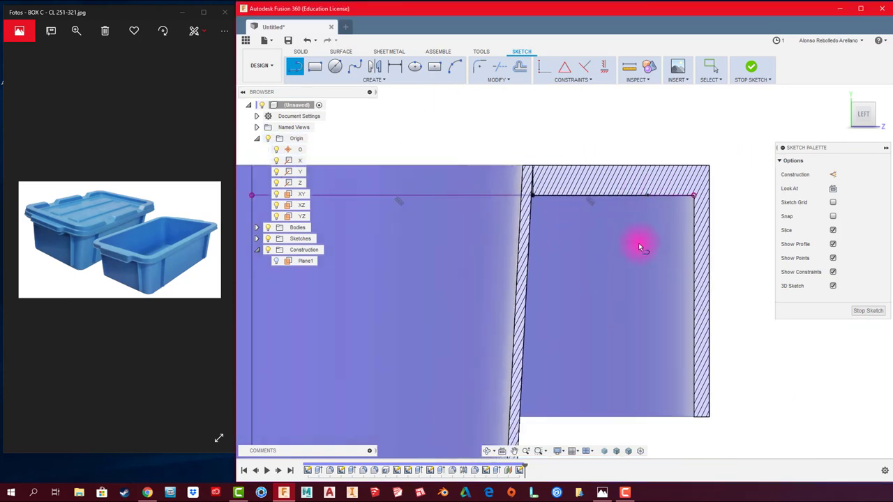
scroll(632, 307, "down", 2)
scroll(593, 279, "down", 1)
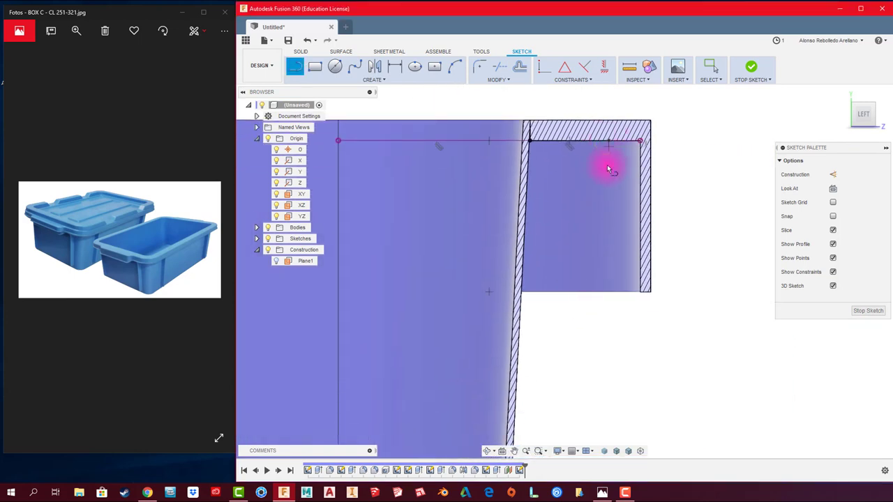
left_click(639, 141)
scroll(574, 395, "down", 1)
scroll(579, 396, "down", 1)
scroll(575, 348, "down", 1)
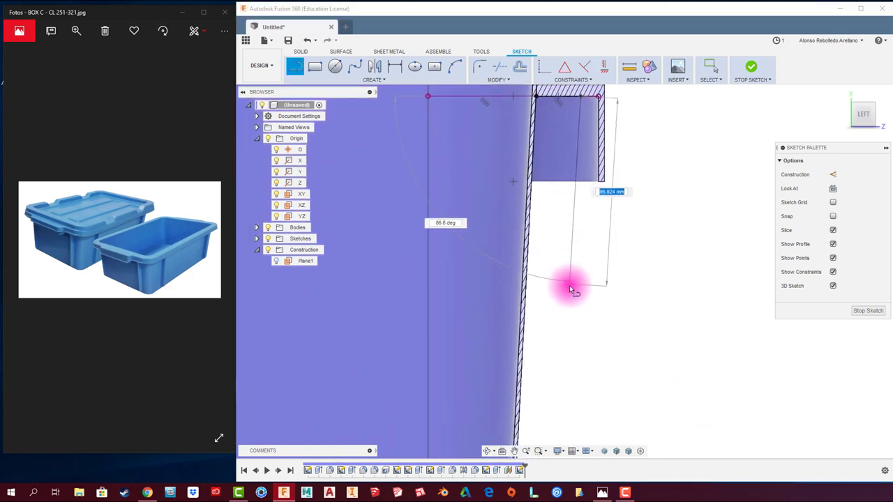
scroll(571, 314, "down", 2)
Step: Draw the rib's outer vertical line down to the box bottom and a horizontal bottom line past it
middle_click_drag(572, 339, 574, 268)
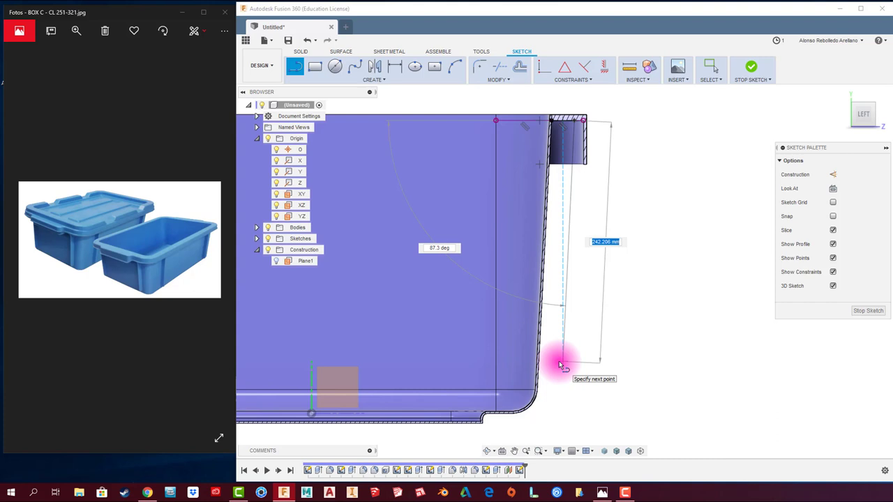
left_click(563, 408)
left_click(566, 408)
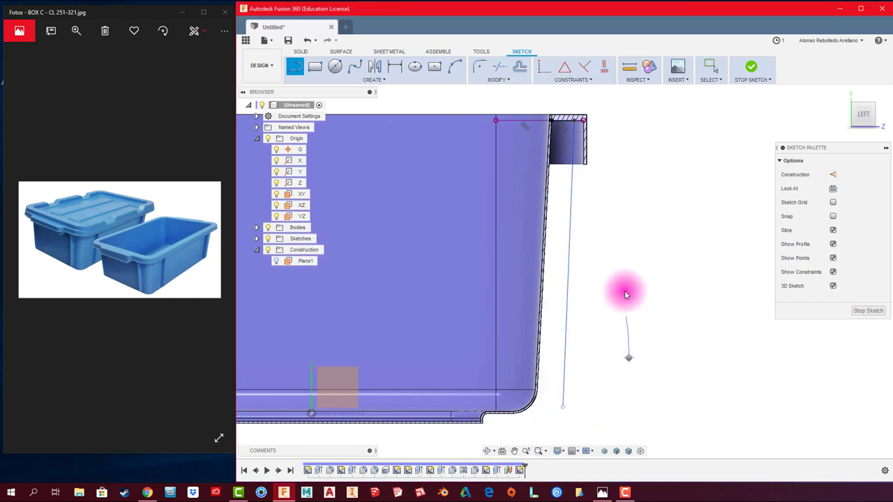
scroll(547, 394, "up", 1)
scroll(541, 396, "up", 3)
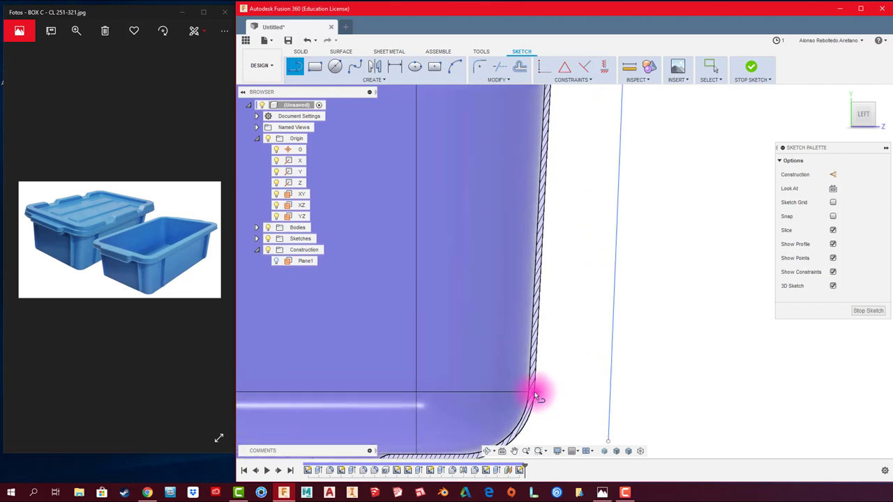
left_click(532, 392)
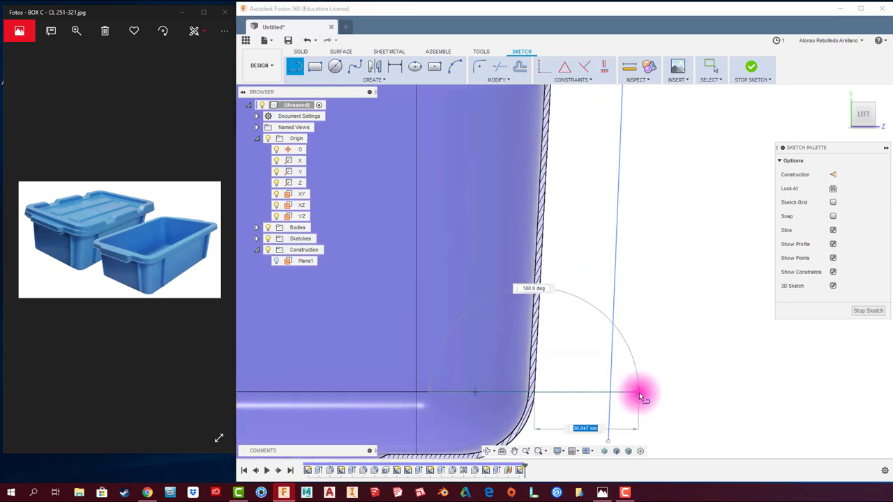
left_click(639, 393)
right_click(667, 383)
left_click(684, 389)
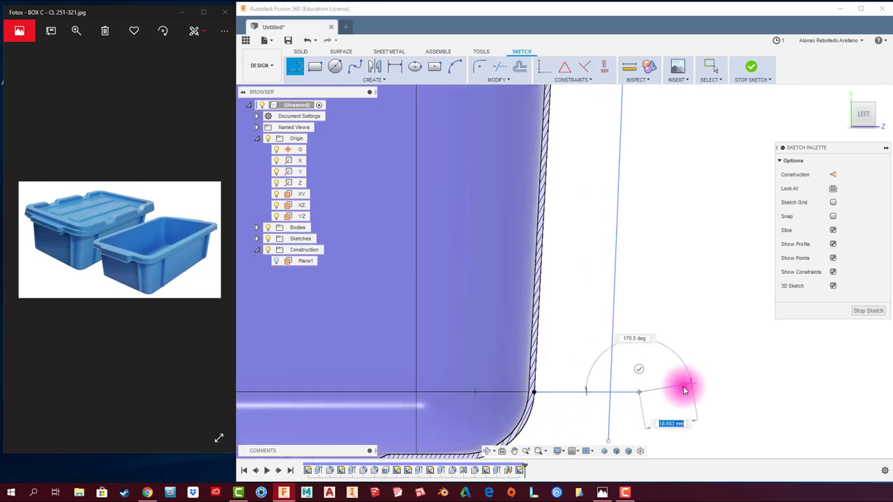
Step: Trim the outer line's tail and round the bottom corner with a 17.50 mm sketch fillet
left_click(609, 414)
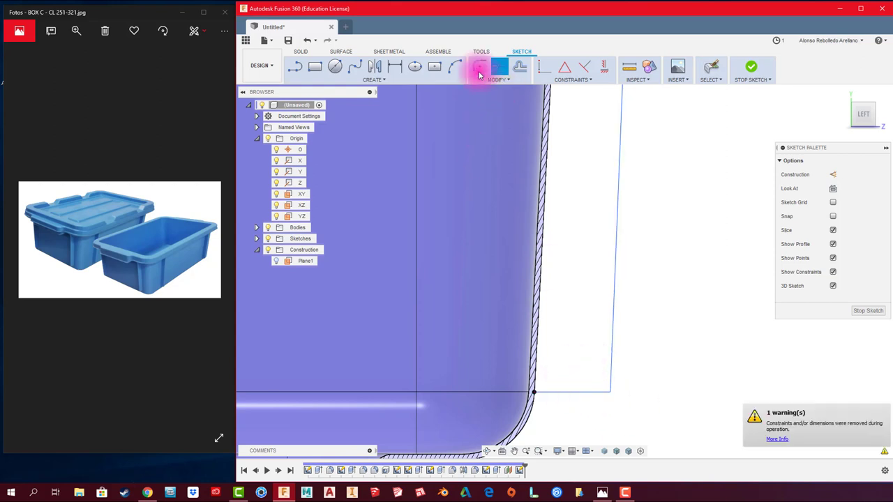
left_click(612, 389)
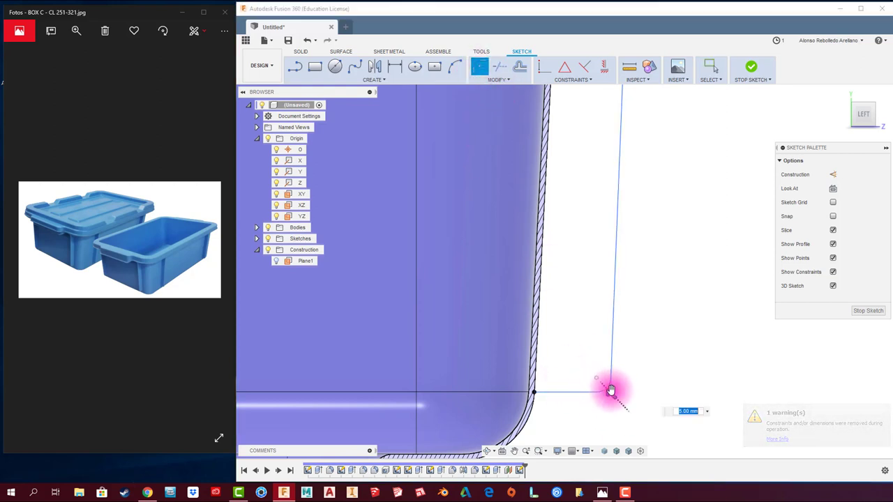
left_click(537, 395)
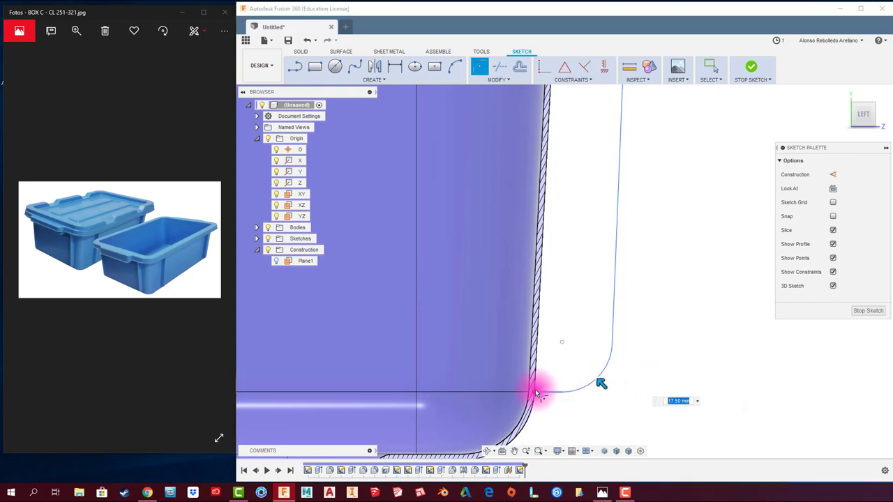
key("Escape")
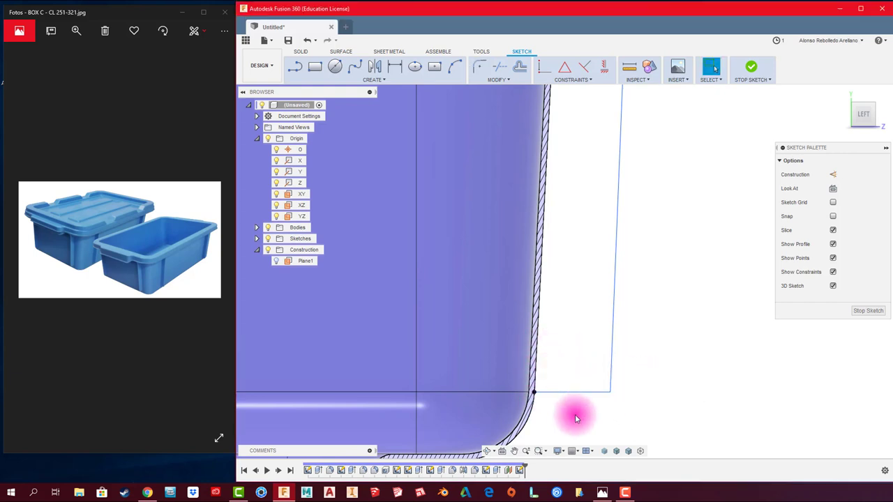
left_click(479, 66)
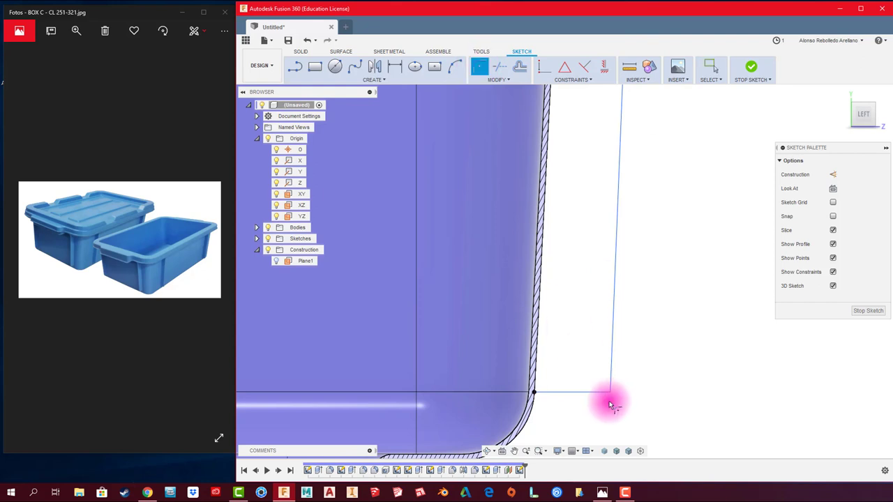
left_click(609, 396)
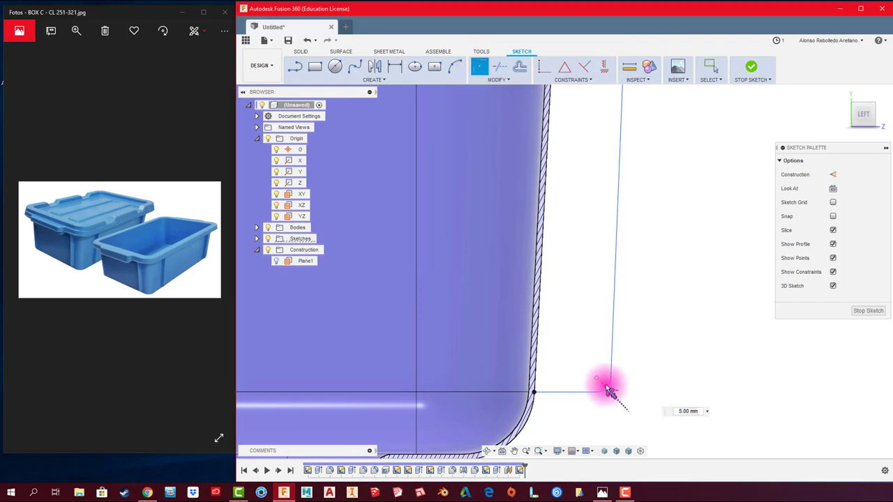
left_click_drag(611, 395, 600, 380)
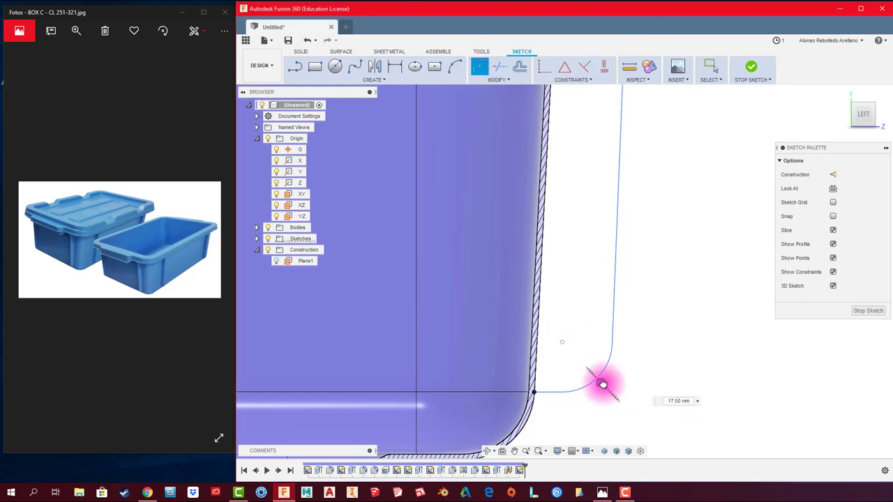
left_click(641, 394)
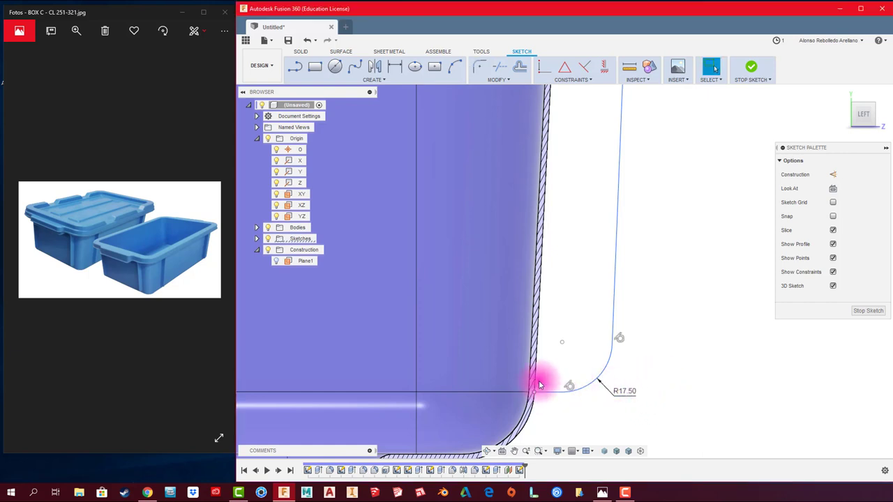
Step: Close the rib profile with lines from the fillet's top end up to the rim corners
scroll(558, 335, "down", 3)
mouse_move(578, 285)
middle_mouse_down()
mouse_move(597, 116)
mouse_move(583, 238)
middle_mouse_up()
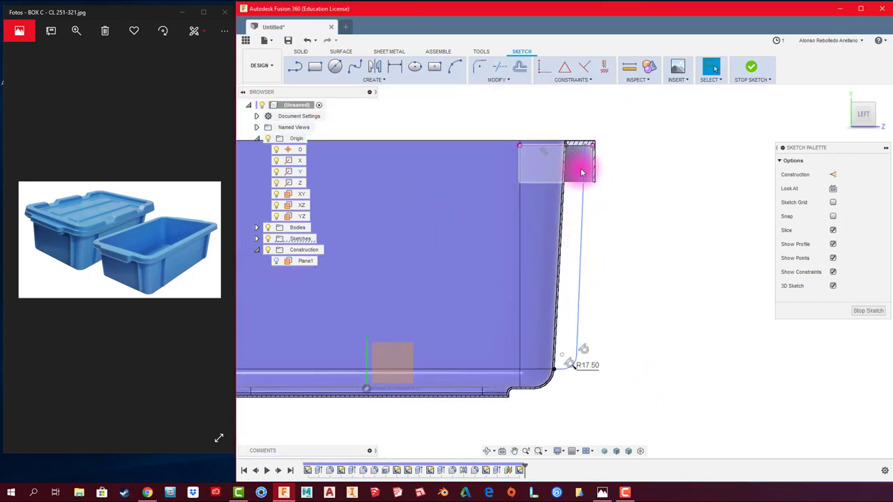
scroll(585, 309, "up", 2)
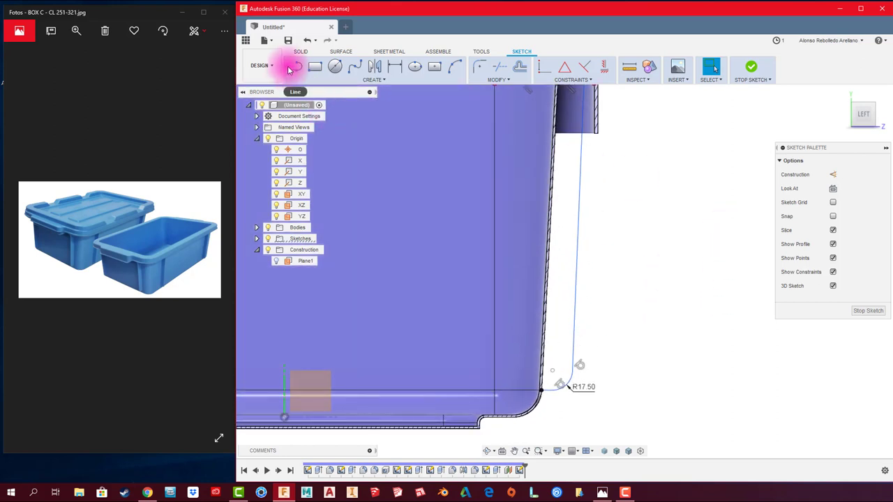
left_click(294, 67)
scroll(584, 413, "up", 2)
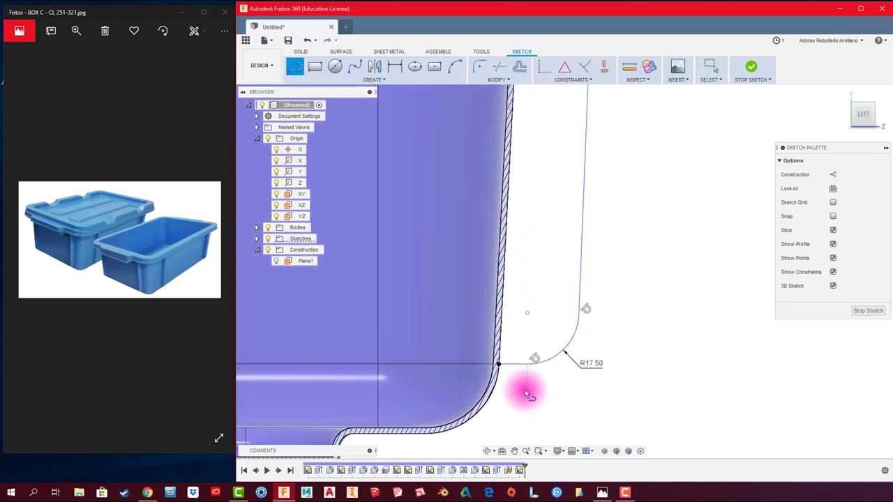
left_click(498, 364)
scroll(558, 390, "down", 3)
middle_click_drag(648, 199, 592, 235)
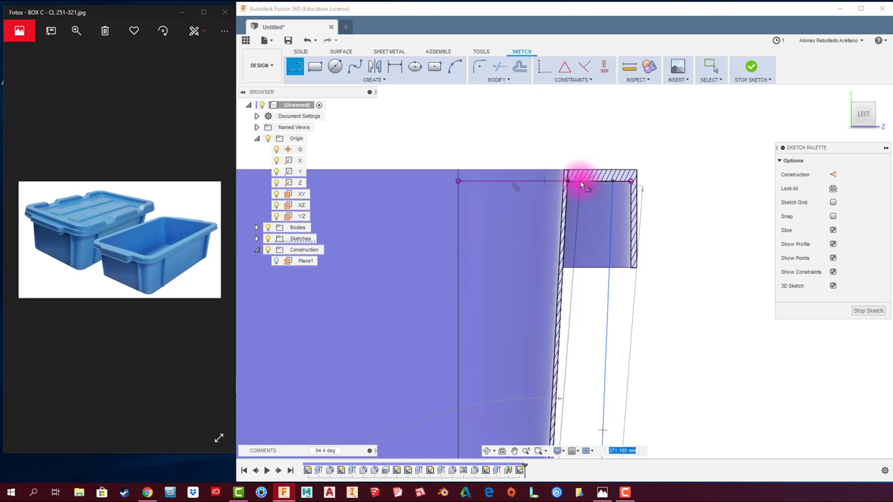
scroll(579, 184, "up", 3)
scroll(565, 186, "up", 2)
left_click(542, 183)
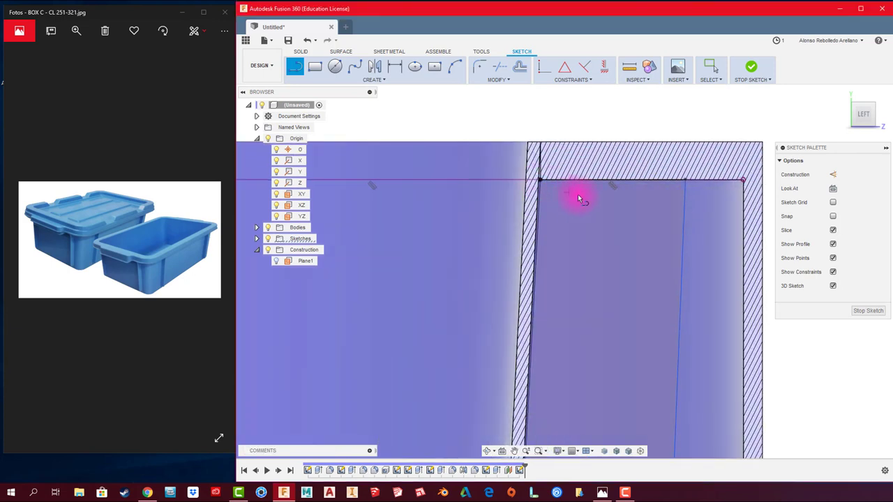
left_click(744, 181)
scroll(674, 273, "down", 3)
scroll(709, 374, "down", 2)
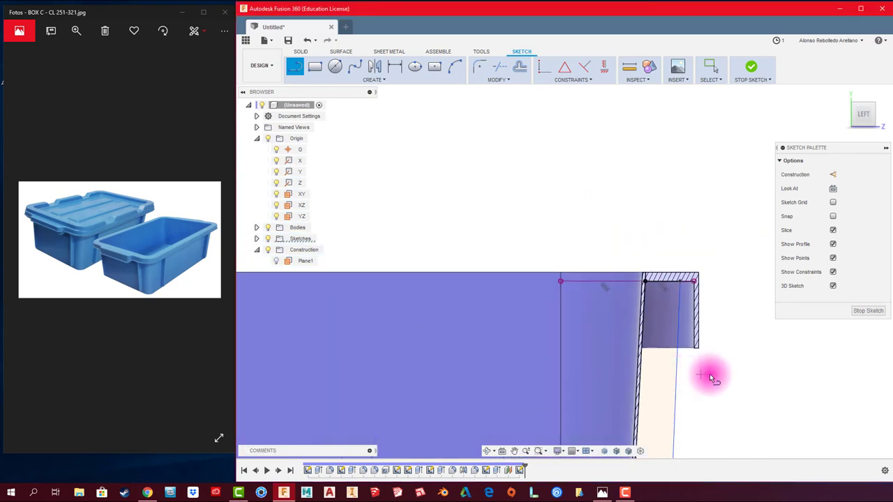
mouse_move(667, 301)
middle_mouse_down("shift")
mouse_move(643, 229)
mouse_move(758, 277)
mouse_move(844, 235)
mouse_move(777, 305)
mouse_move(723, 339)
mouse_move(720, 354)
middle_mouse_up("shift")
Step: Extrude the rib profile symmetrically, 3 mm whole length, joined to the box wall
key("e")
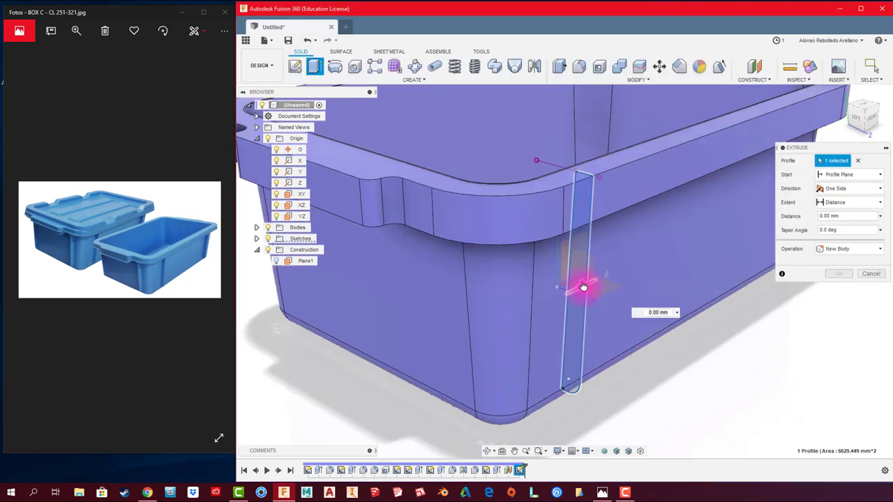
type("25")
mouse_move(594, 309)
middle_mouse_down("shift")
mouse_move(594, 293)
mouse_move(850, 244)
mouse_move(857, 209)
middle_mouse_up("shift")
left_click(854, 212)
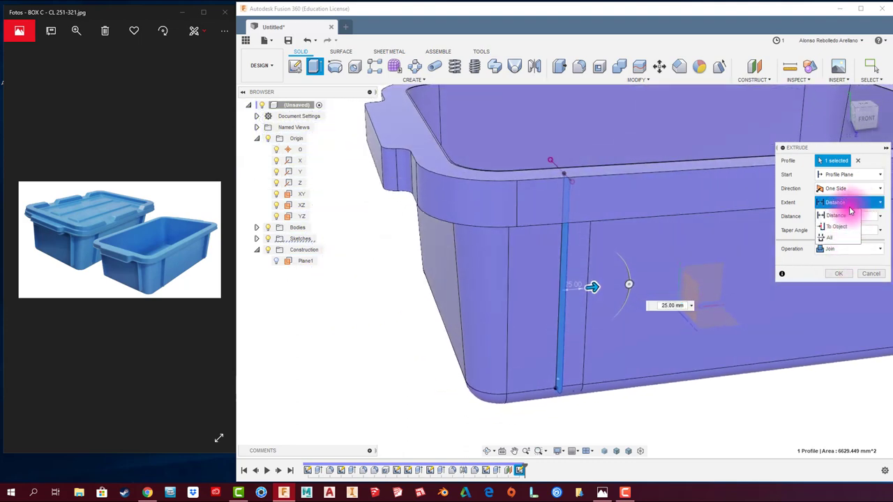
left_click(847, 188)
left_click(848, 224)
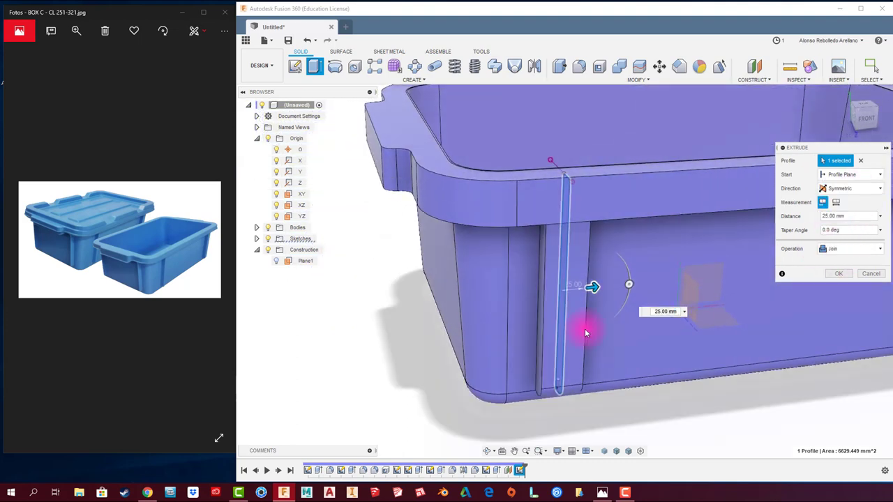
mouse_move(588, 293)
left_mouse_down()
mouse_move(577, 290)
mouse_move(592, 288)
left_mouse_up()
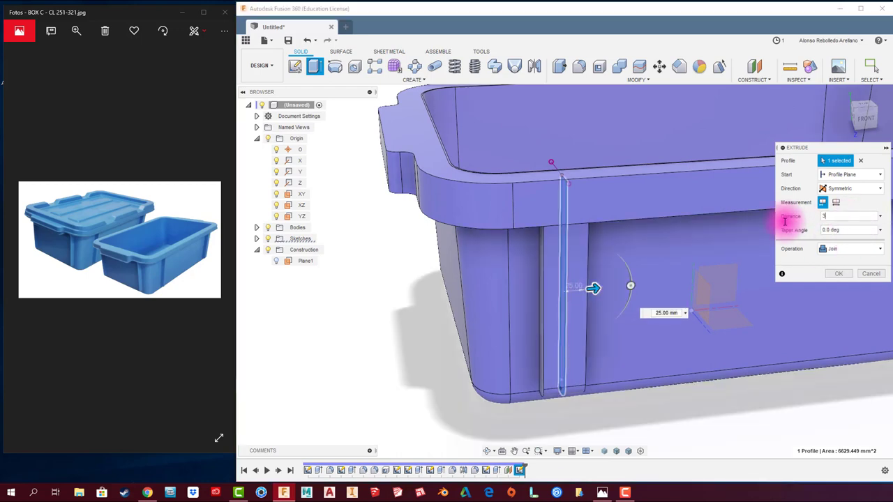
middle_click_drag(737, 219, 758, 239, "shift")
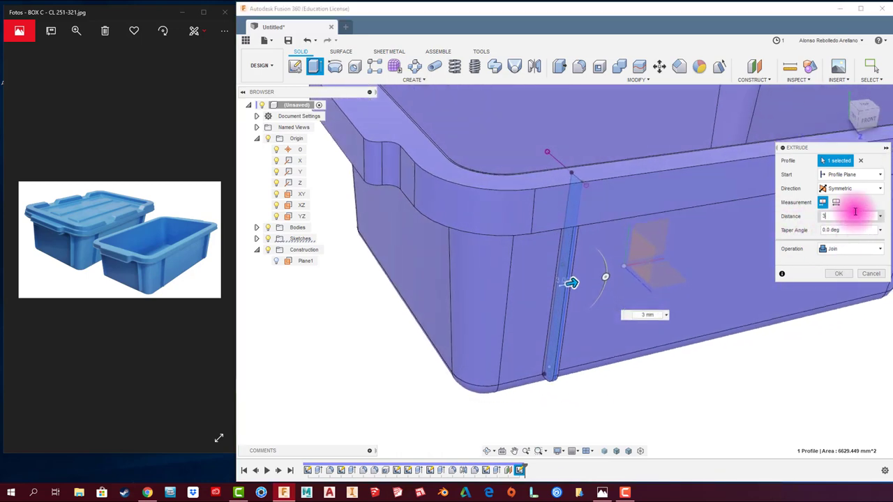
mouse_move(855, 212)
middle_mouse_down("shift")
mouse_move(821, 197)
mouse_move(823, 207)
middle_mouse_up("shift")
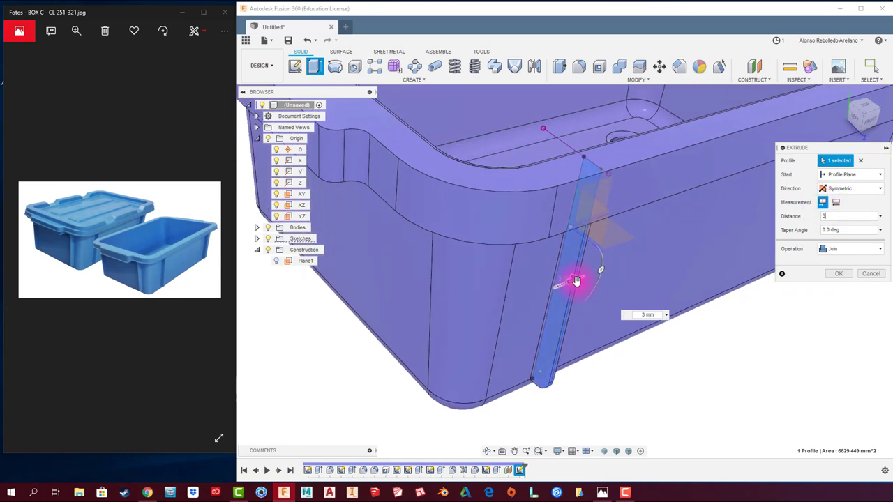
middle_click_drag(857, 239, 842, 208, "shift")
left_click(839, 203)
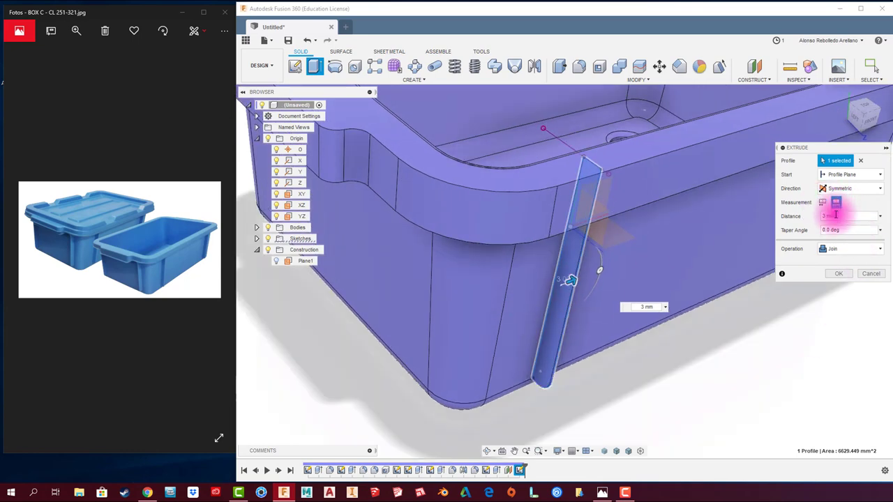
mouse_move(598, 379)
middle_mouse_down("shift")
mouse_move(598, 319)
mouse_move(614, 340)
mouse_move(705, 333)
middle_mouse_up("shift")
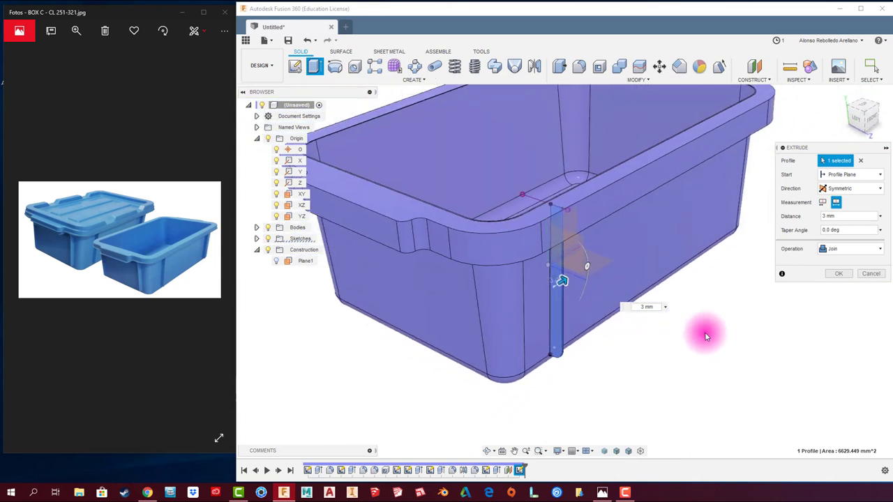
left_click(839, 273)
middle_click_drag(752, 317, 749, 341, "shift")
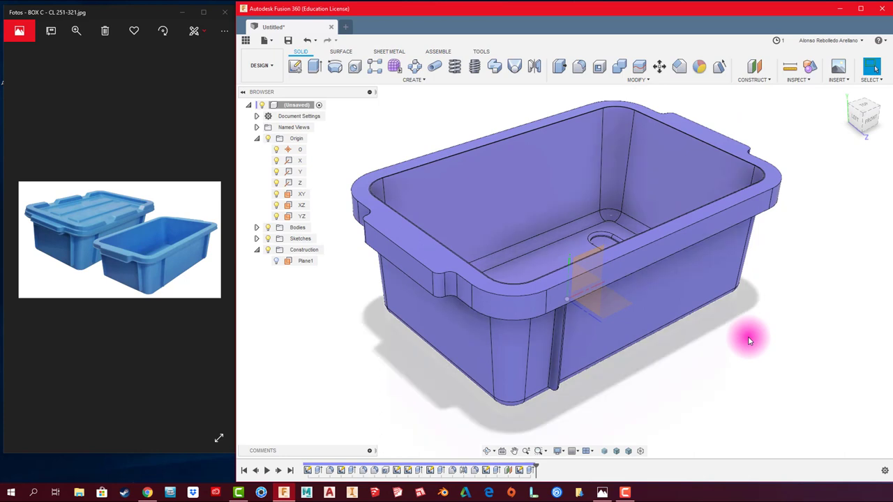
Step: Mirror the rib extrude feature across the YZ plane to the wall's opposite end
mouse_move(747, 336)
middle_mouse_down("shift")
mouse_move(734, 251)
mouse_move(638, 311)
mouse_move(419, 119)
middle_mouse_up("shift")
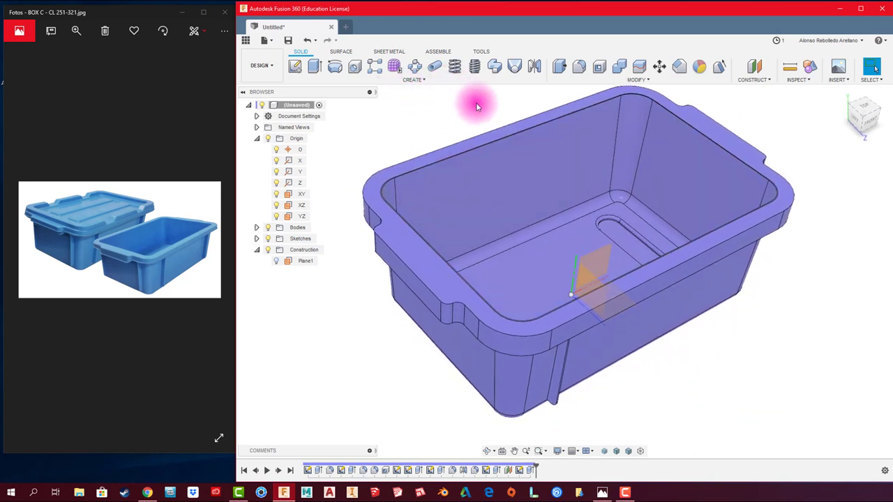
left_click(533, 70)
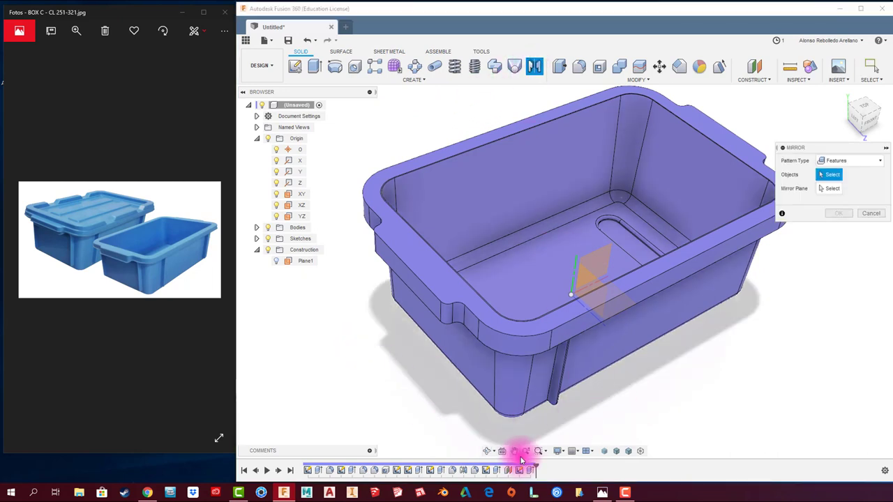
left_click(837, 162)
left_click(837, 168)
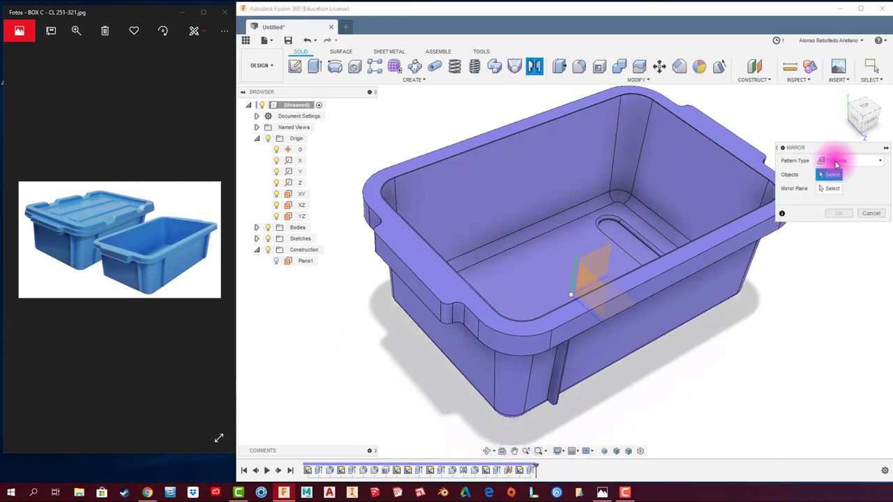
left_click(530, 473)
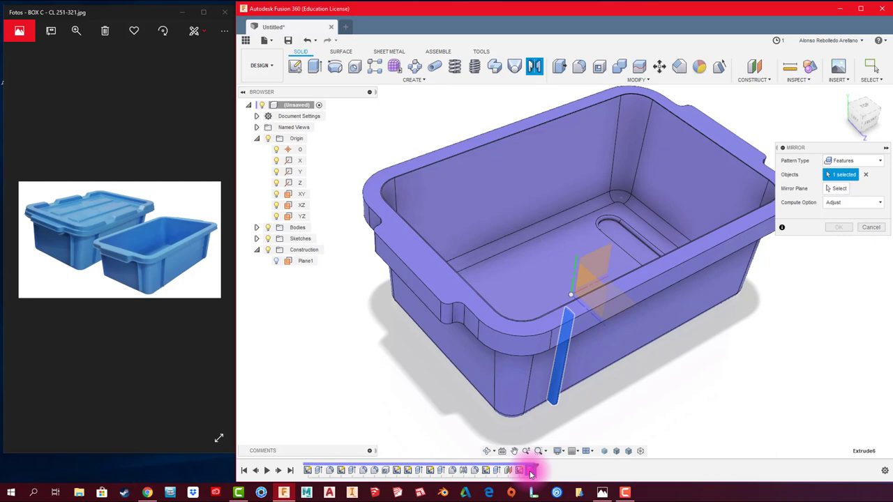
left_click(837, 188)
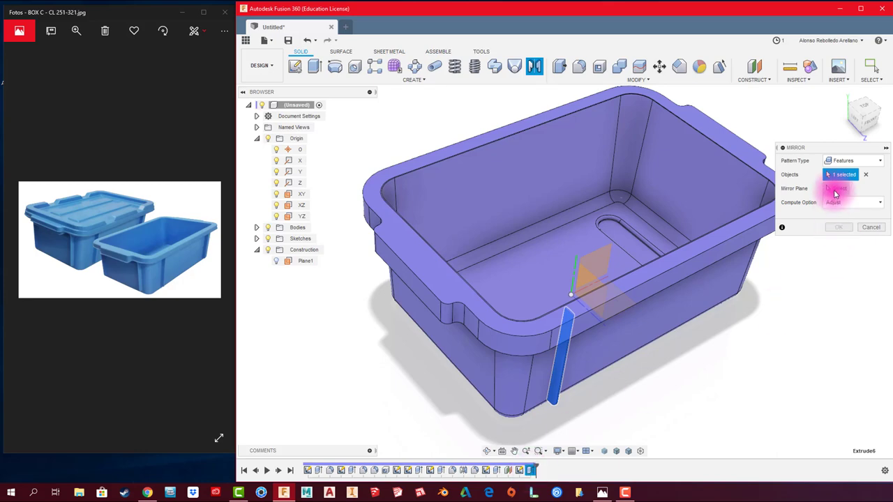
left_click(590, 292)
left_click(839, 227)
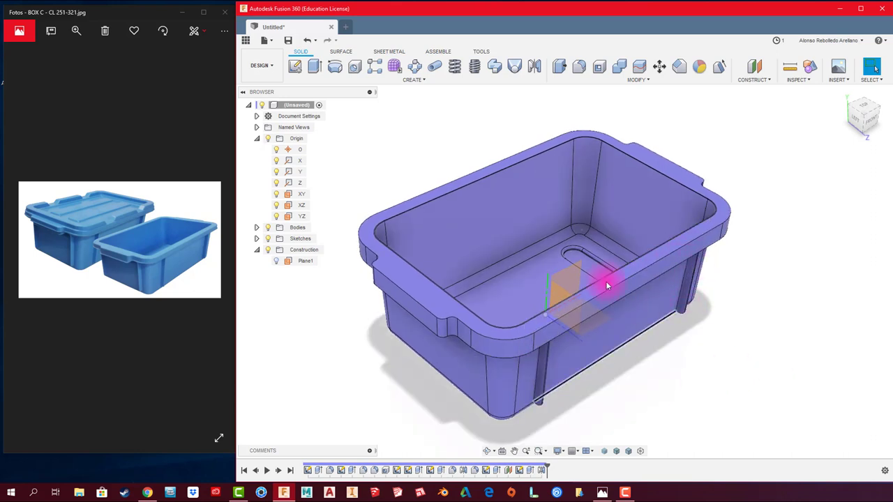
mouse_move(607, 286)
middle_mouse_down("shift")
mouse_move(480, 205)
mouse_move(512, 249)
mouse_move(572, 291)
mouse_move(642, 247)
mouse_move(572, 225)
mouse_move(474, 135)
mouse_move(530, 75)
middle_mouse_up("shift")
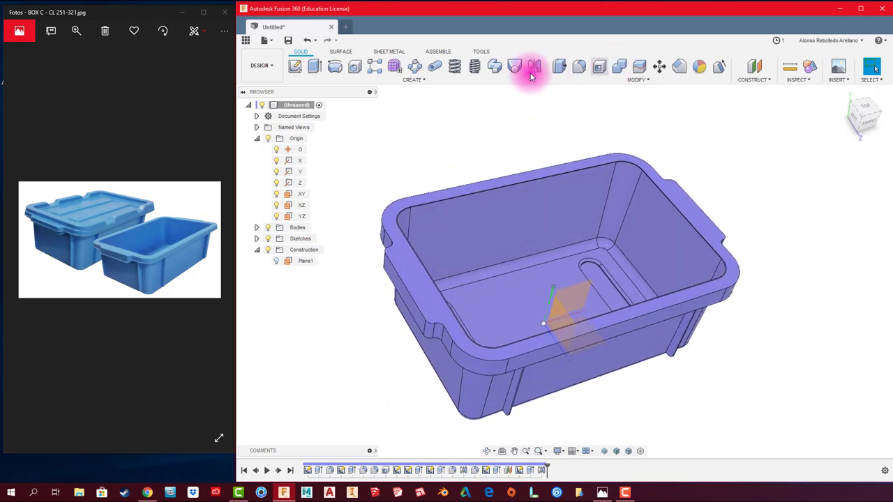
Step: Select both rib features for a feature mirror across the XY plane
left_click(530, 73)
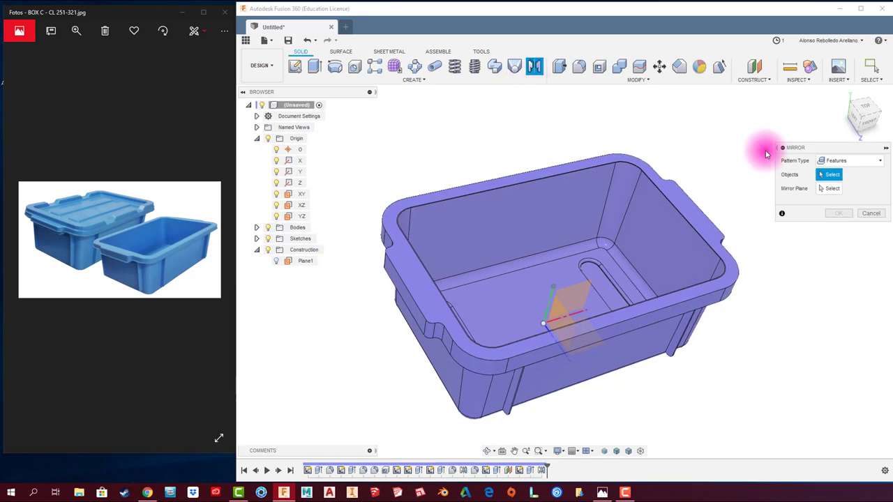
left_click(847, 162)
left_click(713, 431)
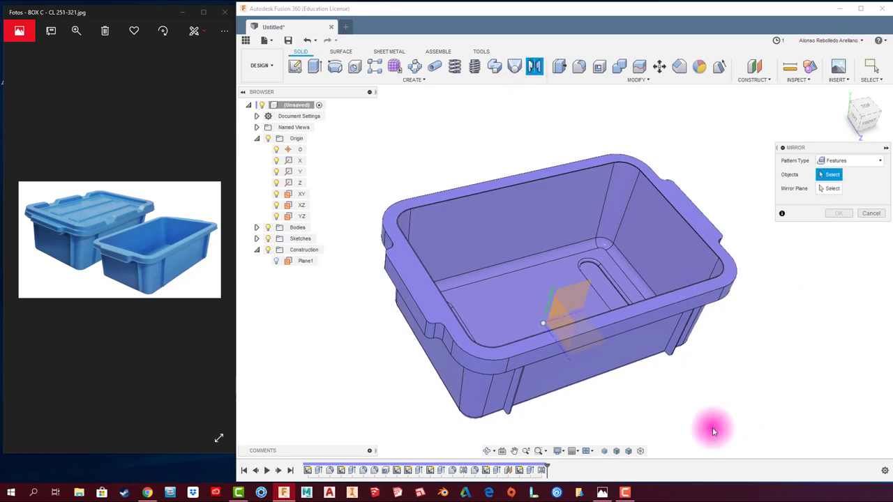
left_click(542, 471)
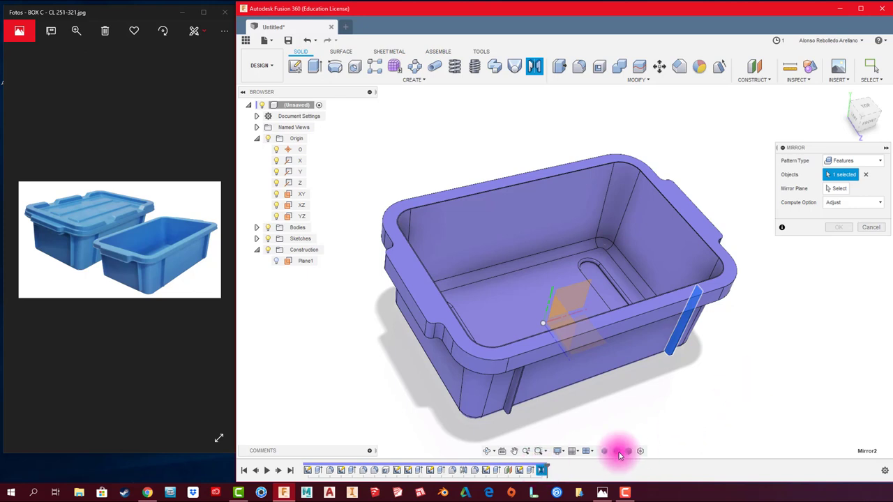
left_click(531, 471)
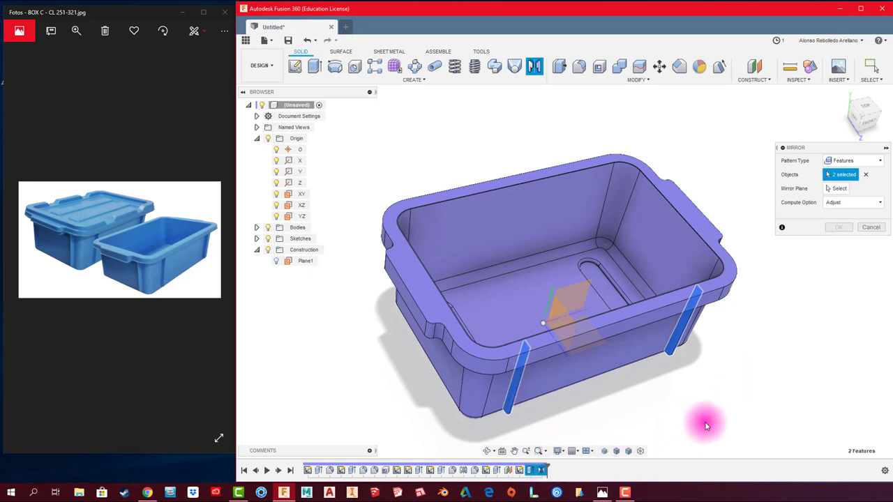
left_click(839, 189)
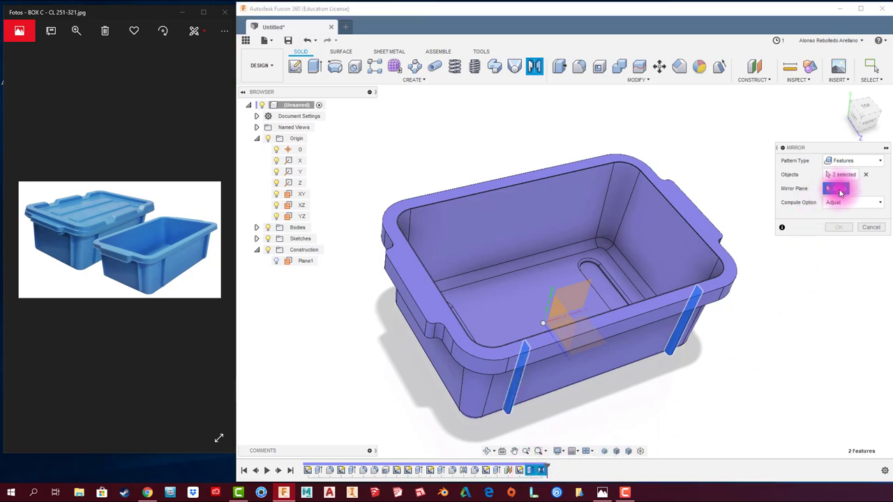
left_click(580, 300)
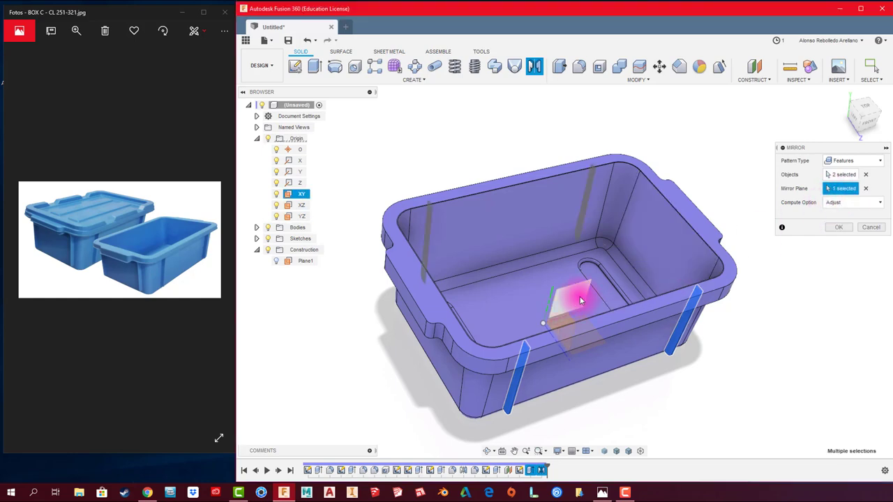
Step: Close the Photos viewer, widen the Fusion window, and confirm mirroring both ribs
mouse_move(579, 296)
middle_mouse_down("shift")
mouse_move(520, 318)
mouse_move(460, 316)
middle_mouse_up("shift")
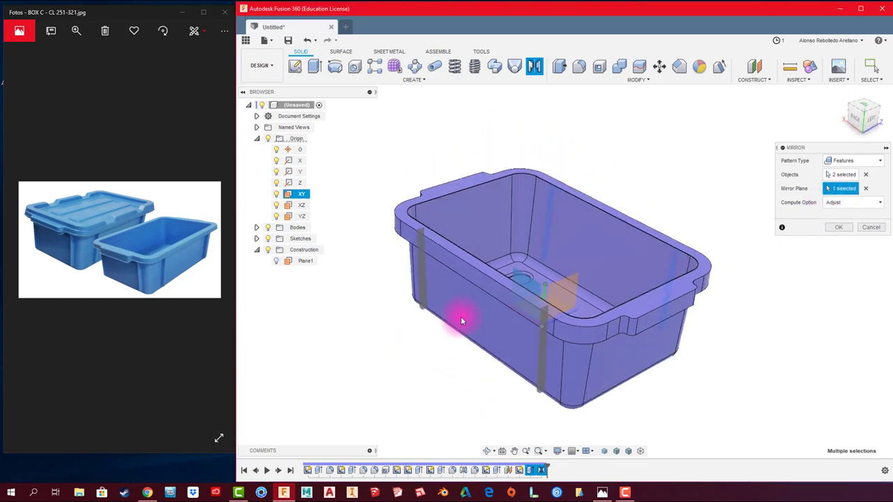
left_click(225, 14)
left_click_drag(235, 254, 2, 246)
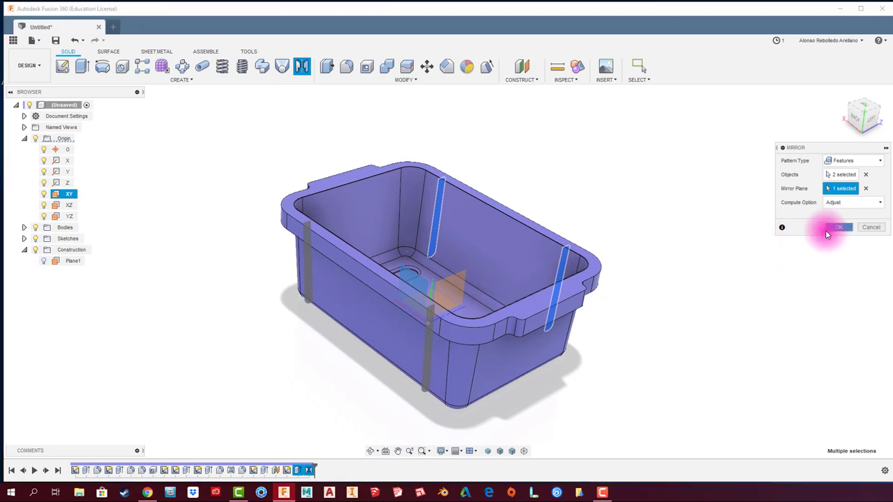
left_click(837, 227)
middle_click_drag(694, 281, 378, 338, "shift")
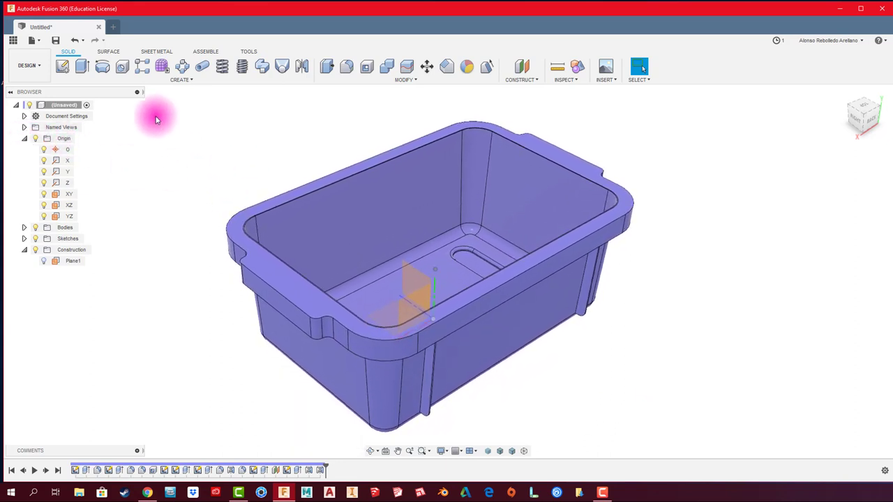
Step: Save the design as PLASTIC BOX in the HOUSING and PLASTIC PART project
left_click(56, 40)
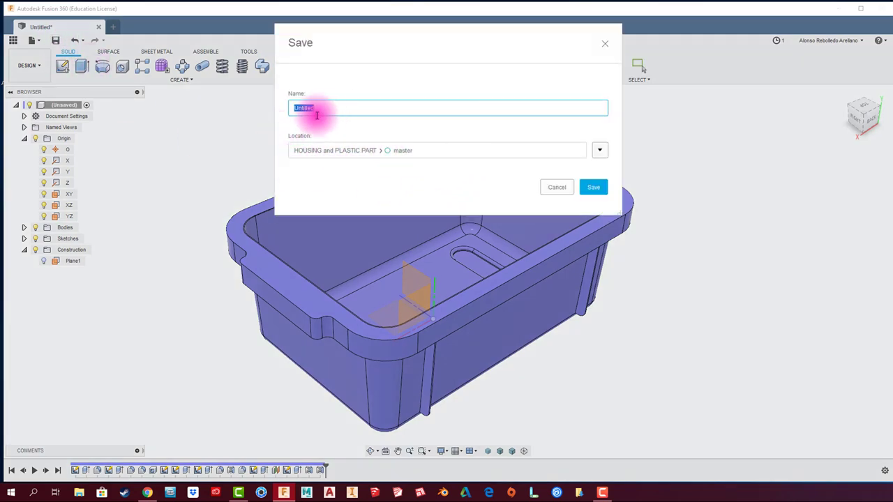
type("PLASTIC BOX")
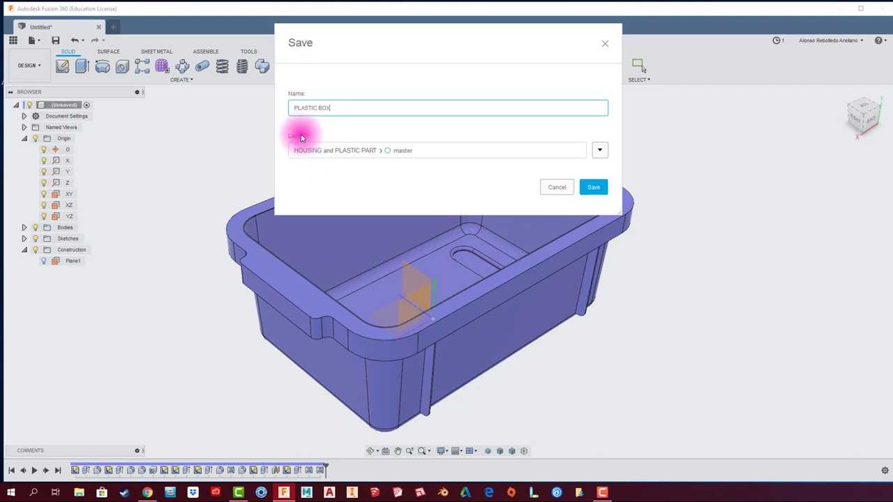
left_click(594, 188)
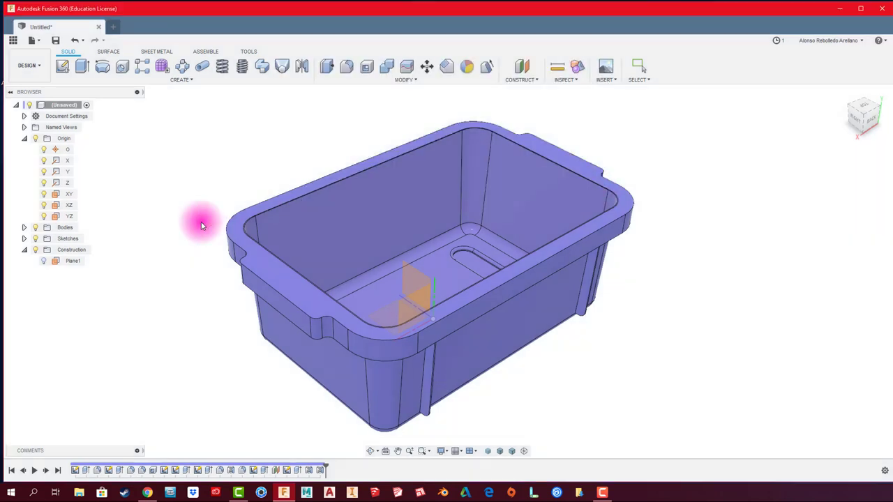
left_click(23, 138)
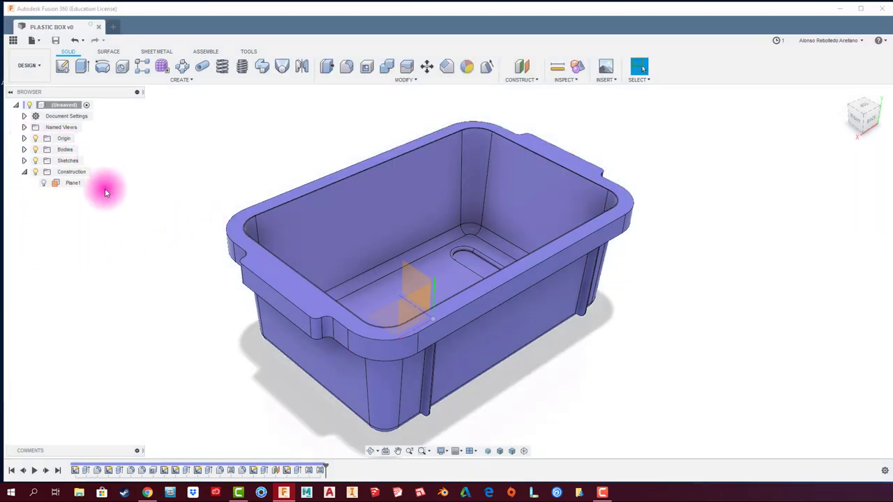
Step: Turn the box body into a component with Create Components from Bodies
left_click(24, 172)
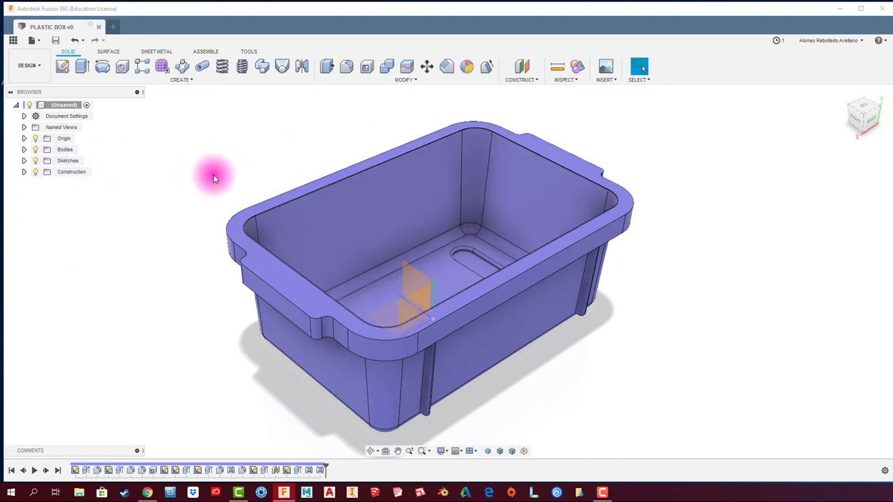
left_click(24, 149)
left_click(73, 161)
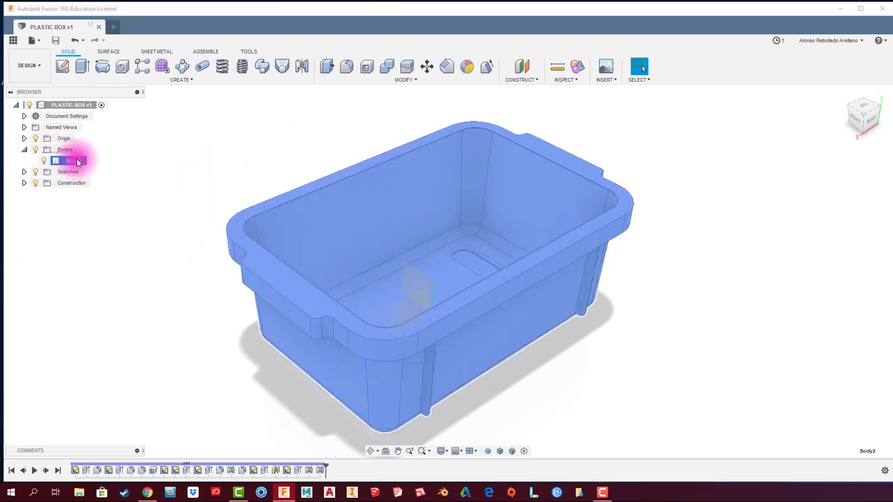
right_click(77, 162)
left_click(115, 188)
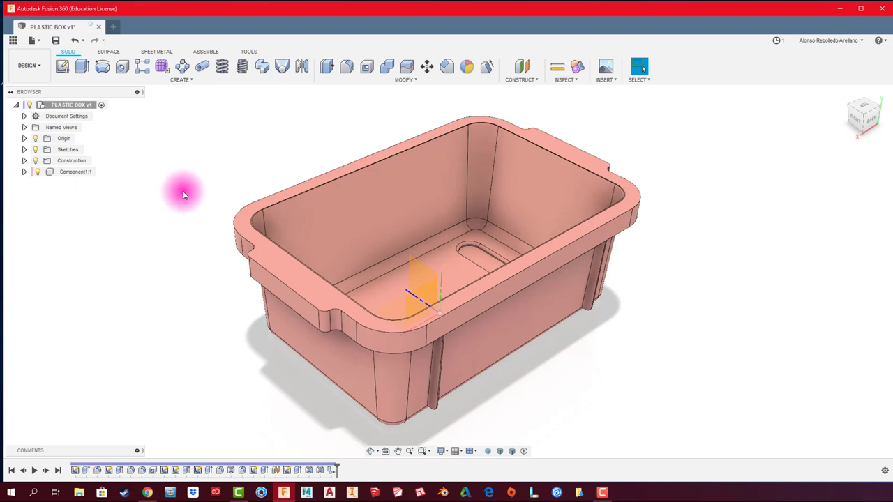
Step: Hide the Origin planes and axes and switch on the Layout Grid
left_click(35, 138)
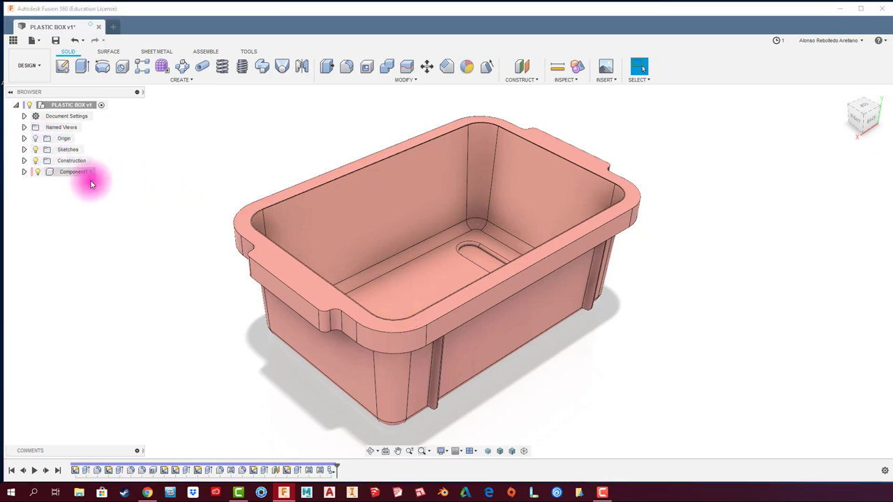
left_click(464, 453)
left_click(456, 392)
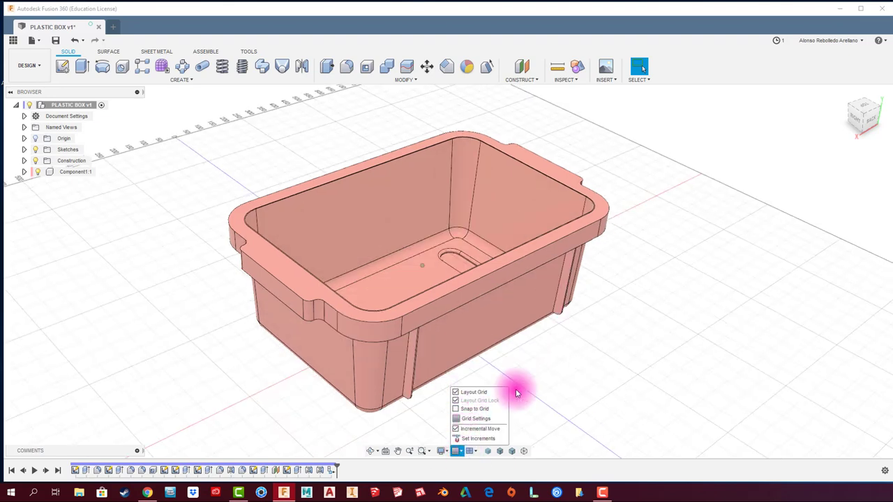
left_click(670, 360)
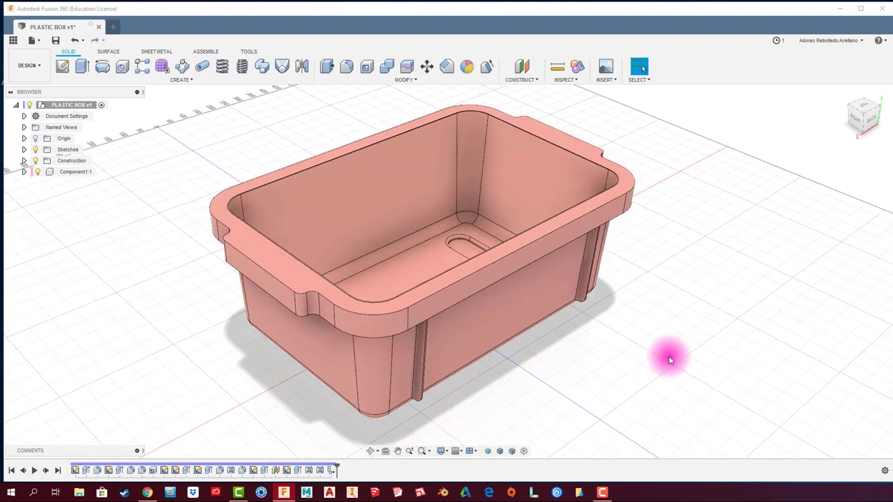